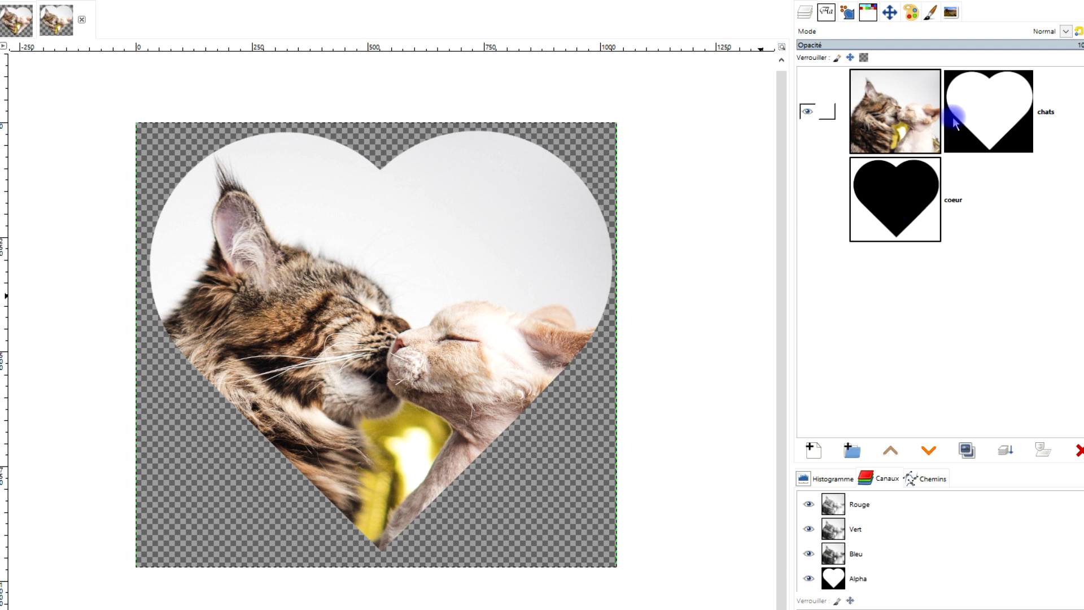
Compare the layer structures of the two heart-shaped cat images and check the installed GIMP version.
click(15, 17)
scroll(613, 314, down, 1)
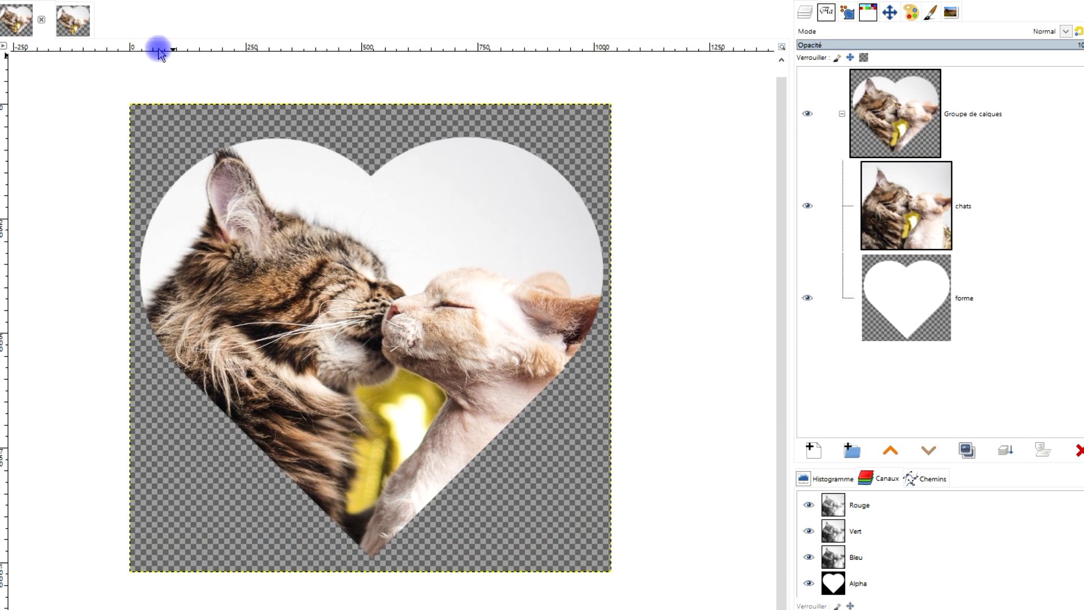
click(67, 28)
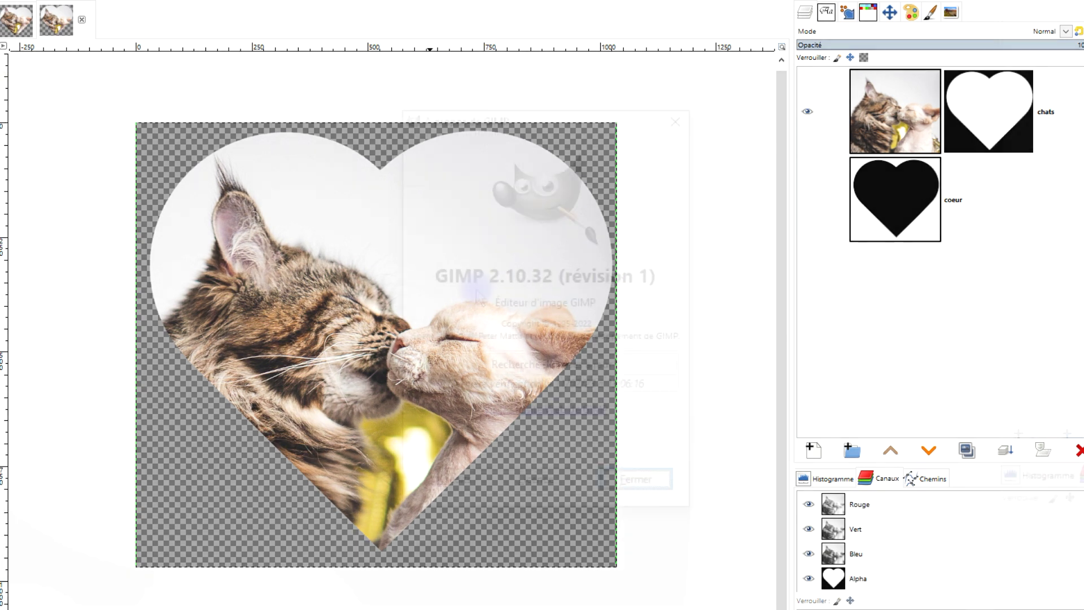
drag(392, 263, 558, 264)
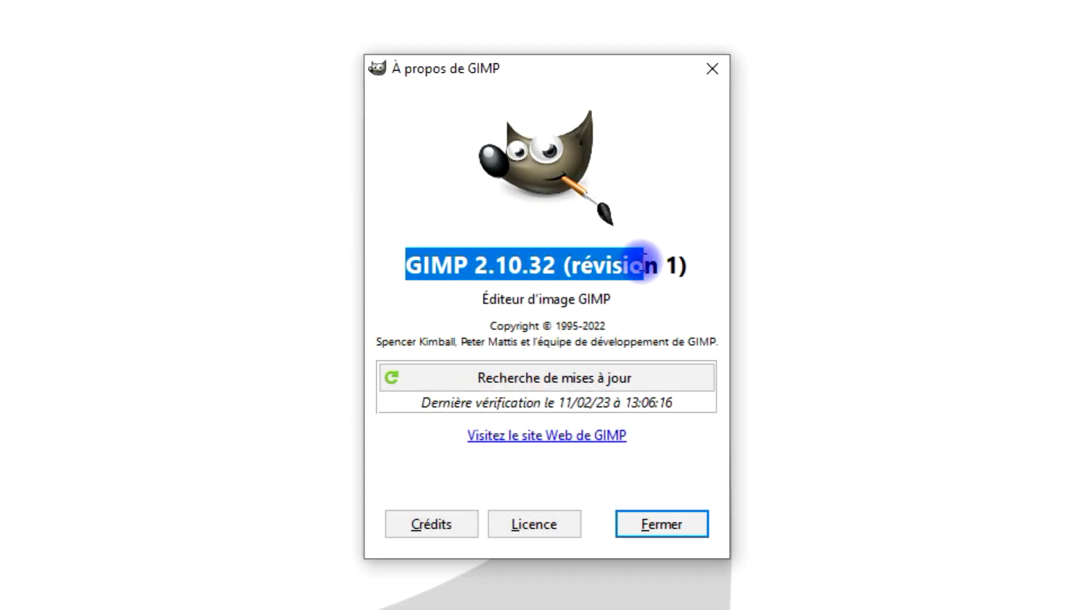
click(617, 196)
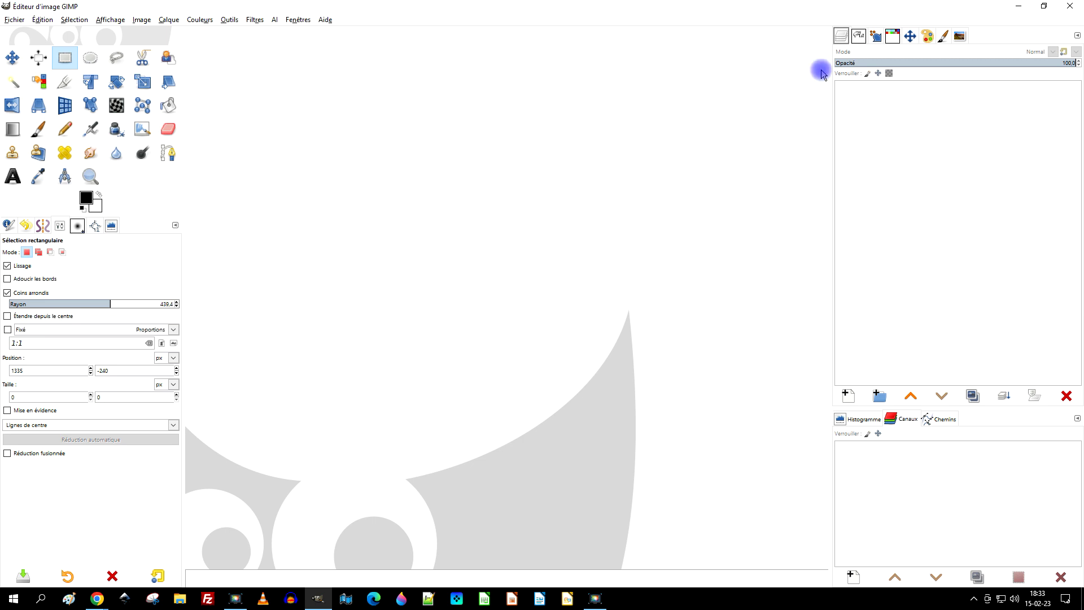
Switch to the browser, open the Pixabay cat photo at 1280×1920 full size and copy the image.
click(1019, 6)
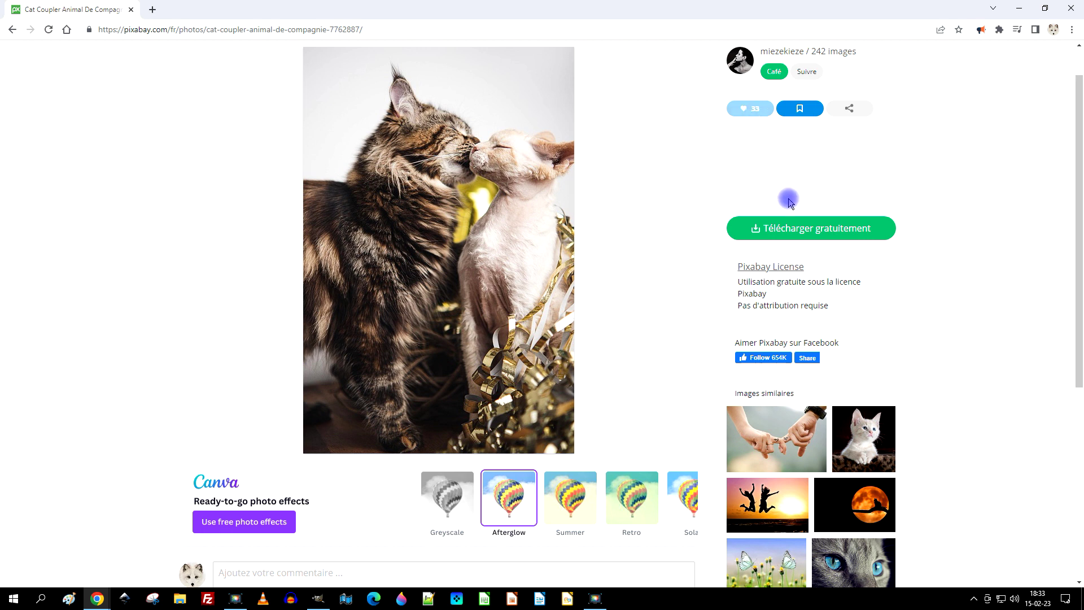
click(806, 228)
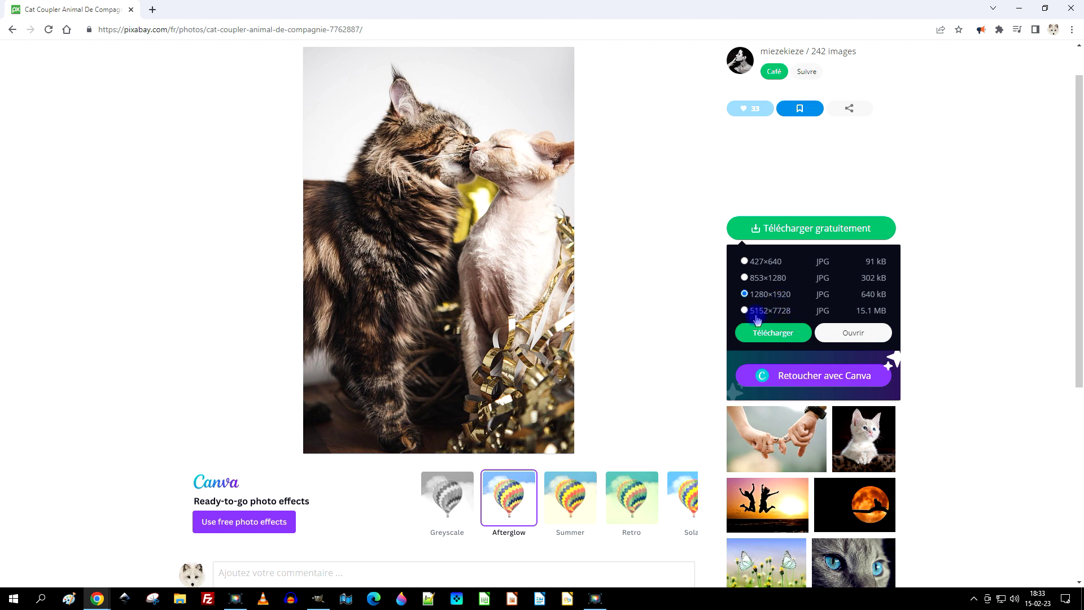
click(852, 333)
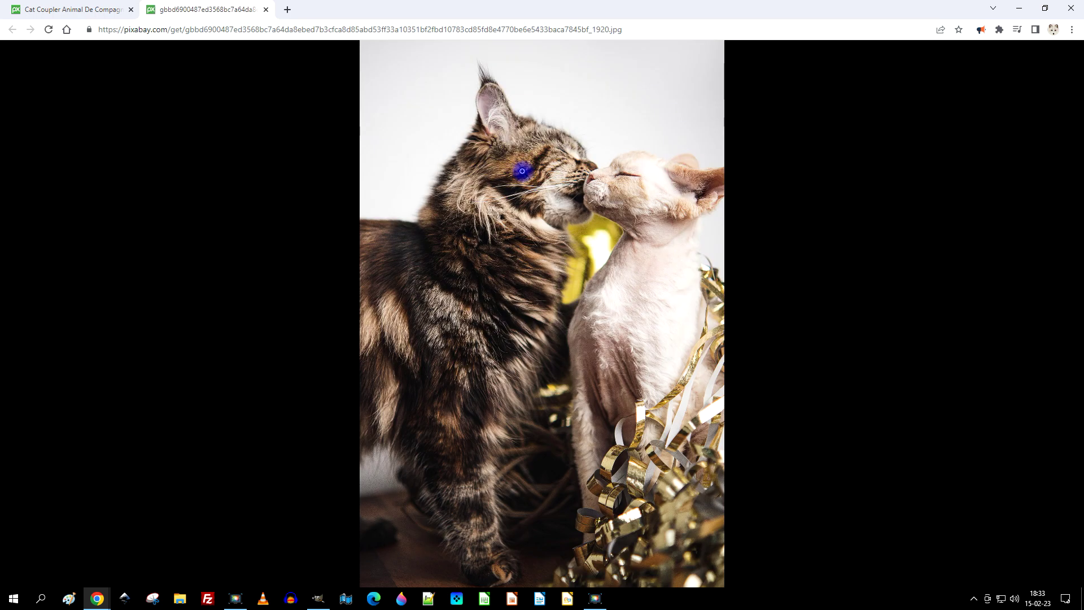
right_click(483, 127)
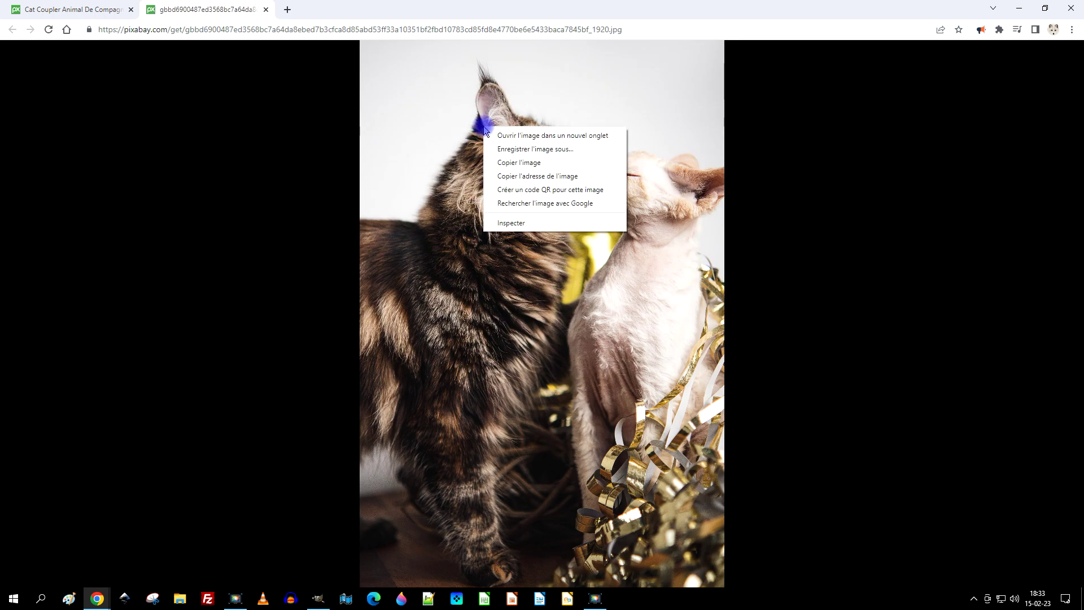
click(525, 163)
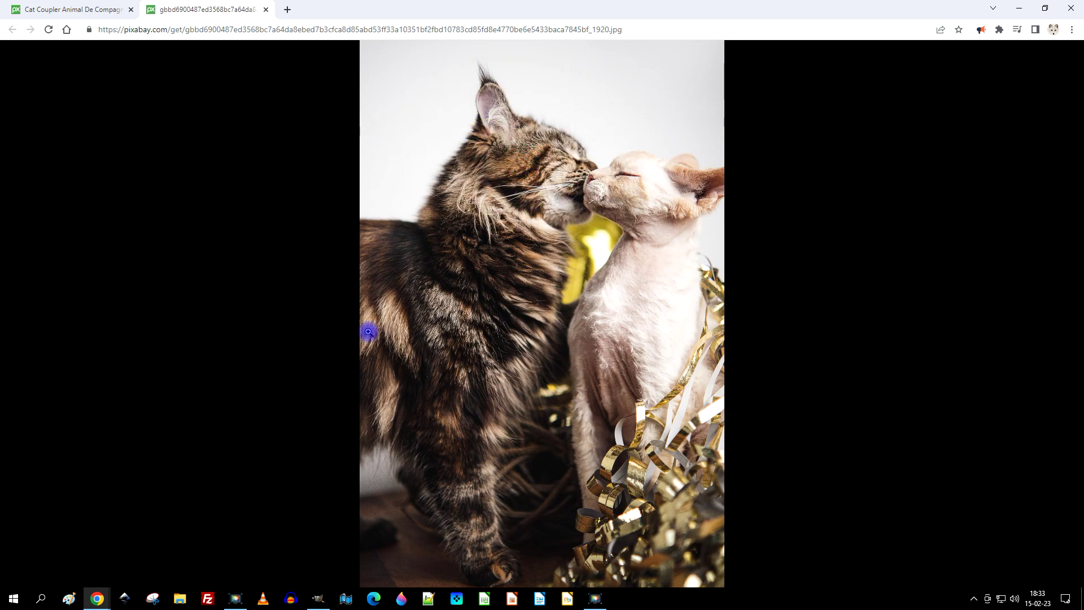
Switch back to GIMP, paste the copied photo as a new image and rename its layer "chats".
click(318, 598)
click(42, 19)
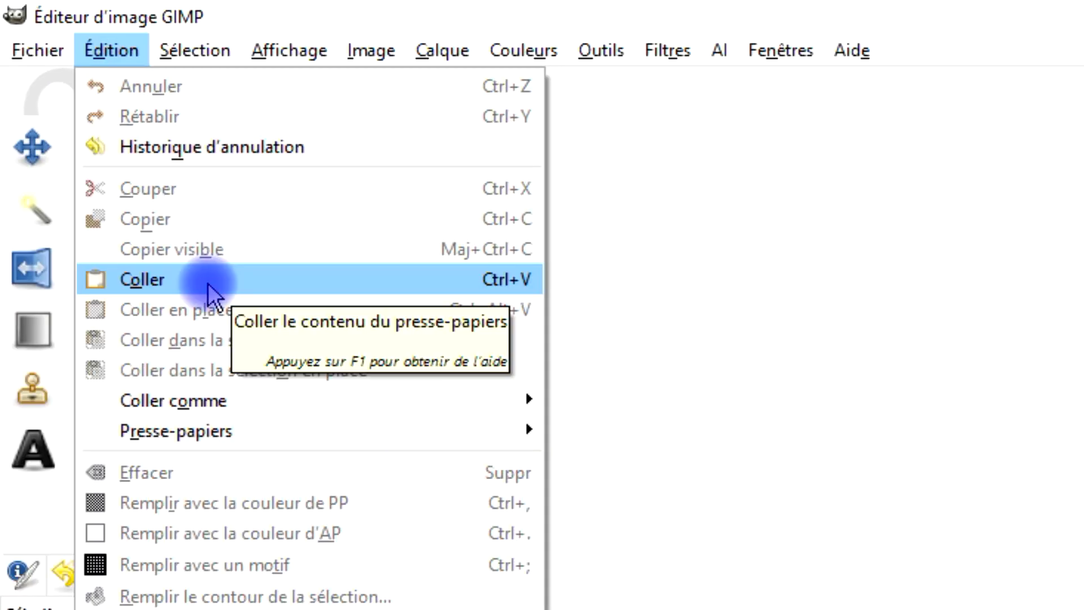
click(208, 283)
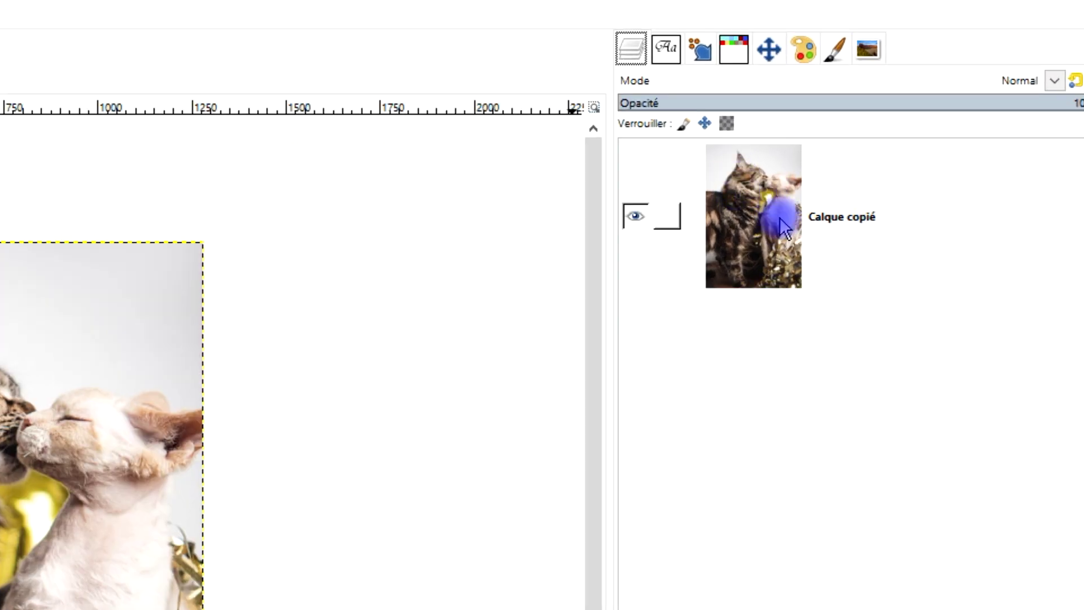
double_click(850, 217)
text(chats)
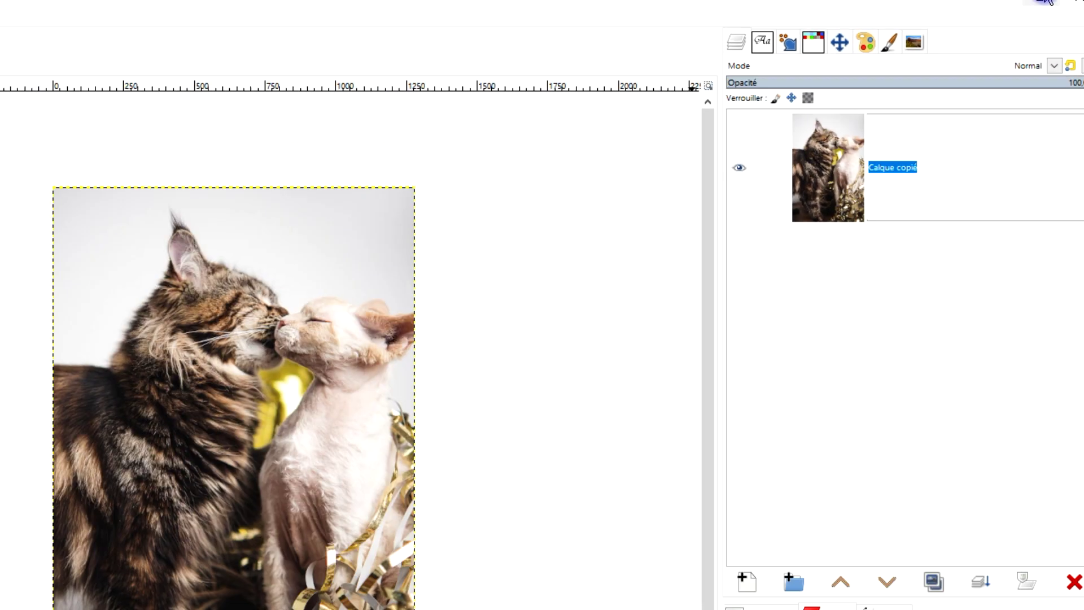
key(Return)
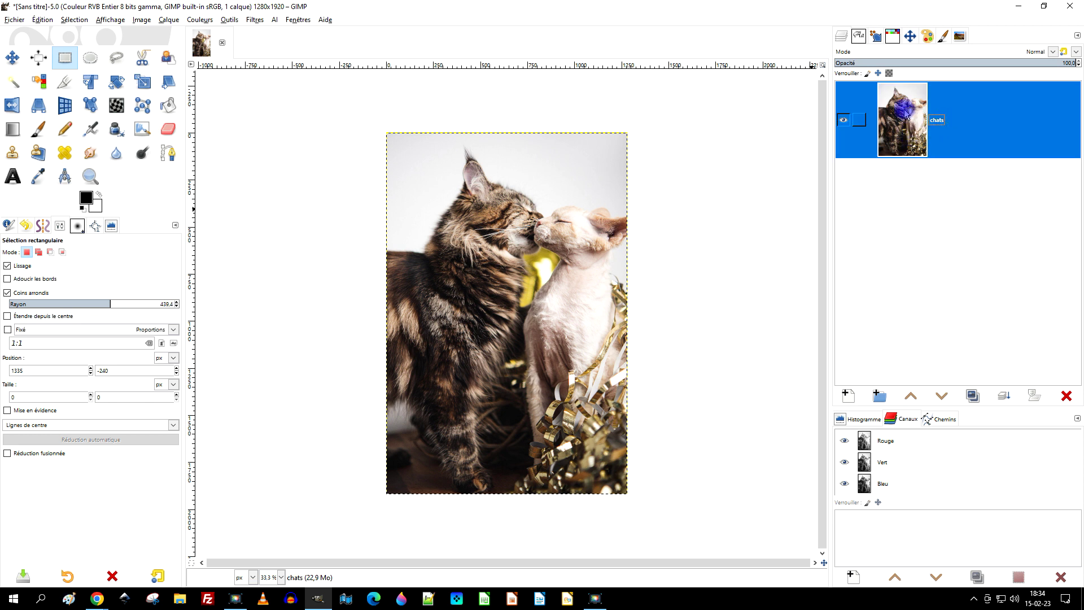
Add an alpha channel to the chats layer.
right_click(906, 113)
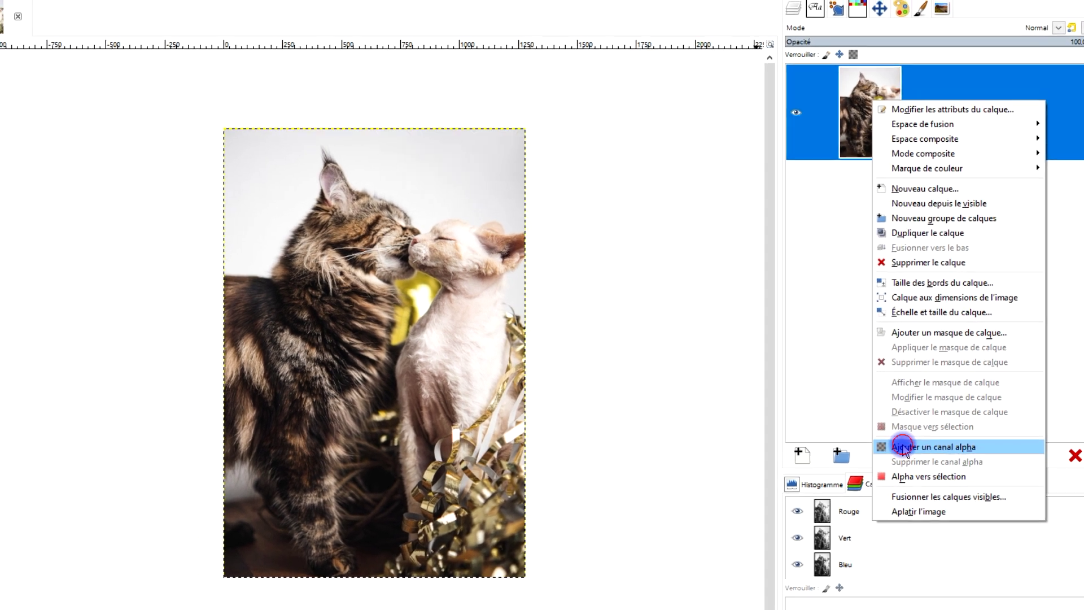
click(878, 498)
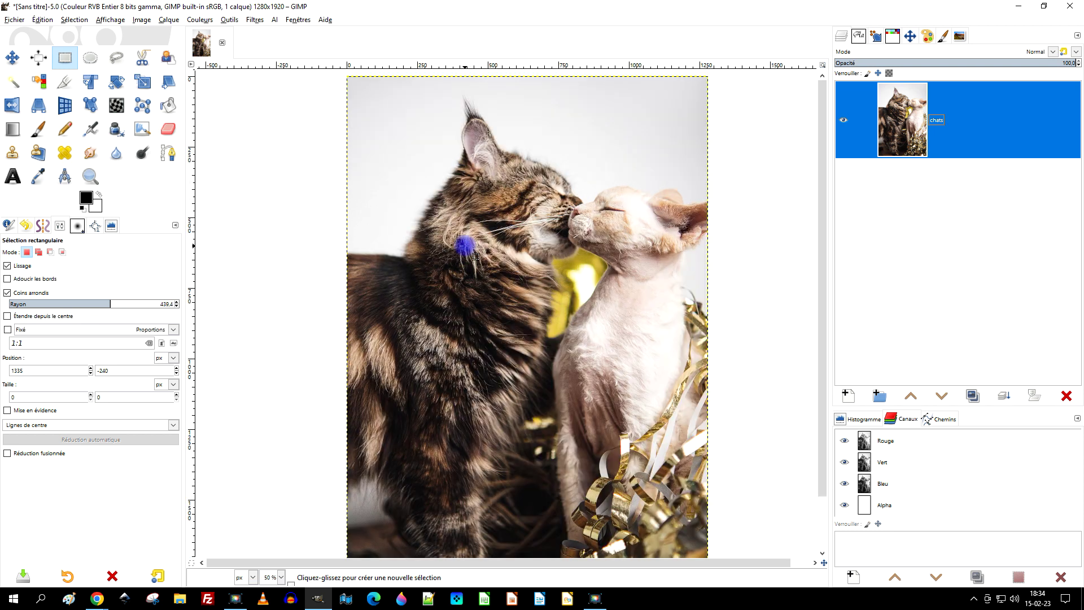
scroll(475, 257, up, 1)
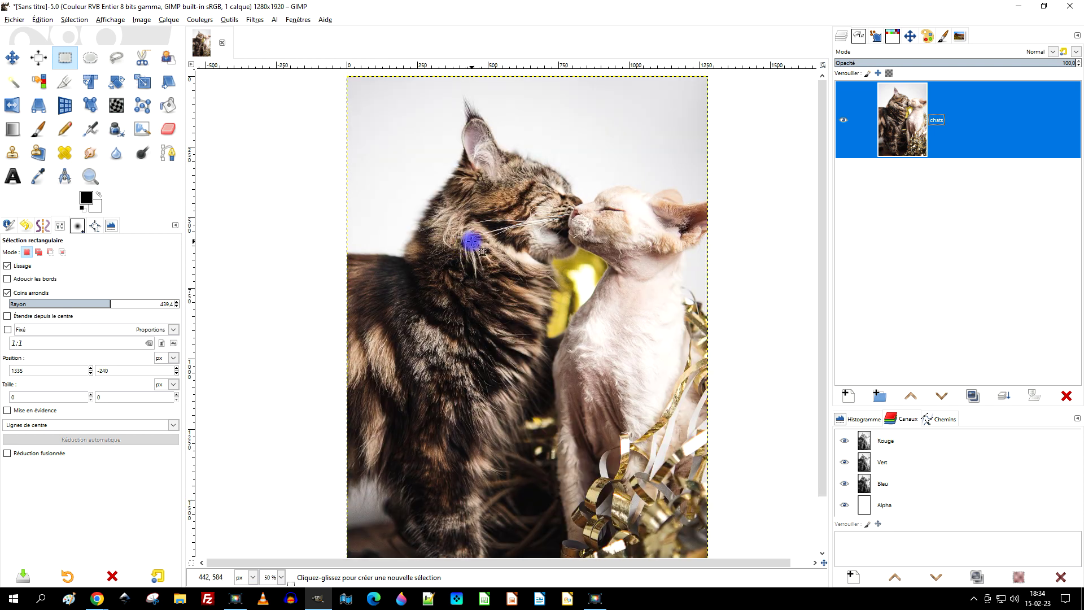
scroll(473, 242, down, 1)
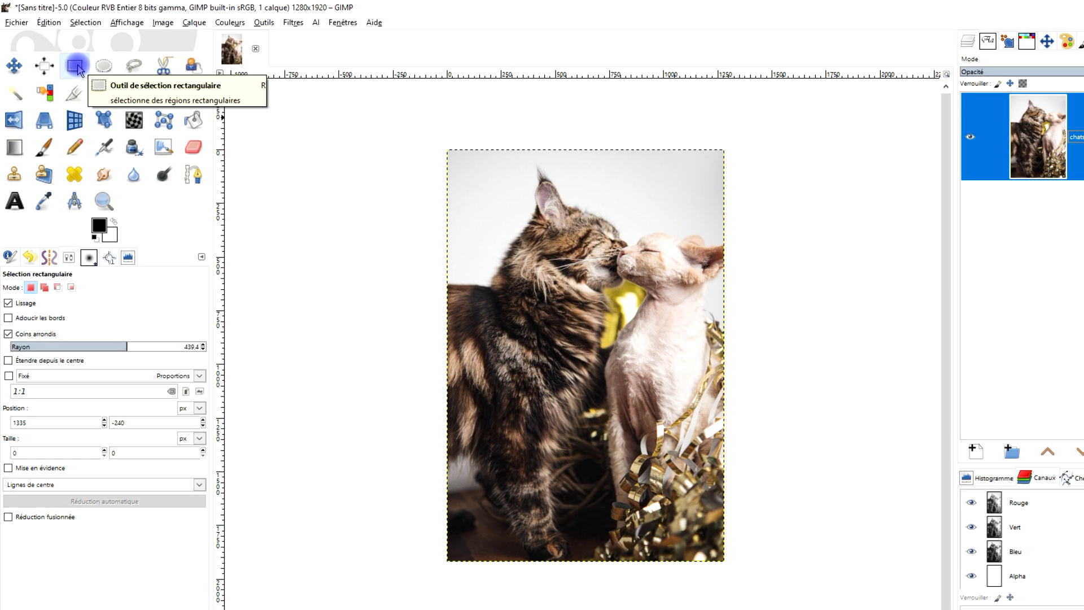
Enable snapping to the canvas edges and draw a rounded rectangular selection with radius 55 over the full 1280 × 1920 px canvas.
click(120, 27)
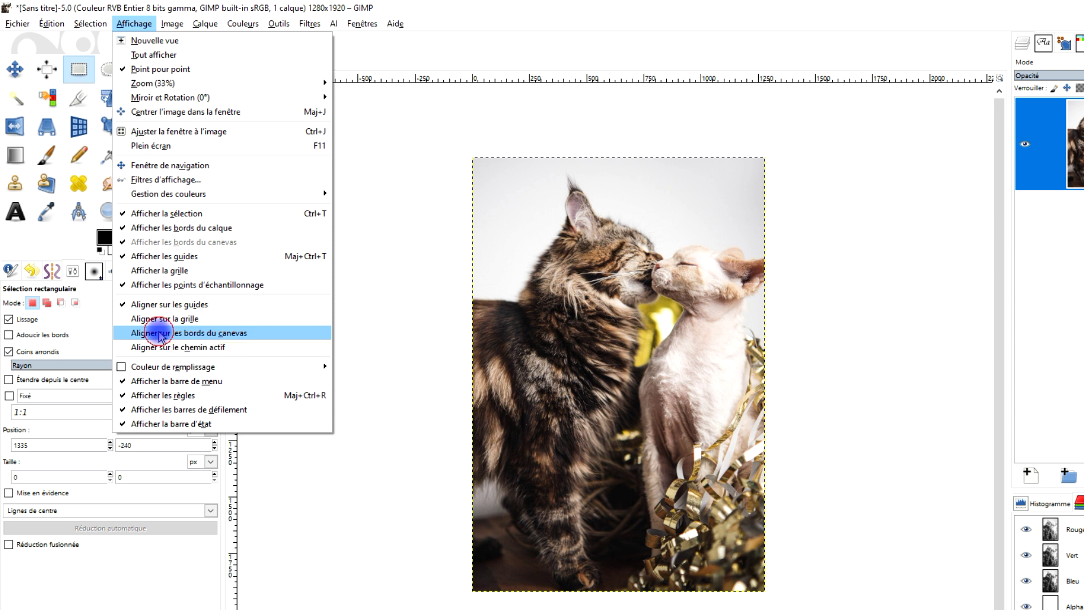
click(162, 334)
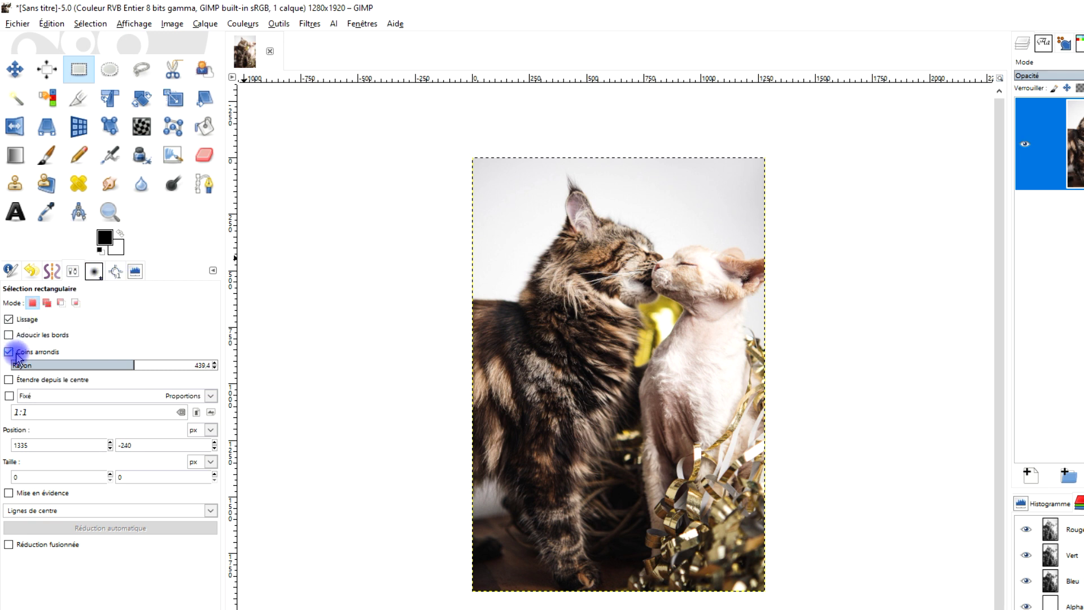
click(47, 366)
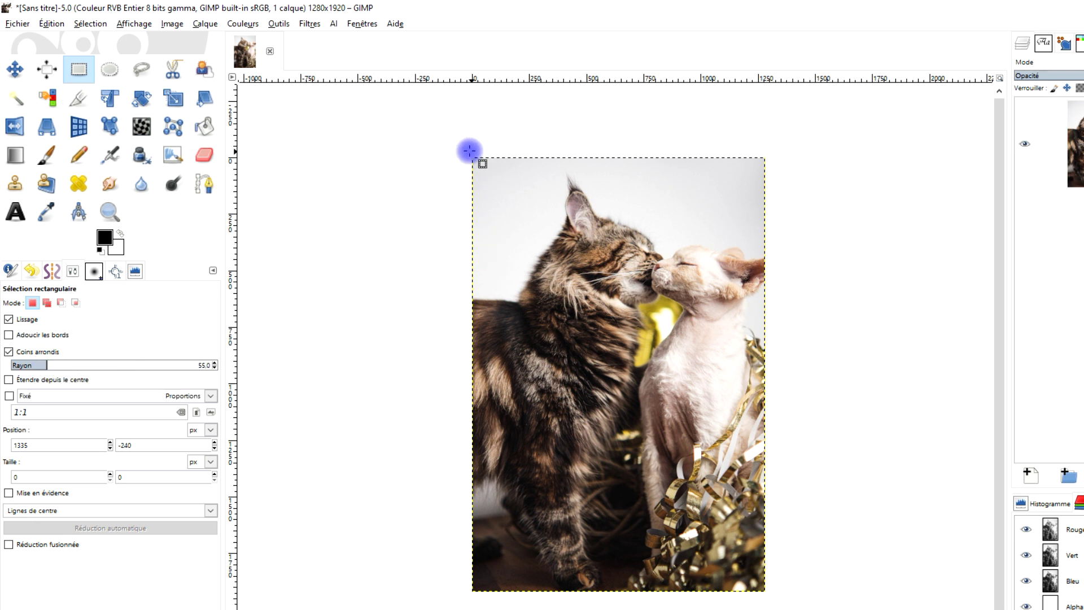
drag(471, 159, 763, 592)
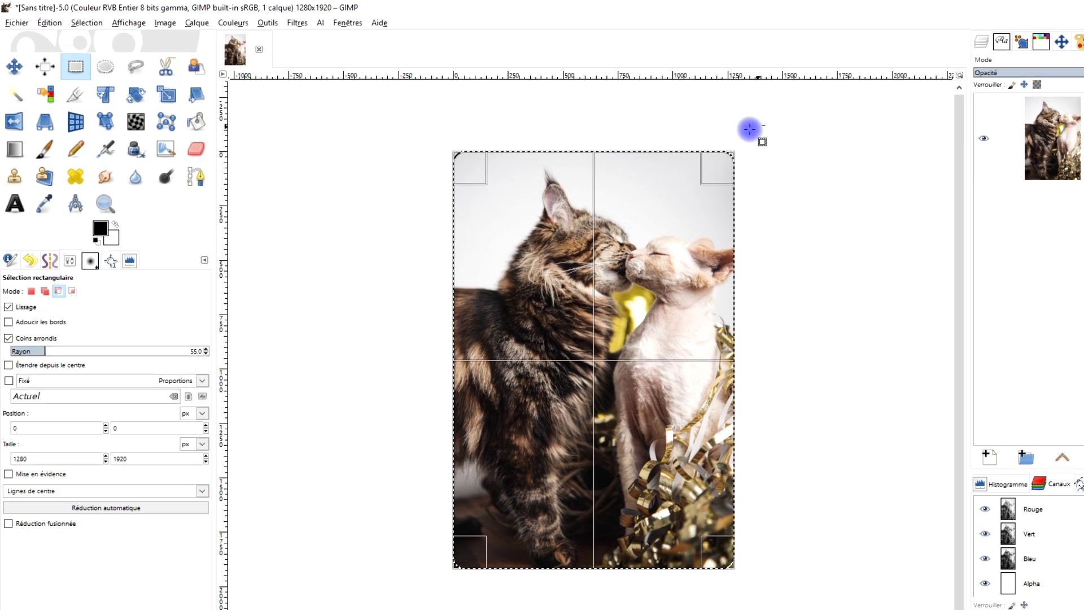
Increase the corner radius of the rounded rectangular selection to 193.2.
scroll(689, 141, up, 2)
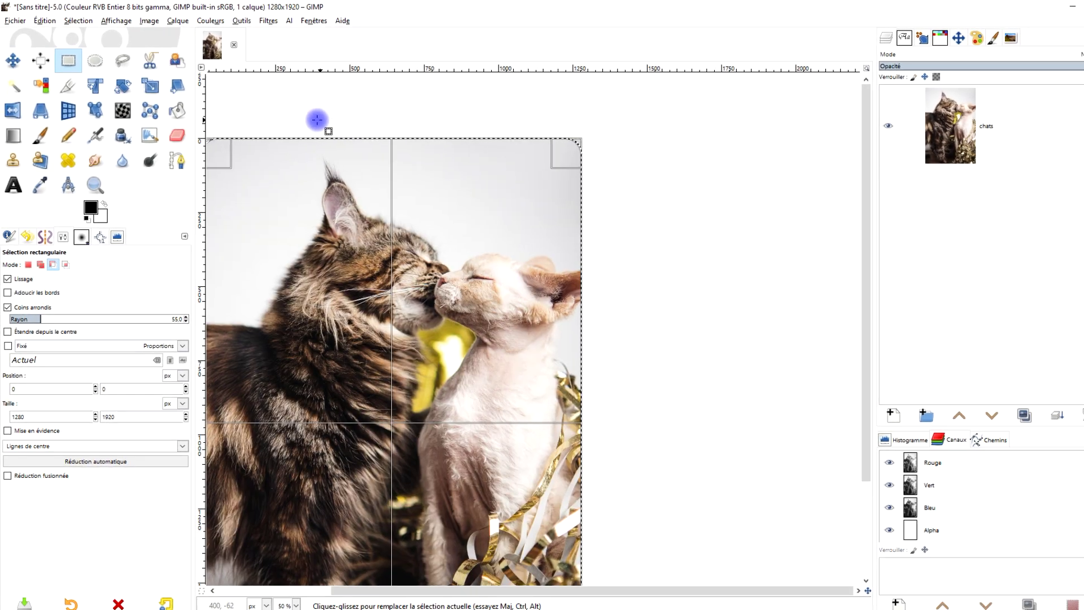
scroll(331, 121, down, 3)
scroll(449, 108, up, 7)
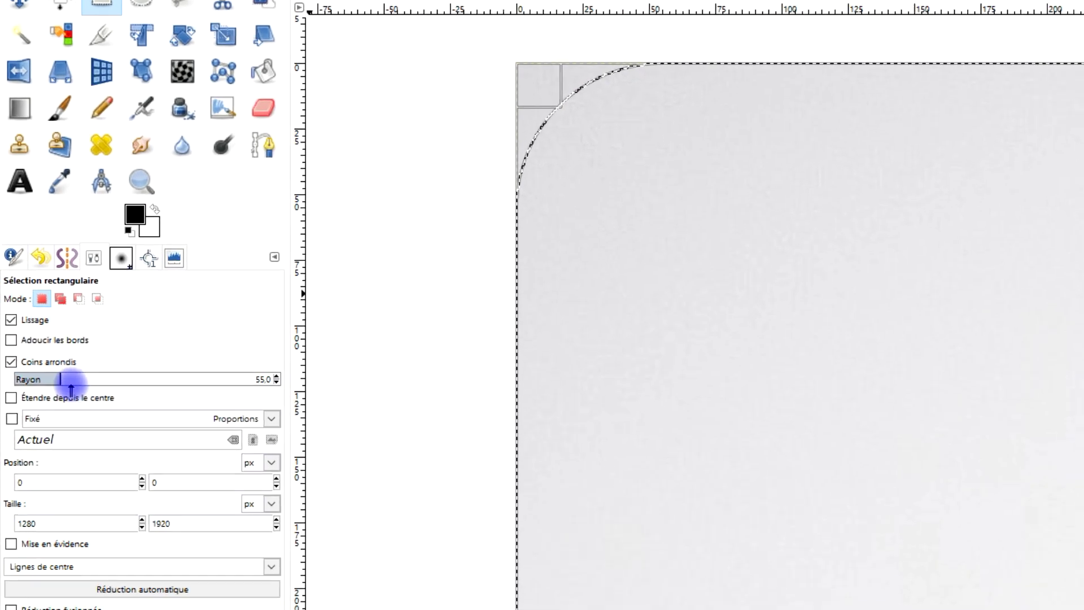
drag(81, 418, 138, 419)
click(133, 418)
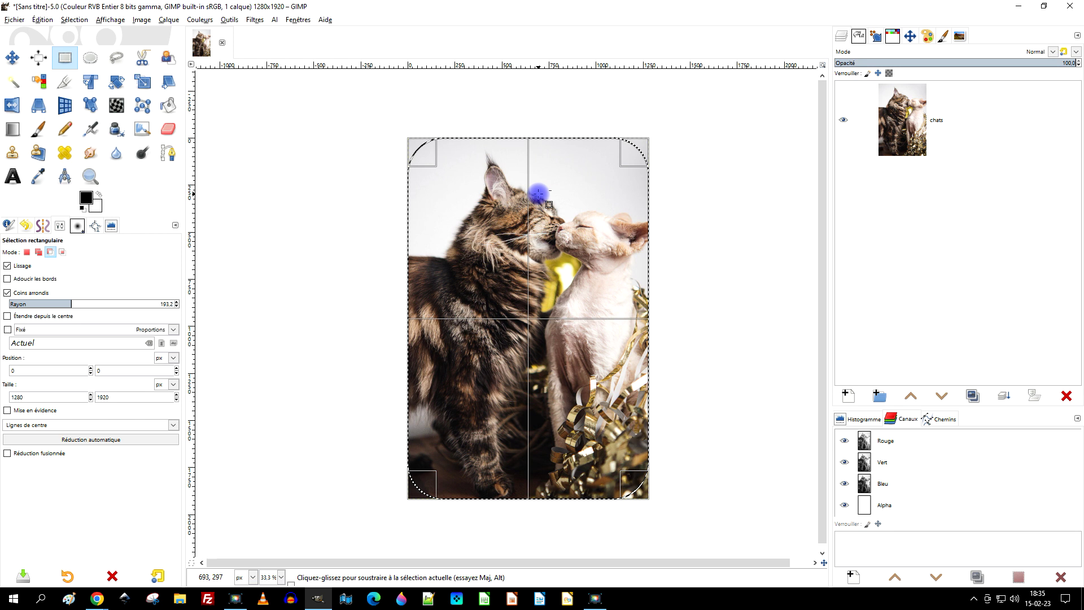
scroll(529, 184, up, 1)
scroll(583, 211, down, 1)
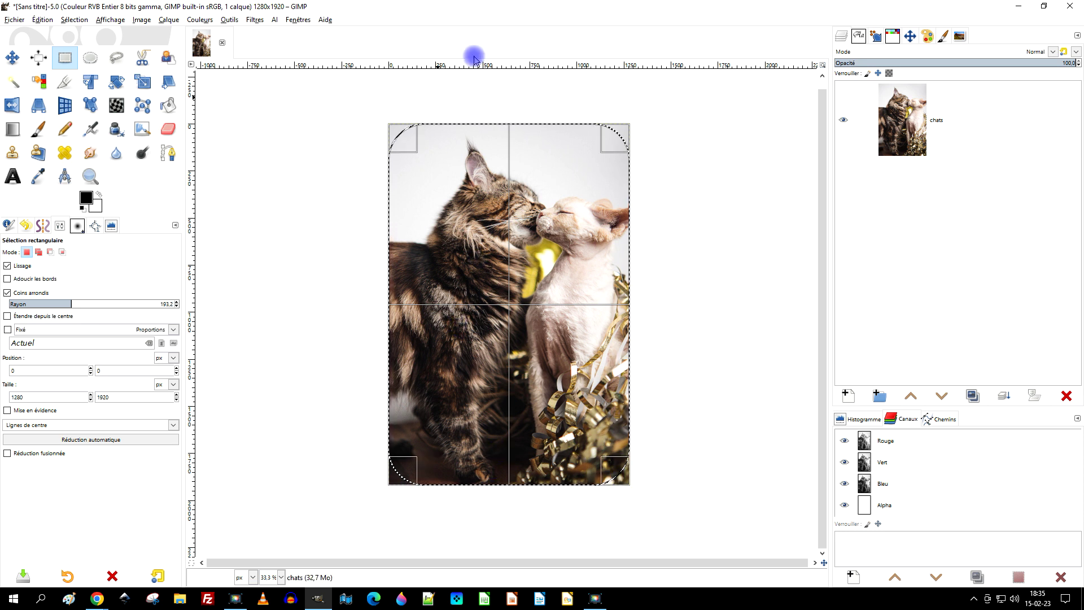
Invert the selection and clear the photo's corners outside the rounded rectangle to transparency.
click(69, 21)
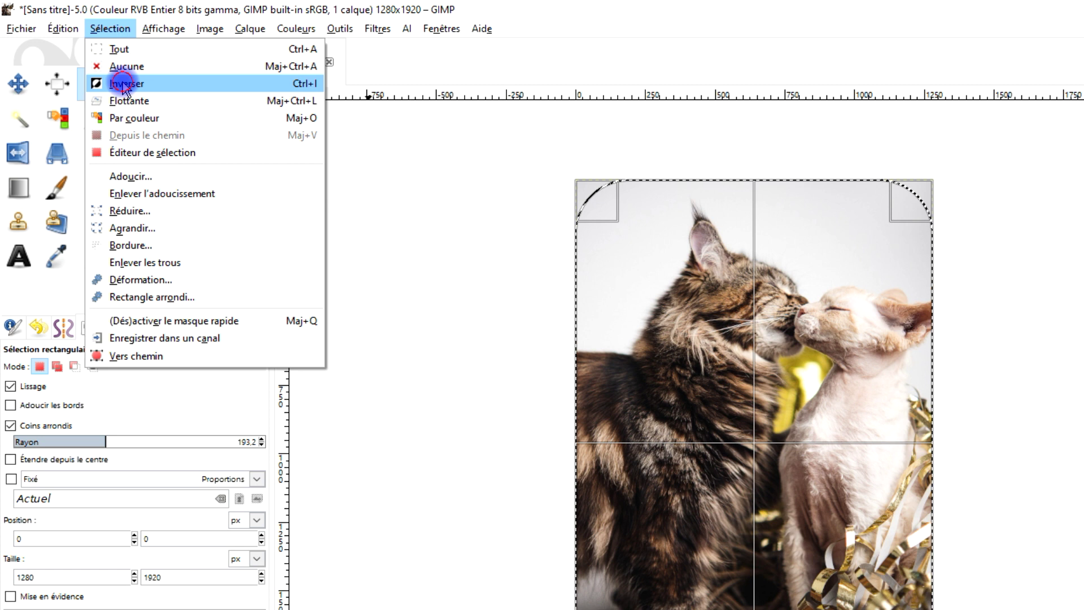
click(123, 83)
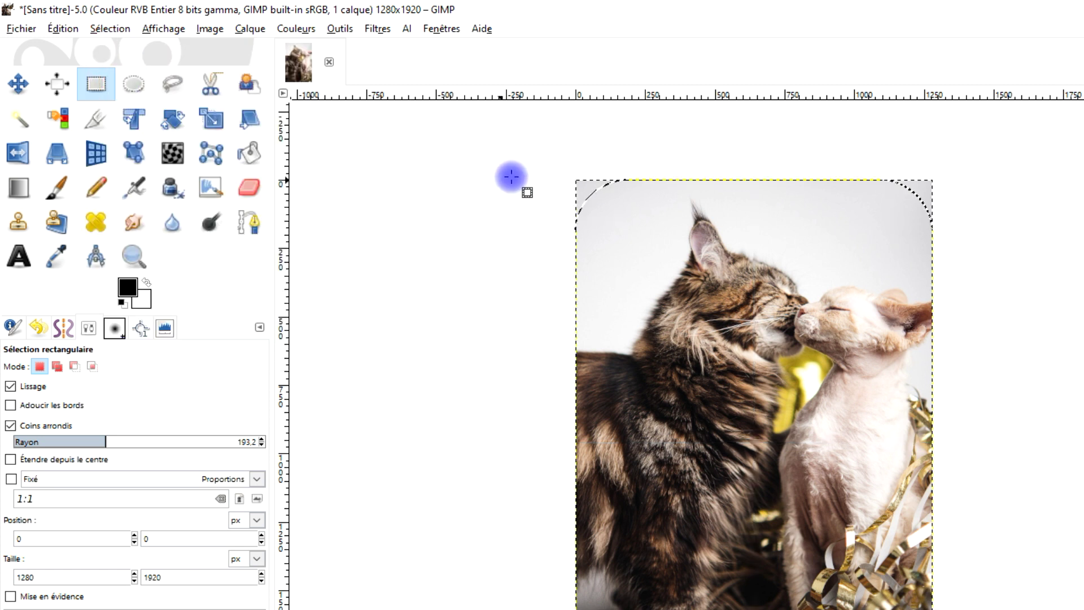
scroll(573, 175, up, 6)
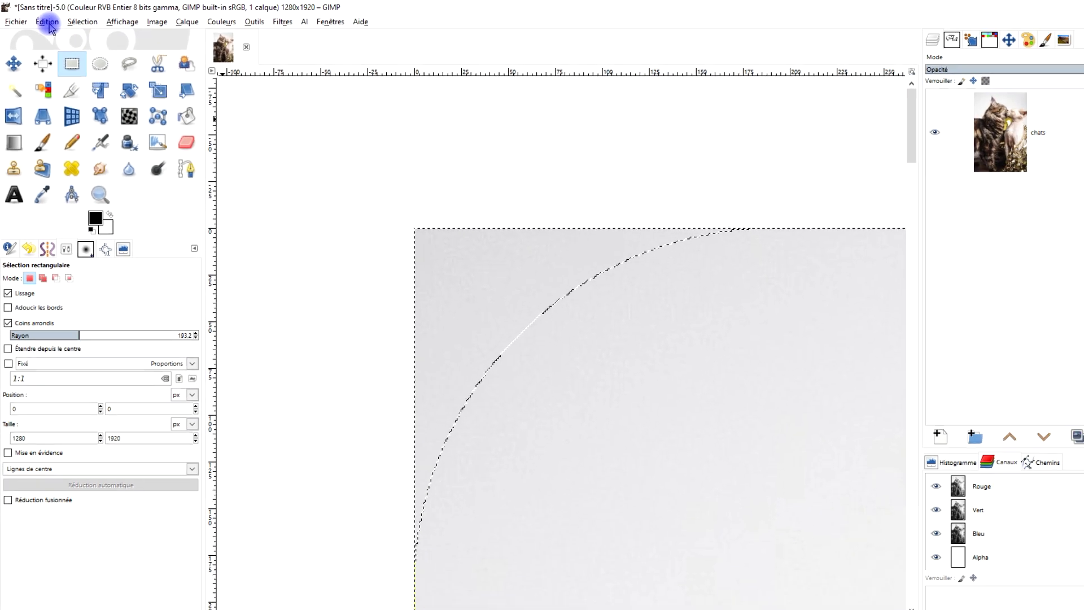
click(48, 22)
click(69, 201)
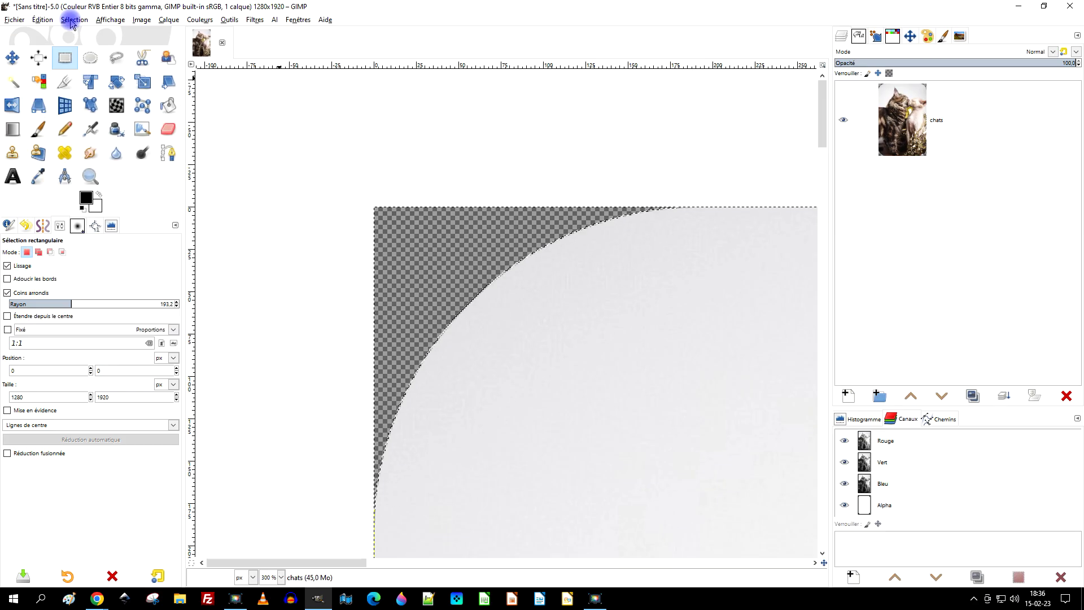
Remove the selection and check the transparent rounded corners across the whole photo.
click(73, 20)
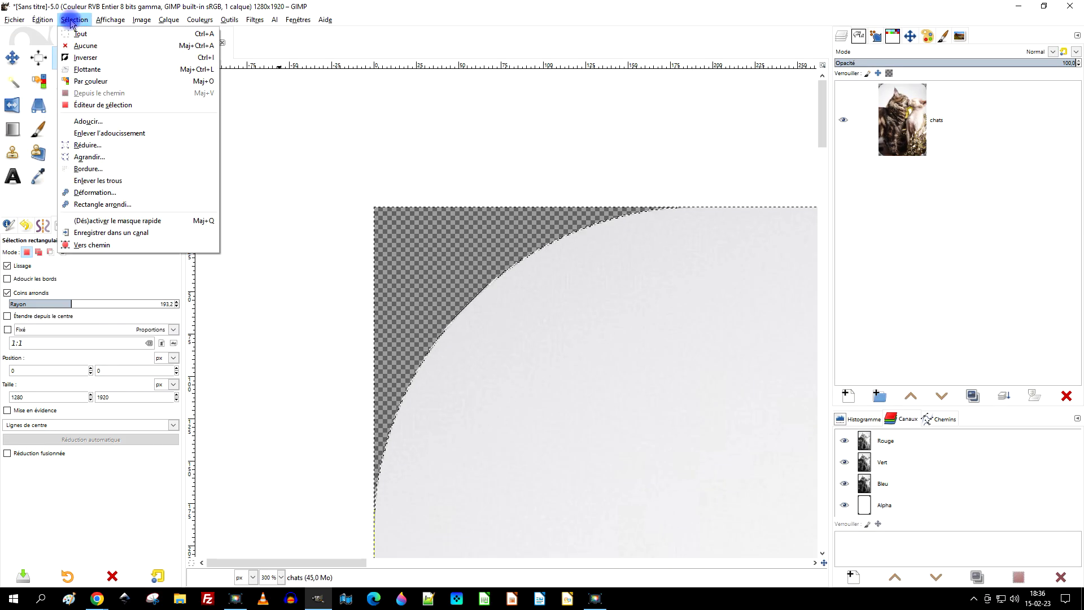
click(161, 95)
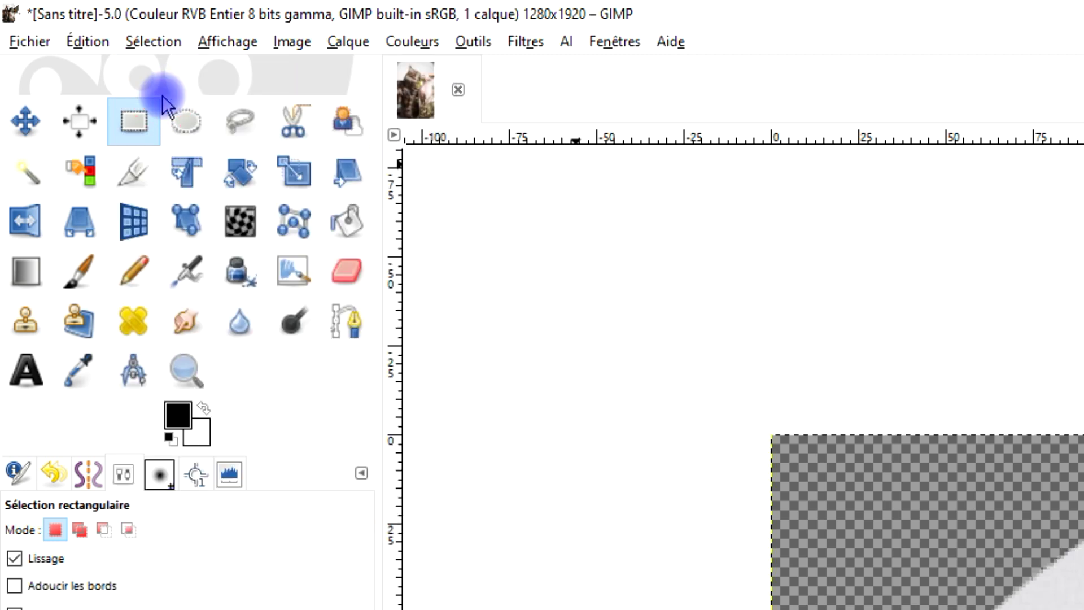
key(minus)
key(minus)
key(minus)
key(minus)
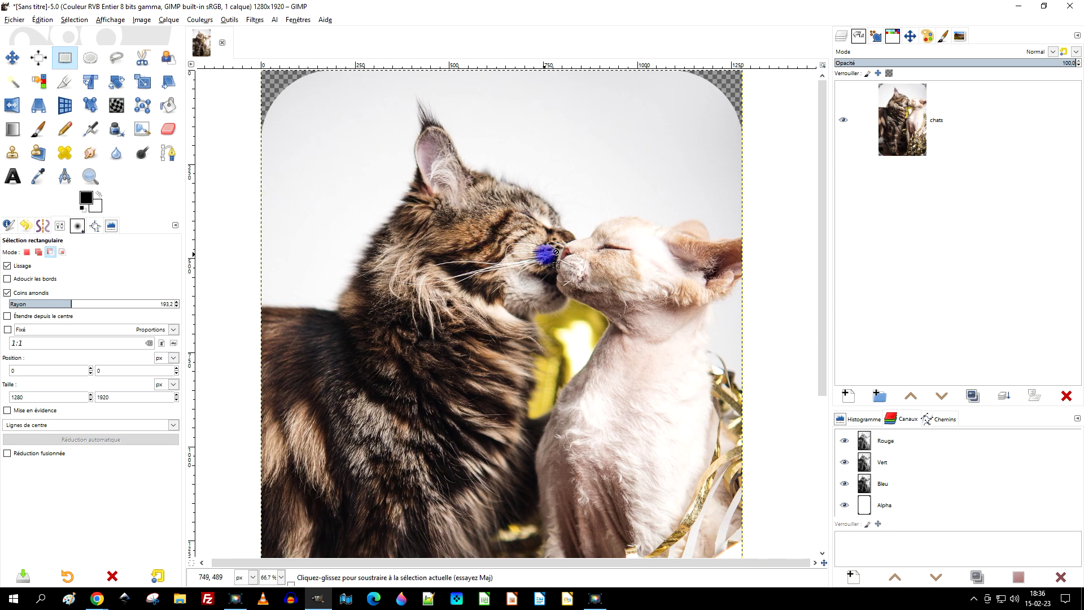
key(minus)
scroll(559, 254, down, 5)
scroll(563, 225, up, 5)
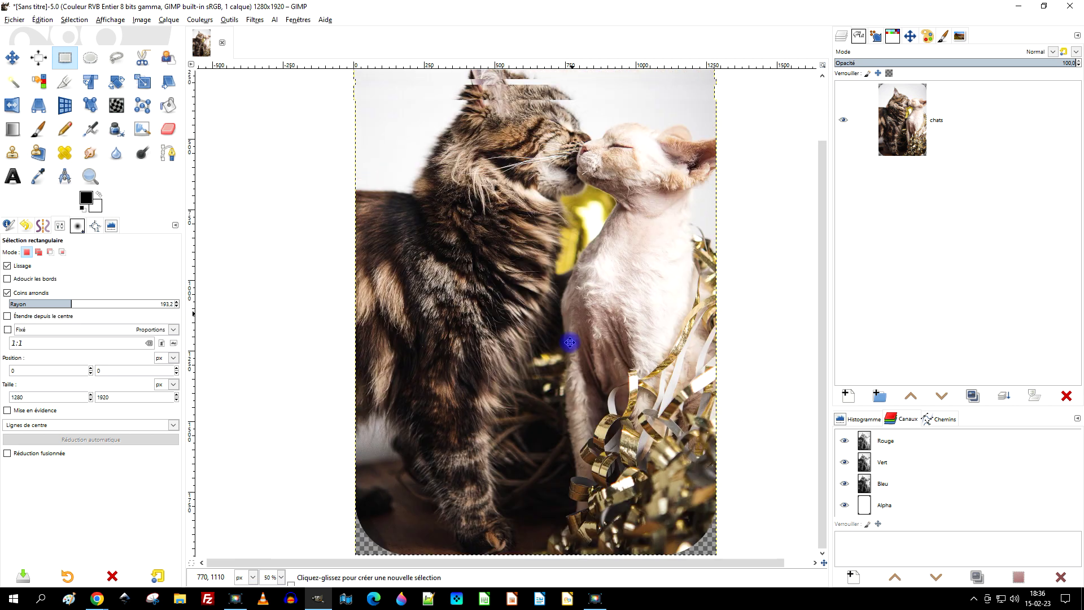
Open the image export dialog for the rounded photo and leave it without exporting.
click(15, 20)
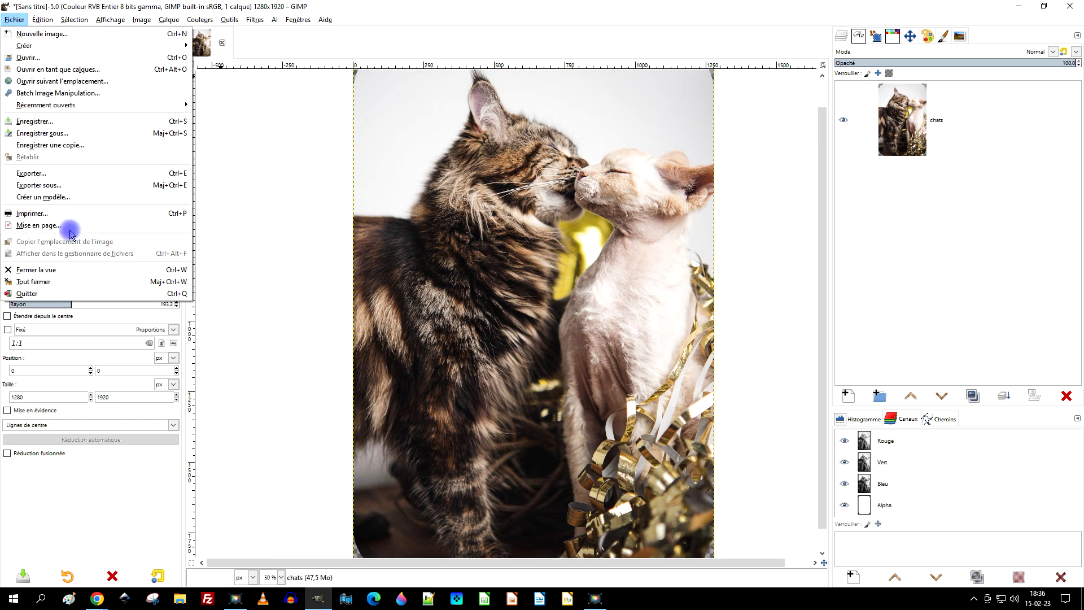
click(62, 176)
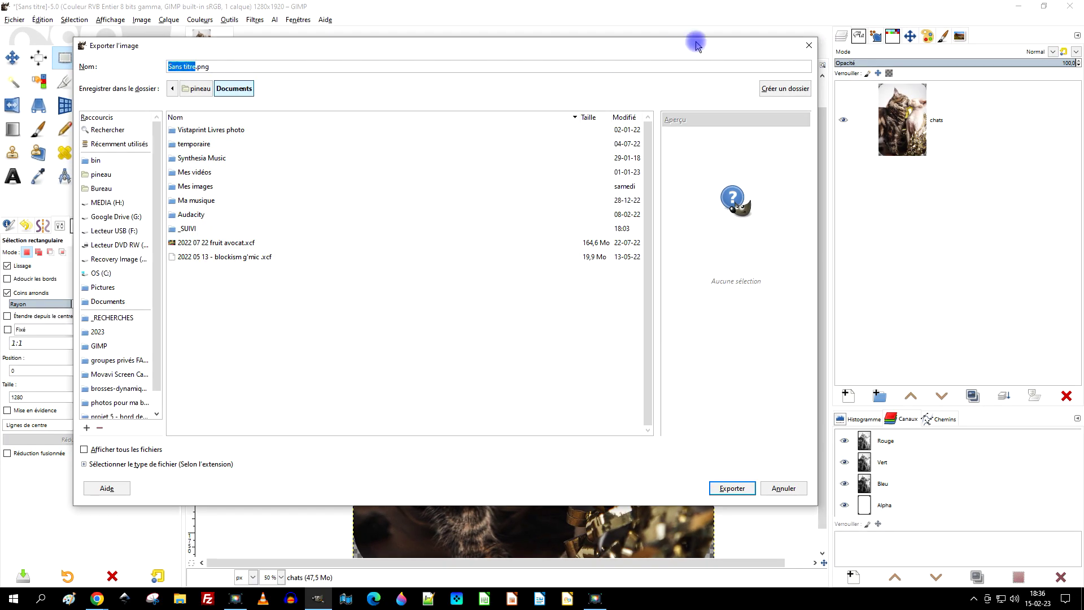
click(808, 46)
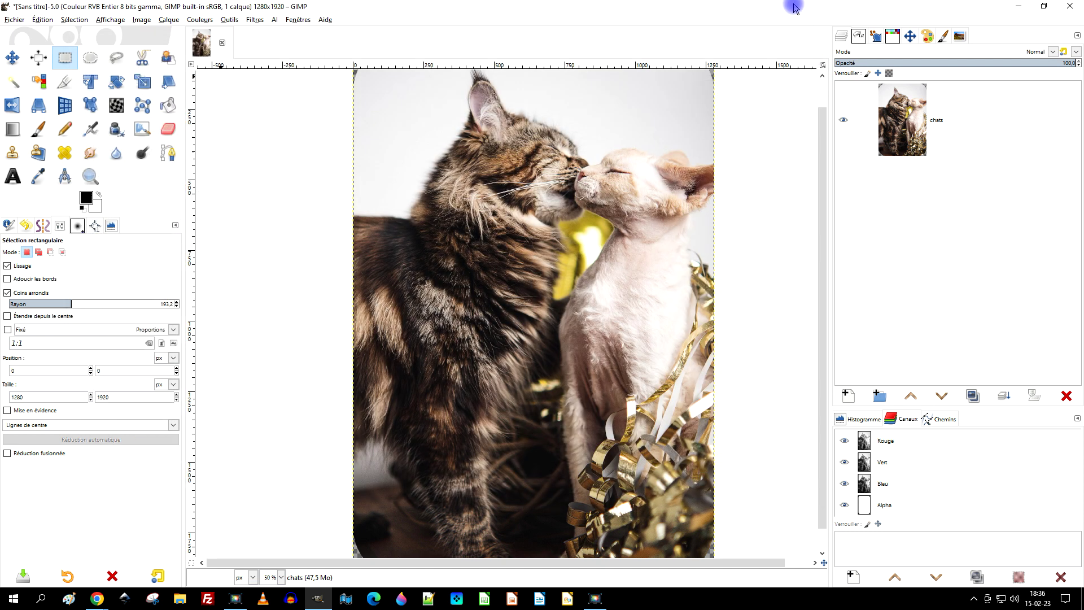
scroll(637, 218, up, 3)
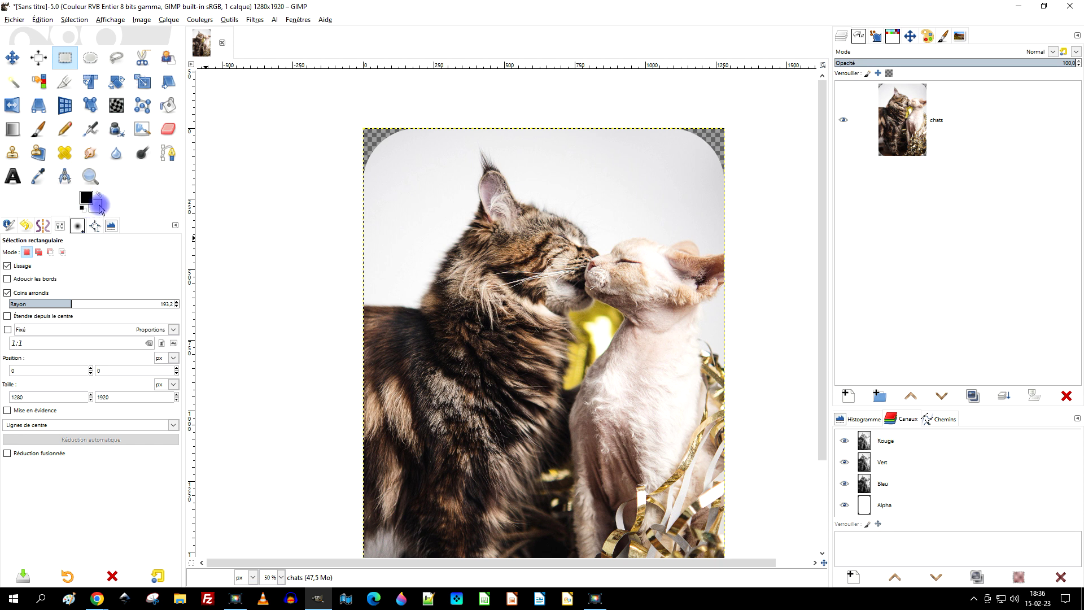
drag(604, 224, 587, 200)
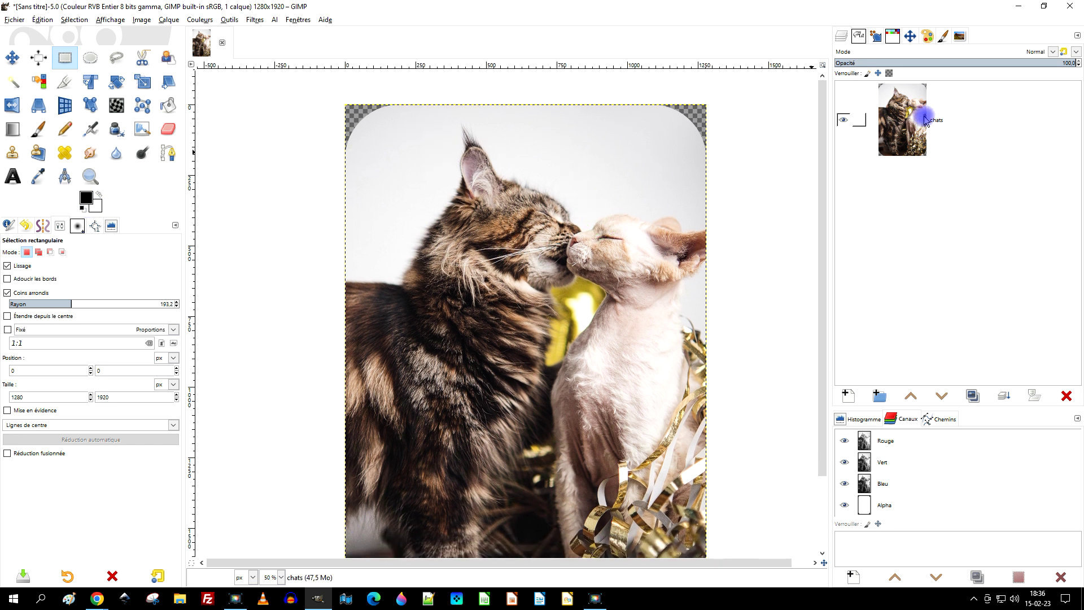
Undo the clearing of the photo's corners and remove the restored selection.
key(ctrl+z)
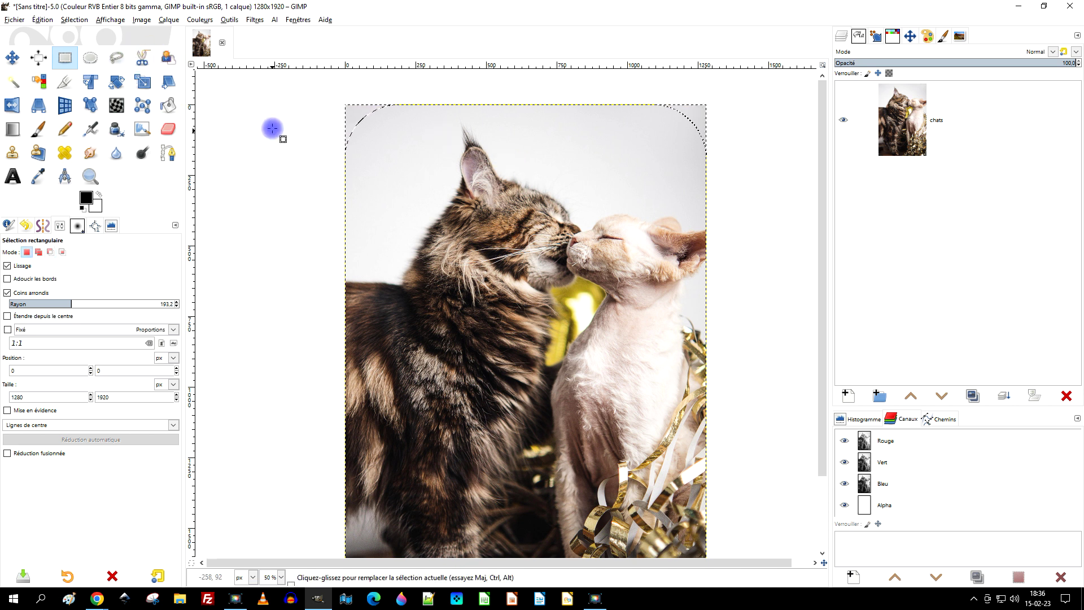
click(266, 111)
drag(661, 271, 659, 230)
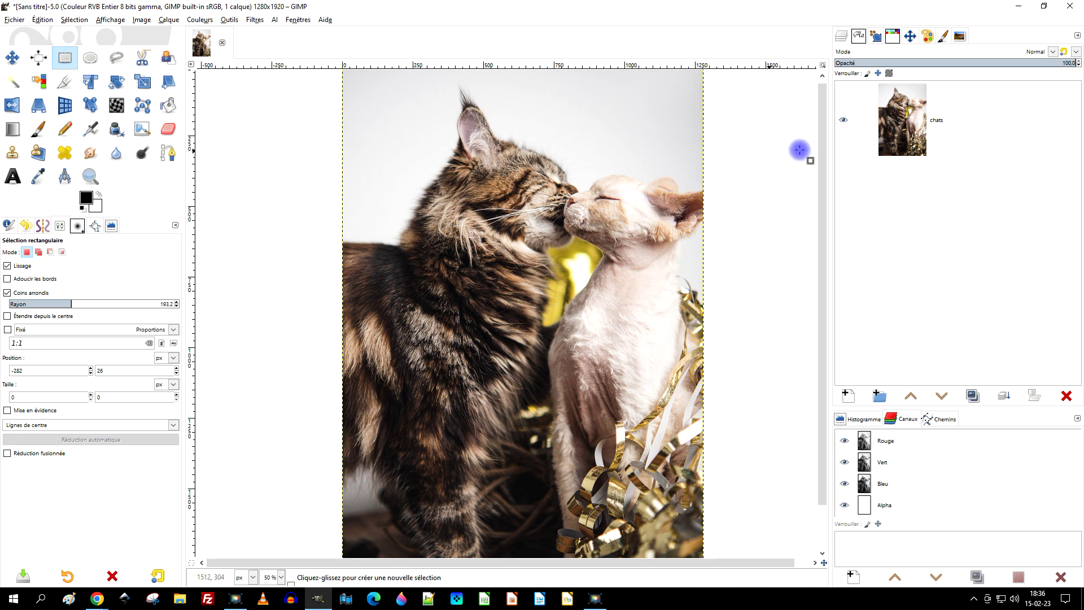
scroll(561, 225, down, 1)
scroll(560, 224, up, 1)
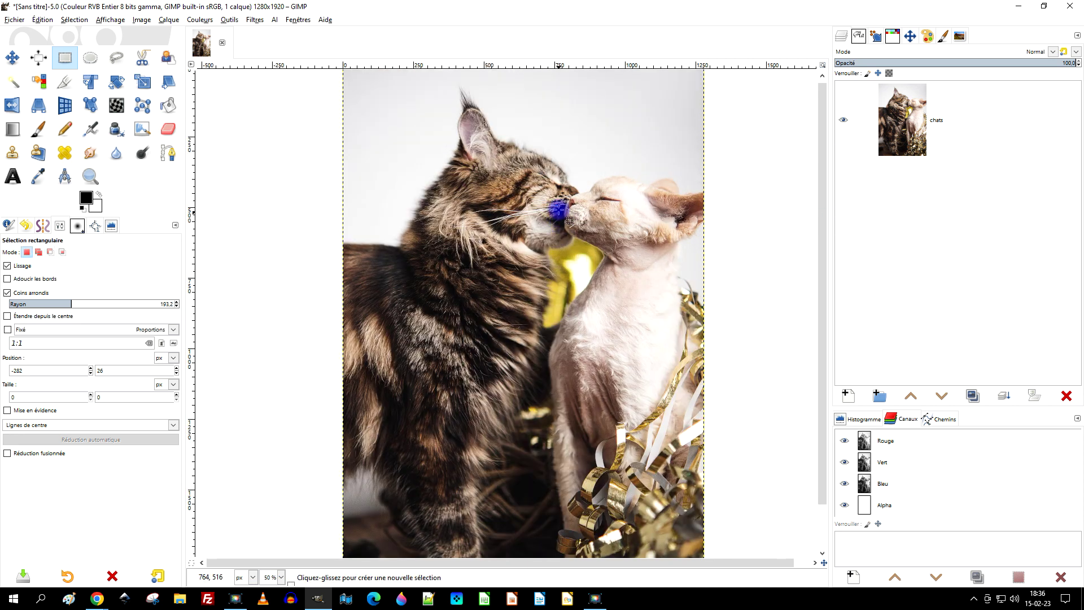
scroll(562, 201, up, 1)
Add a white, full-opacity layer mask to the chats layer and make the mask active.
right_click(902, 113)
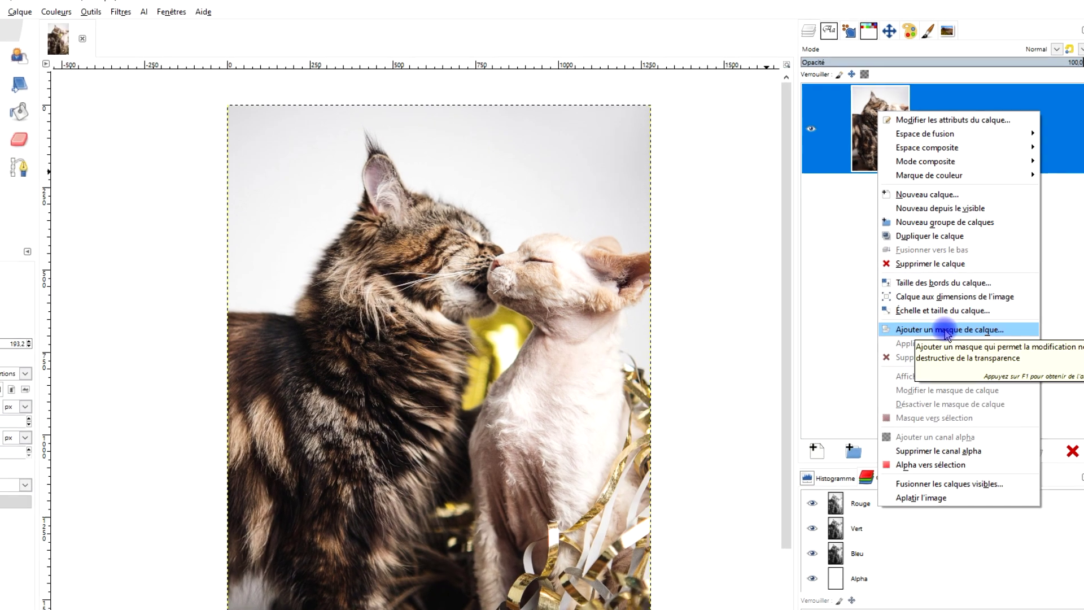
click(958, 292)
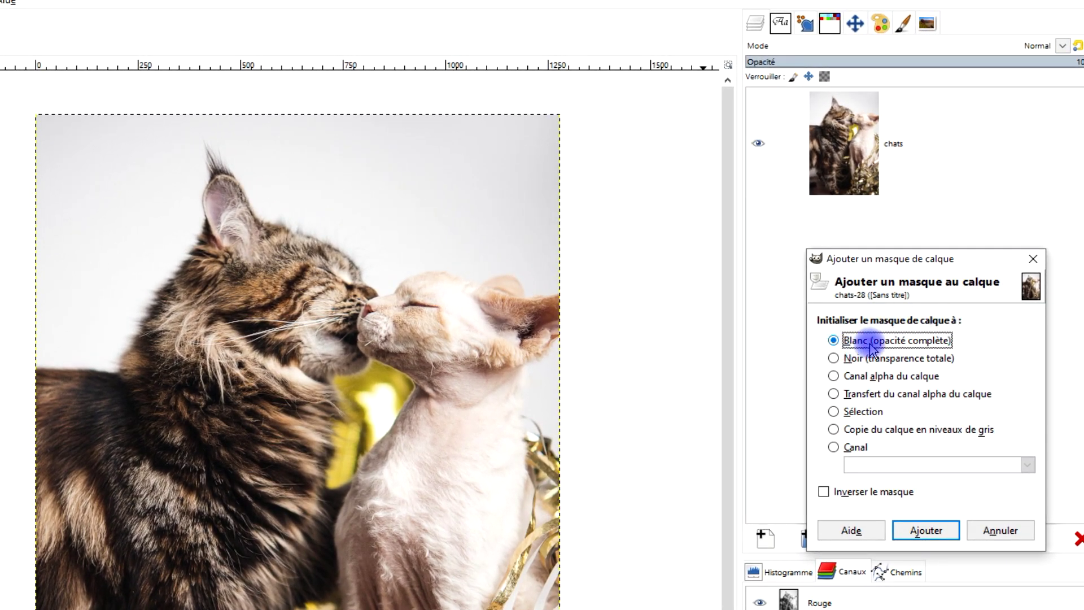
click(938, 531)
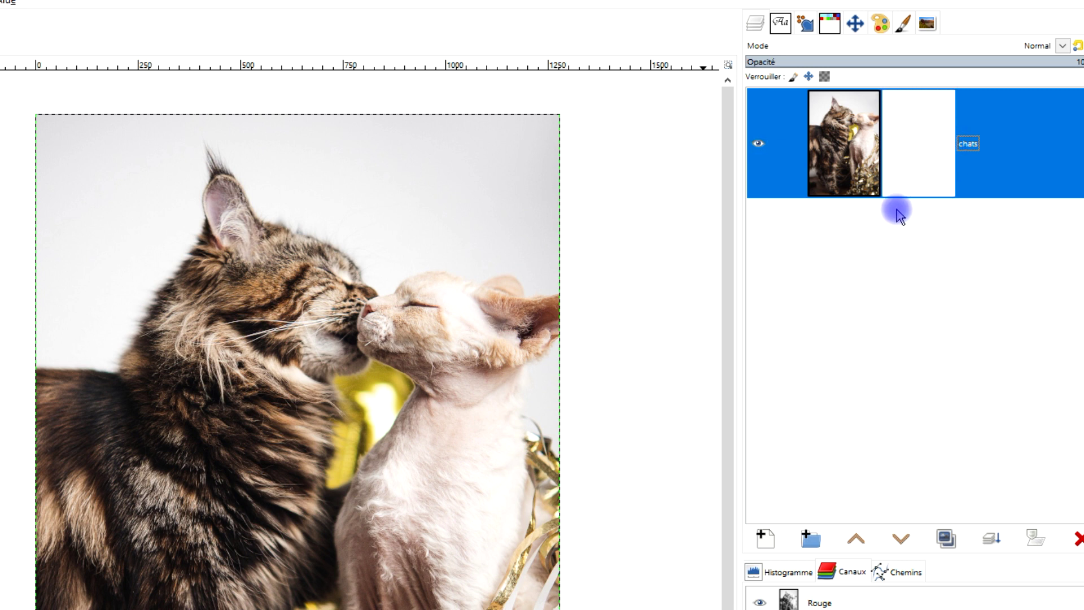
click(851, 149)
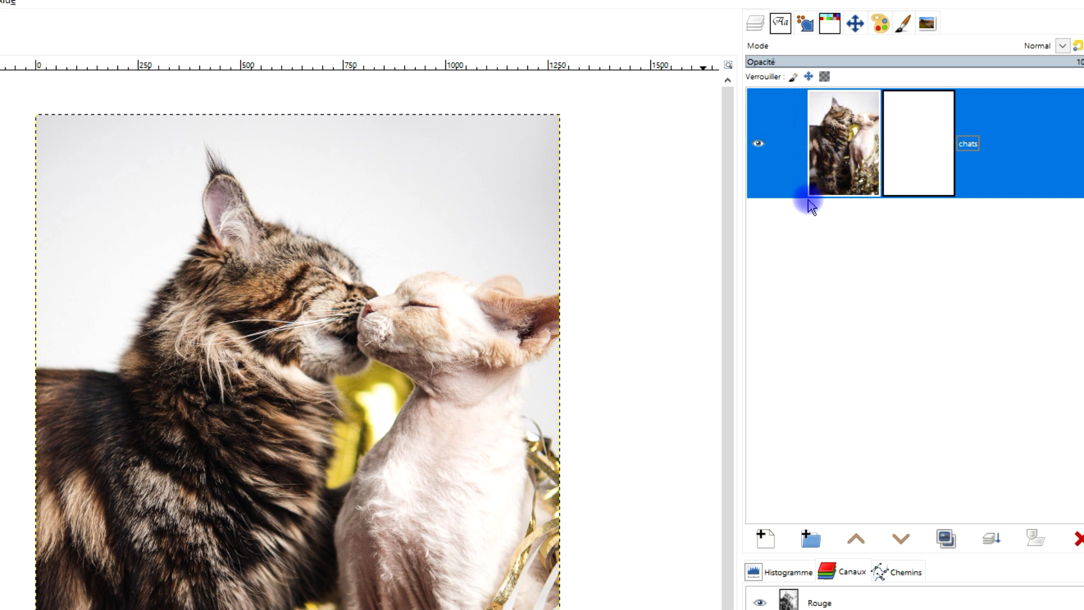
click(929, 145)
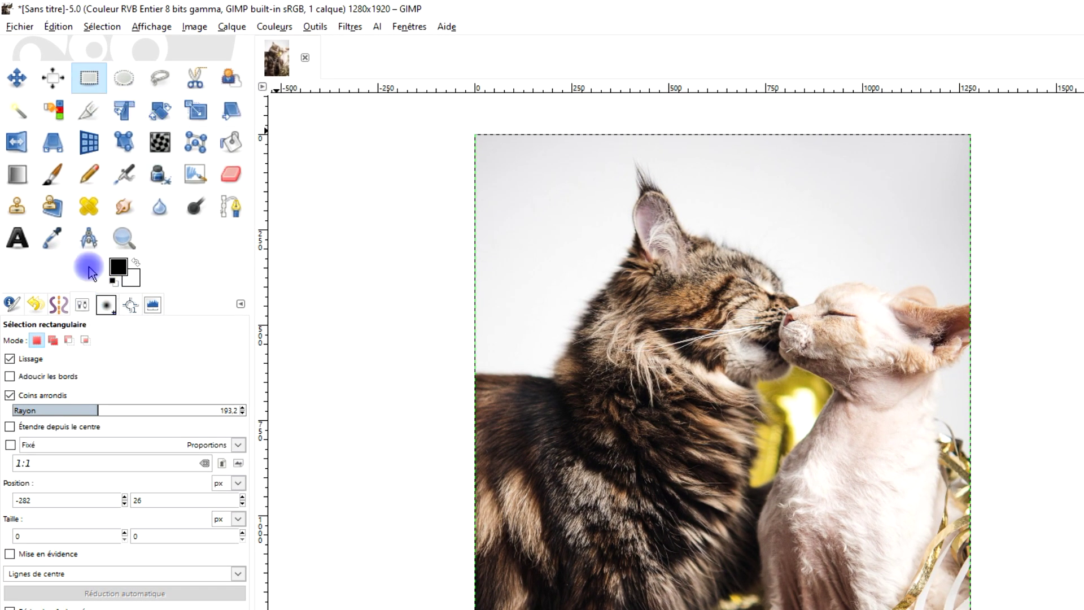
Draw a rounded rectangular selection with corner radius 543.5 over the full 1280 × 1920 px canvas.
click(151, 26)
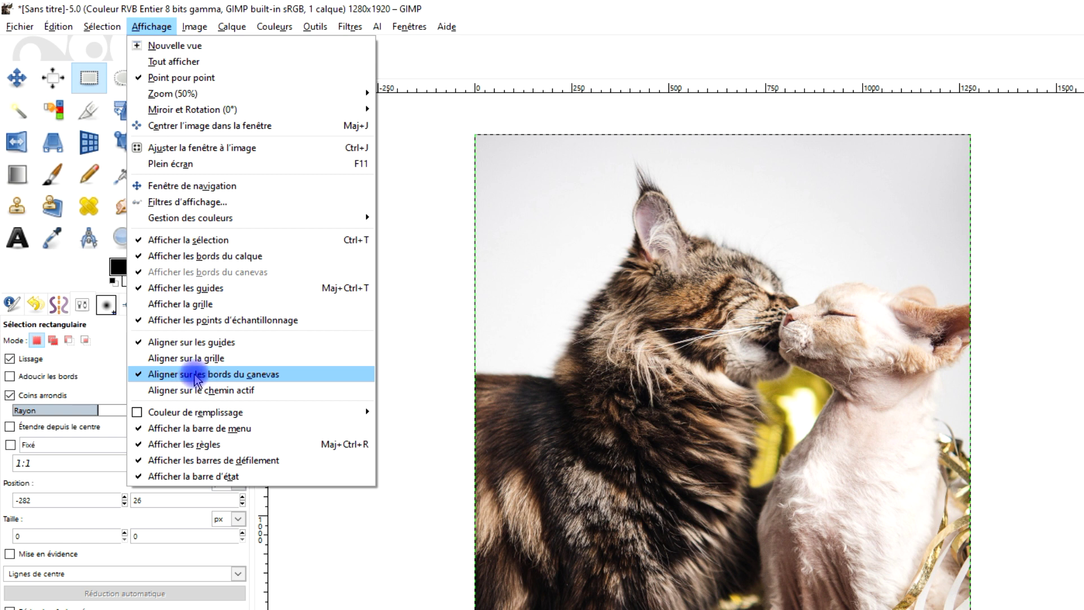
click(426, 259)
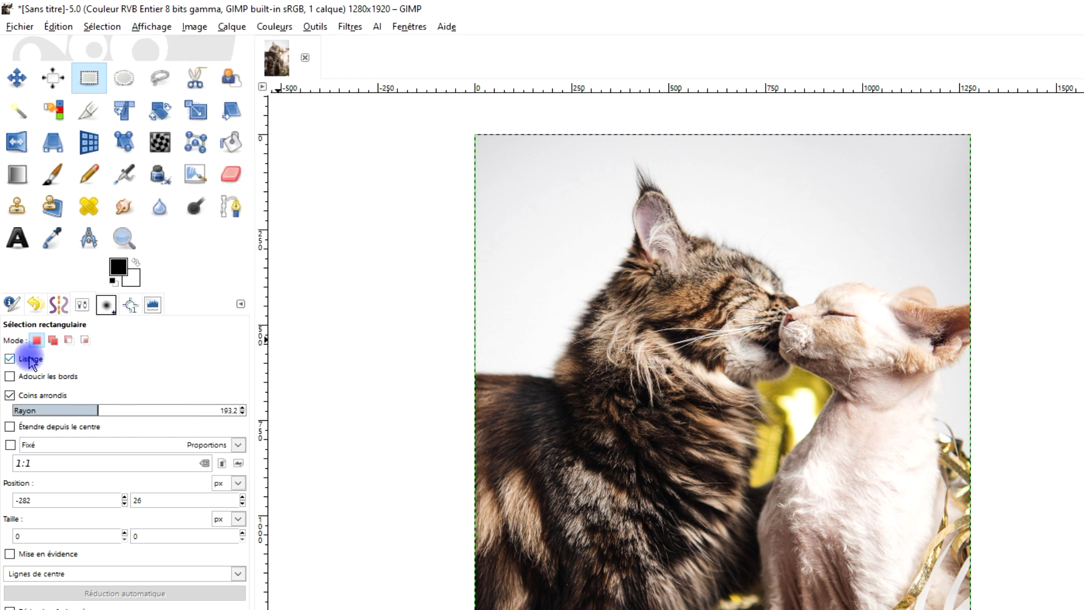
drag(58, 415, 229, 401)
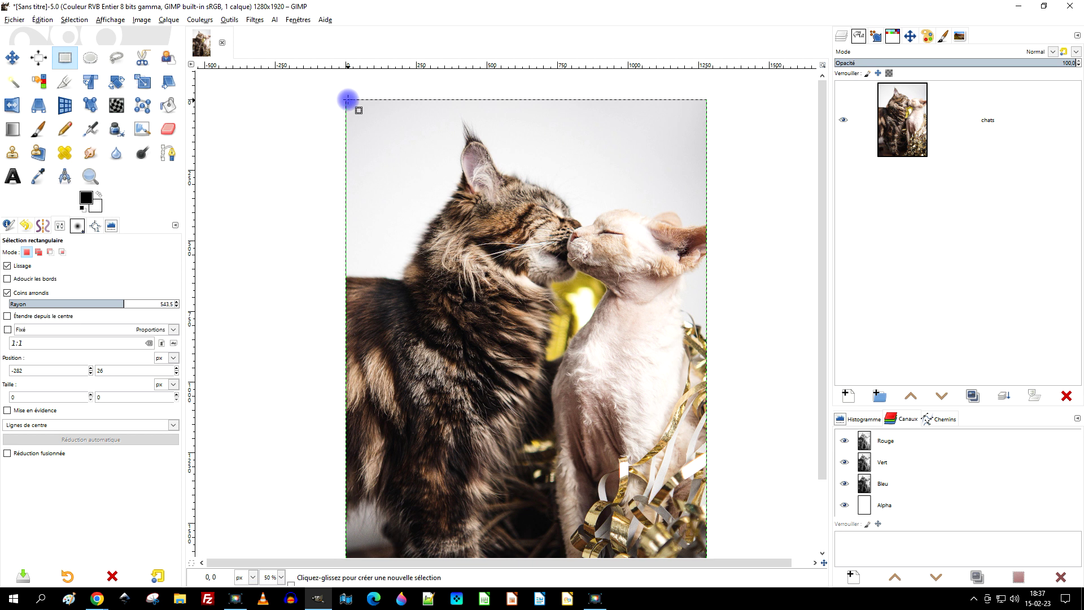
drag(347, 100, 702, 512)
scroll(702, 513, down, 3)
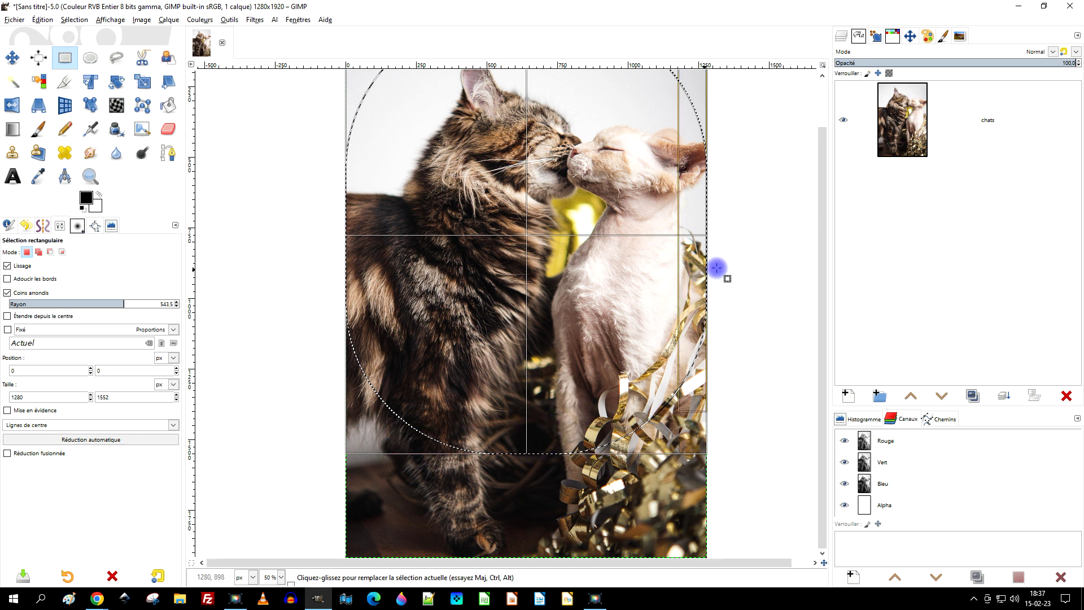
ctrl+scroll(734, 293, down, 1)
ctrl+scroll(734, 317, up, 1)
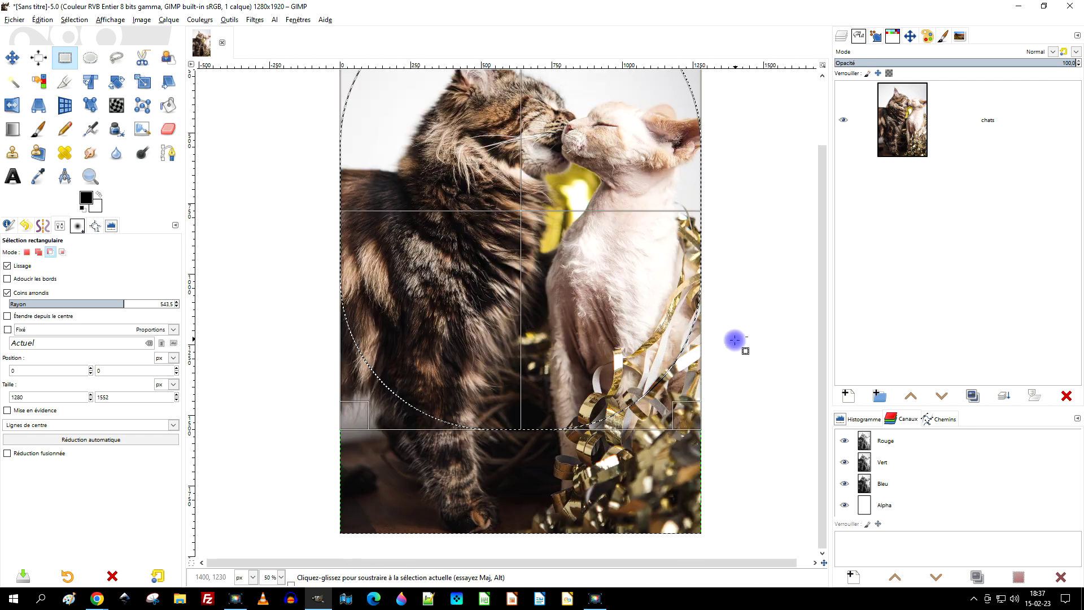
drag(493, 429, 530, 525)
drag(721, 252, 640, 376)
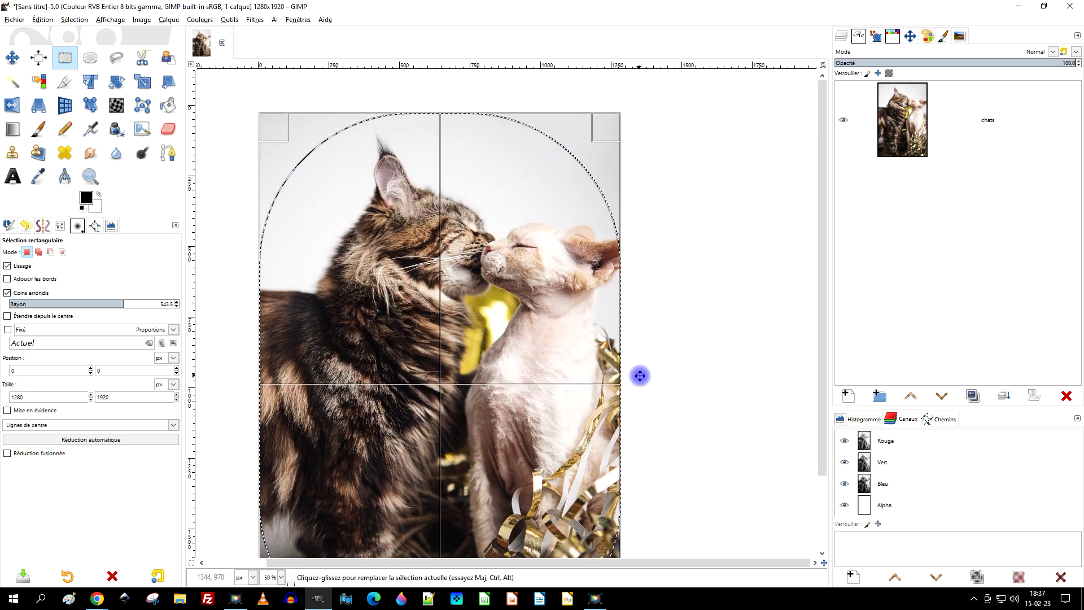
Invert the selection and fill the corners of the layer mask with the black foreground colour.
ctrl+scroll(254, 152, up, 3)
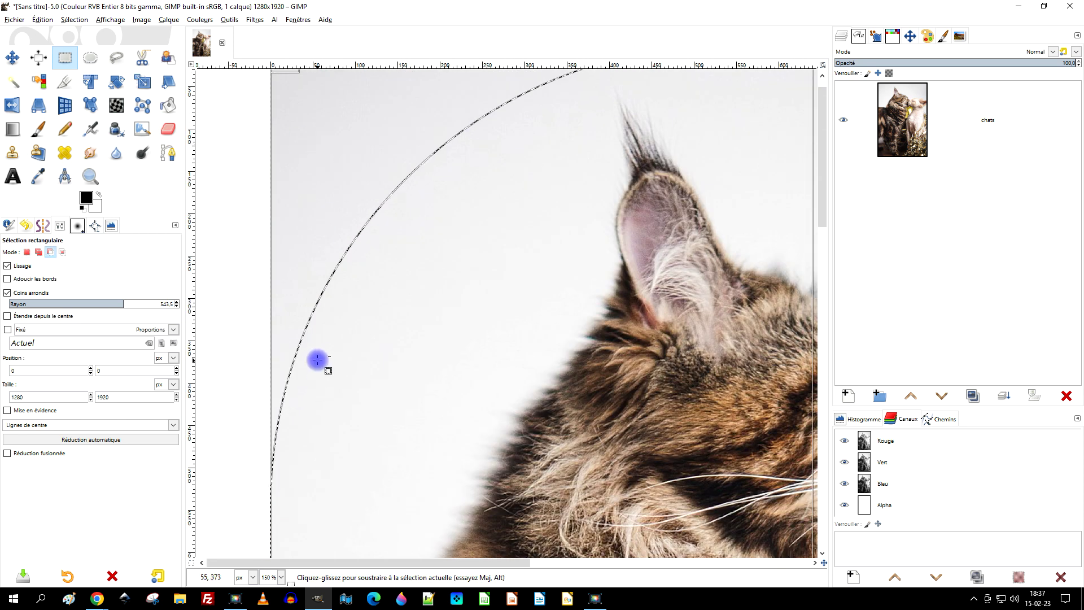
ctrl+scroll(317, 360, down, 2)
ctrl+scroll(254, 232, up, 1)
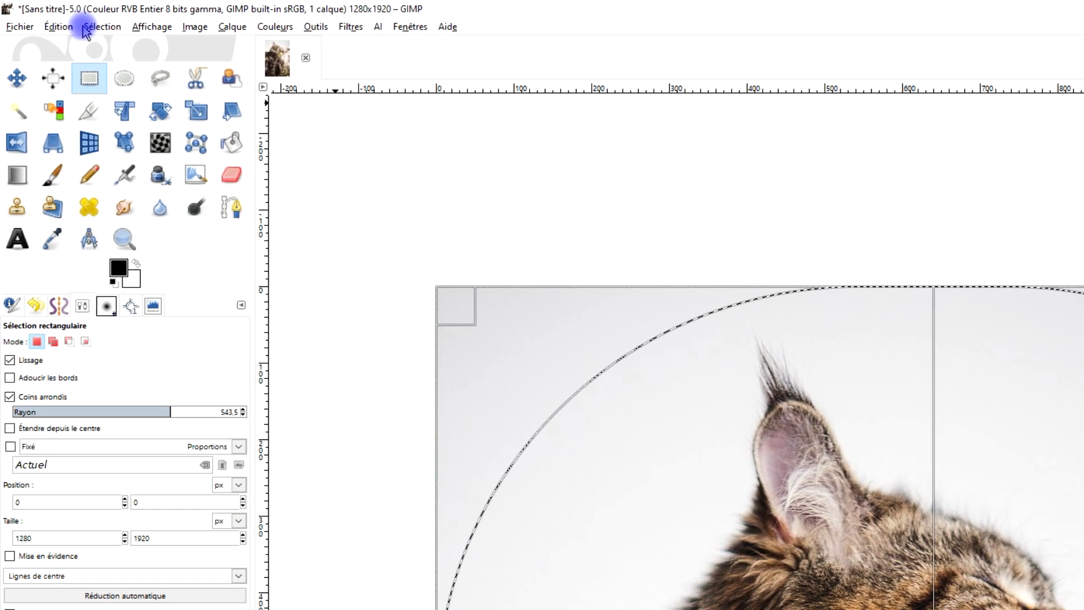
click(70, 20)
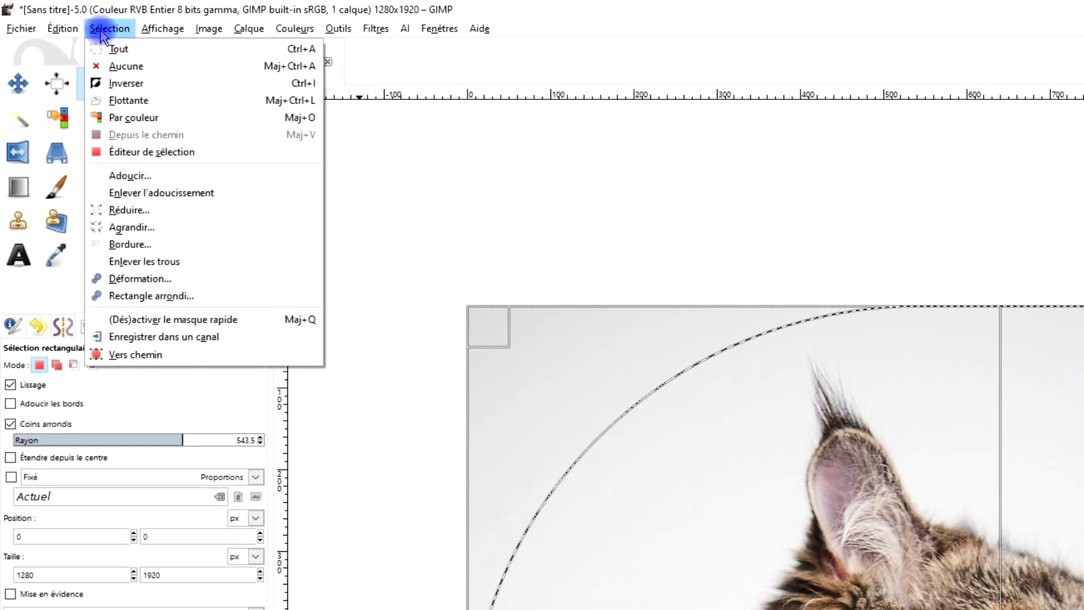
click(125, 83)
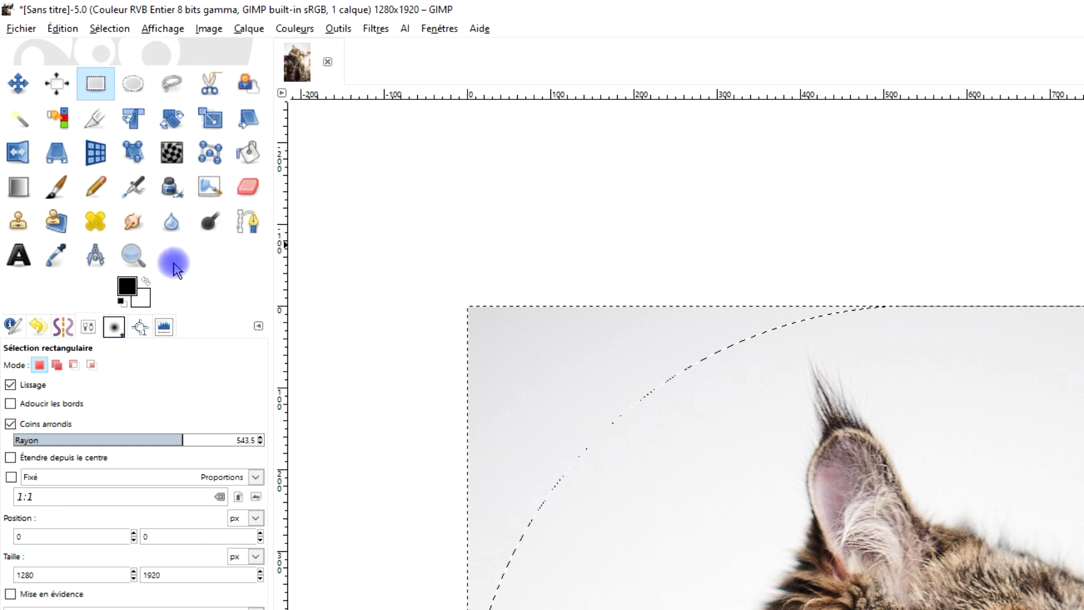
drag(126, 286, 605, 346)
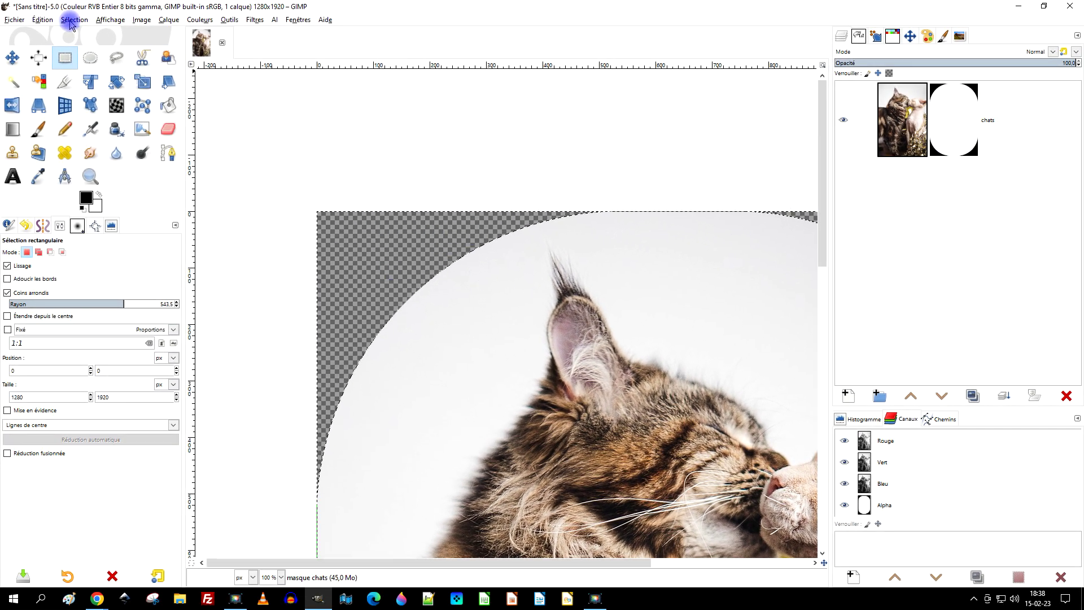
click(44, 21)
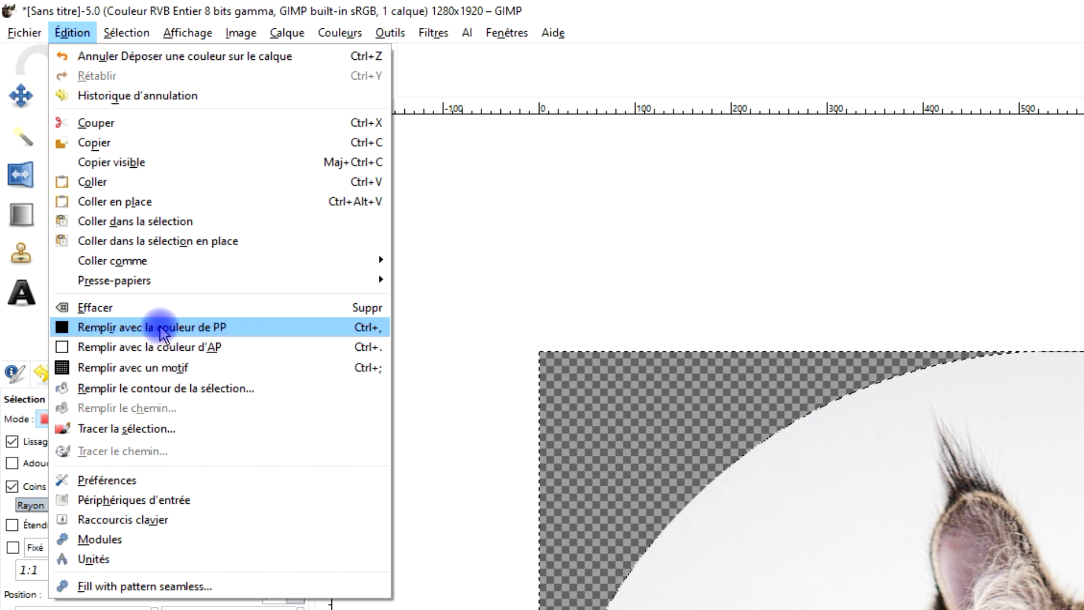
click(630, 19)
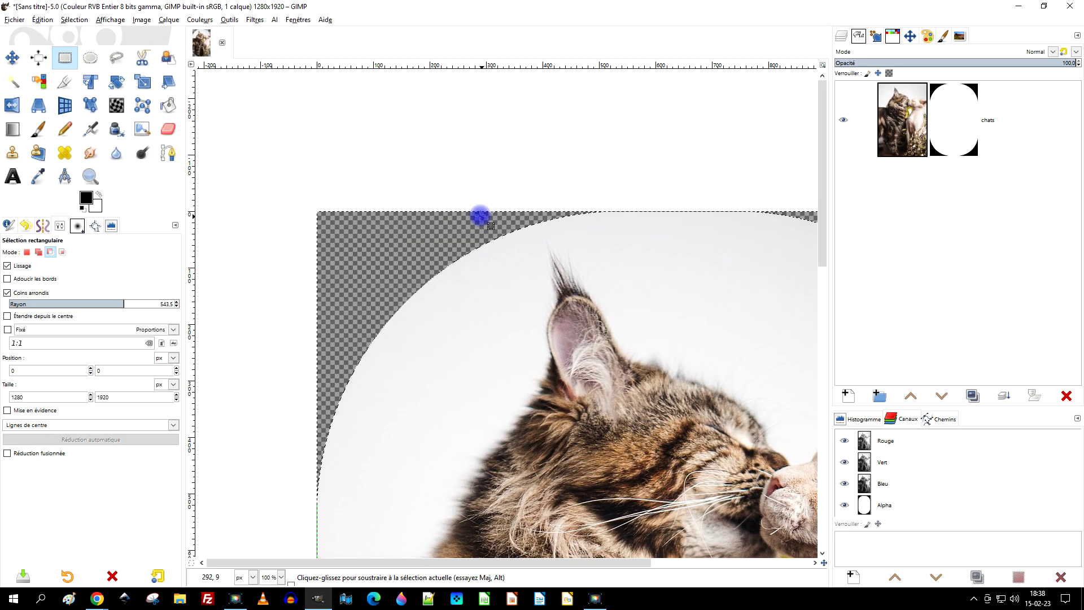
Remove the selection around the masked corners.
scroll(479, 216, down, 1)
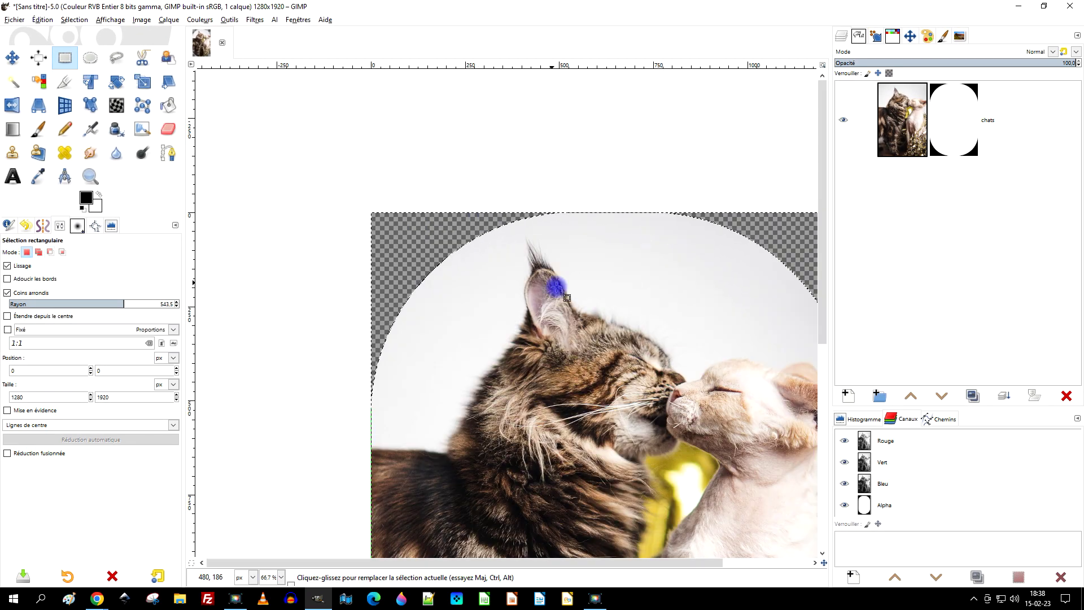
click(74, 19)
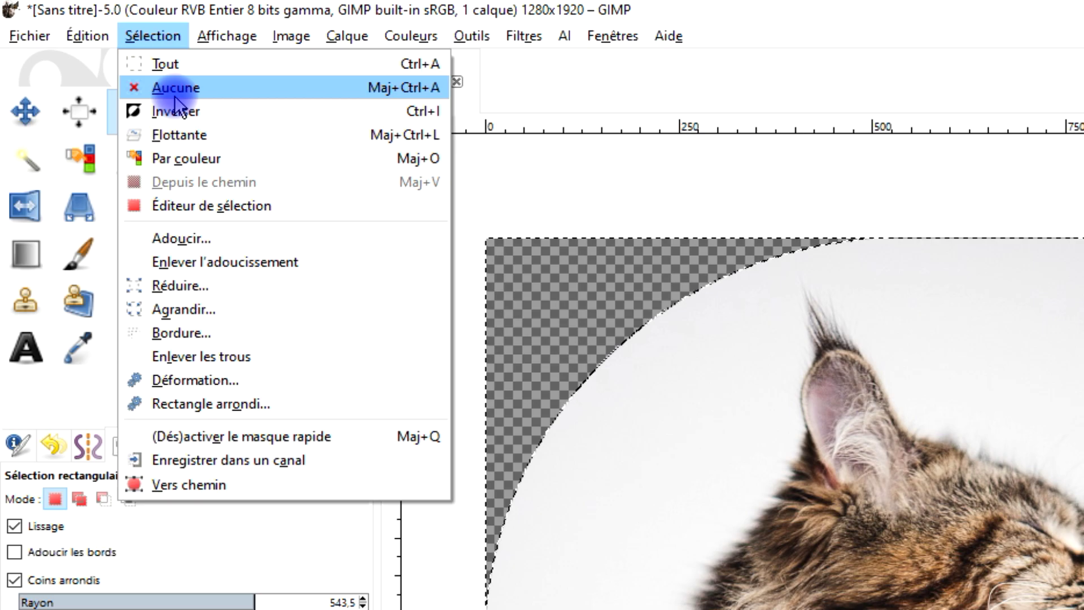
click(175, 88)
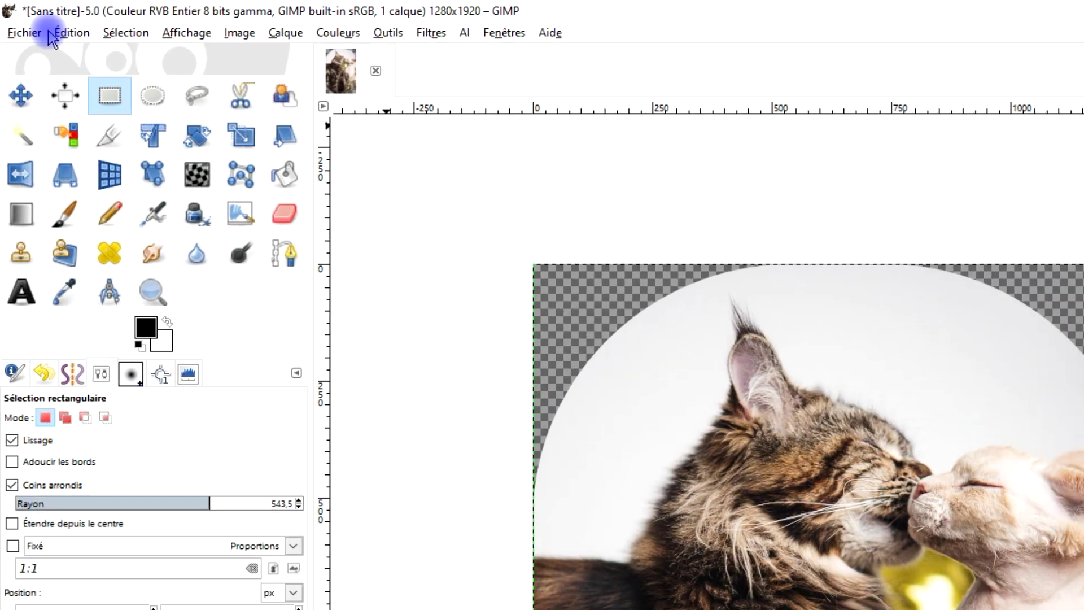
Bring up the export options for the masked photo and cancel without exporting.
click(26, 32)
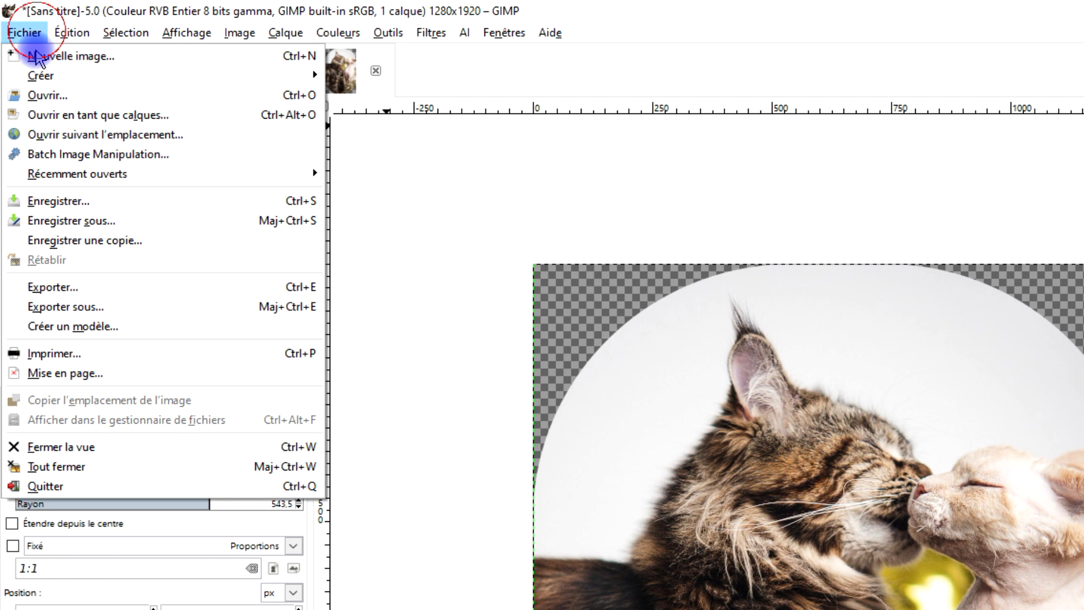
click(83, 307)
double_click(345, 110)
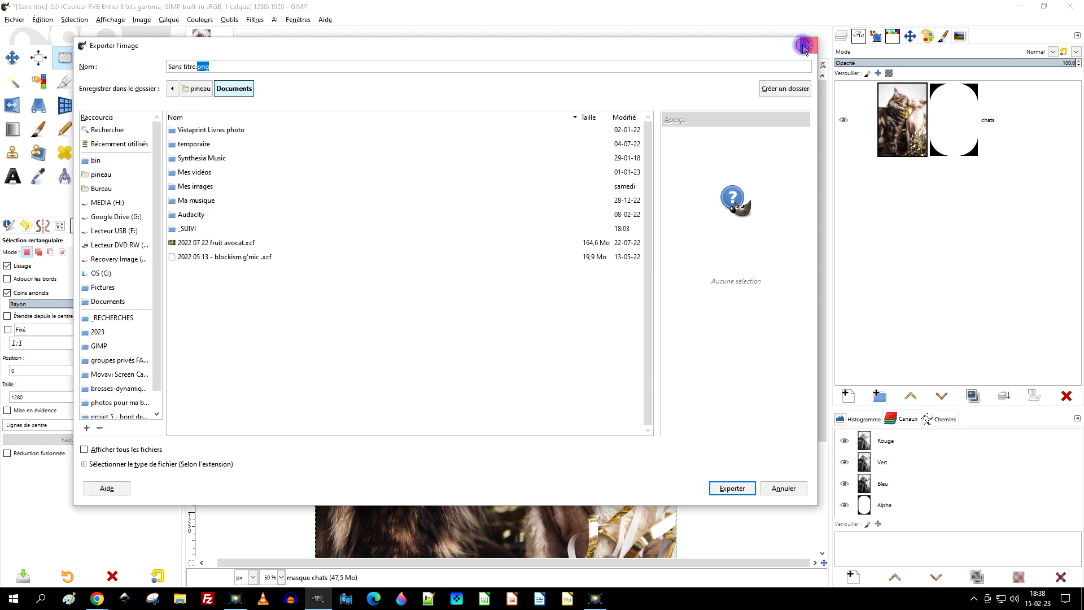
key(Escape)
Undo the black fill on the layer mask and clear the restored selection, keeping the white mask.
scroll(661, 185, down, 3)
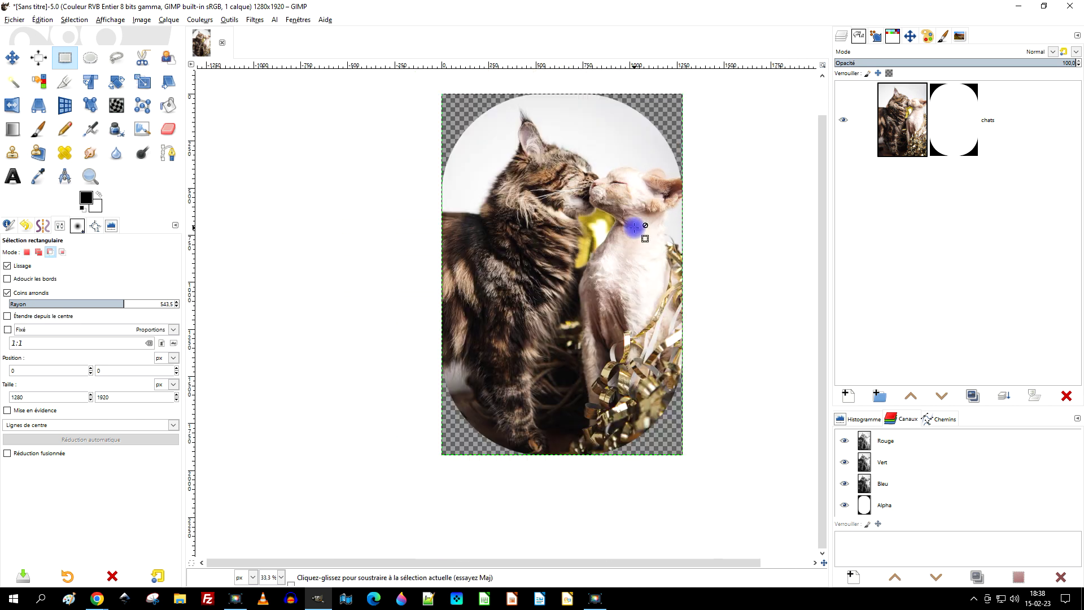
key(ctrl+z)
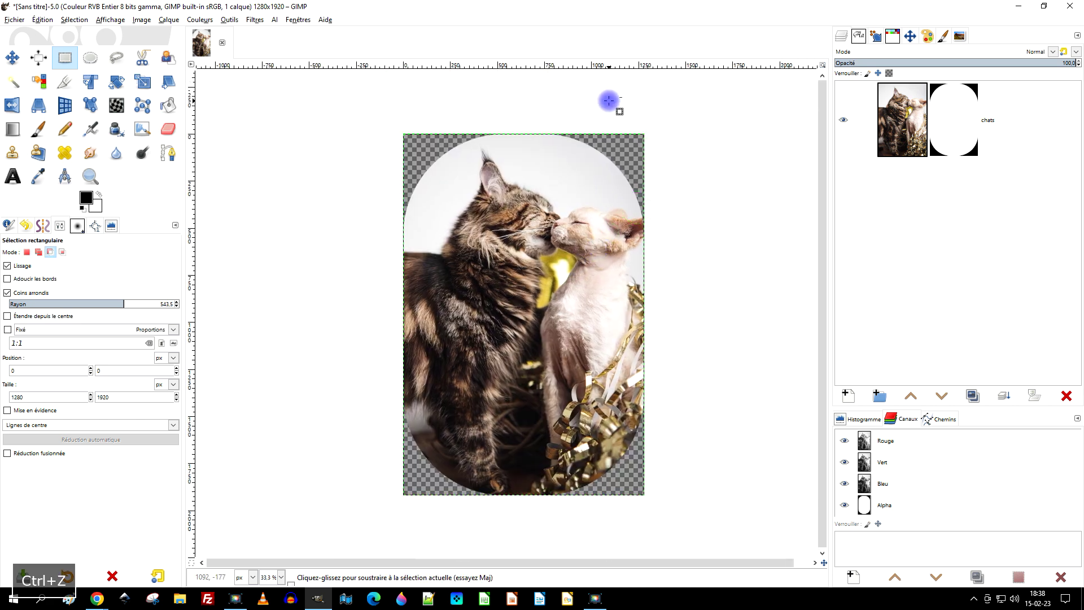
click(695, 147)
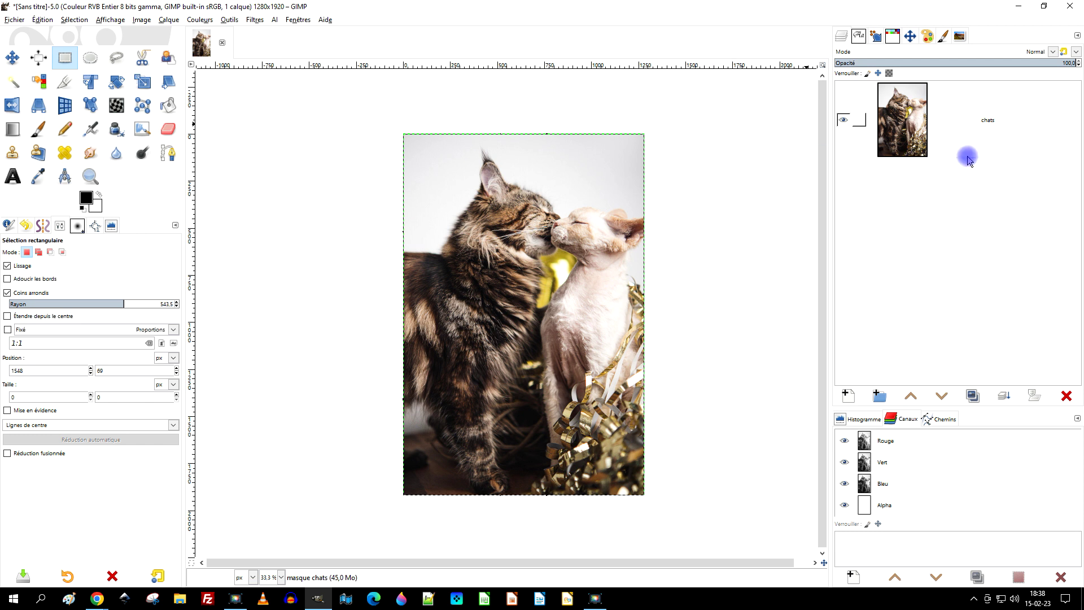
right_click(959, 119)
click(726, 155)
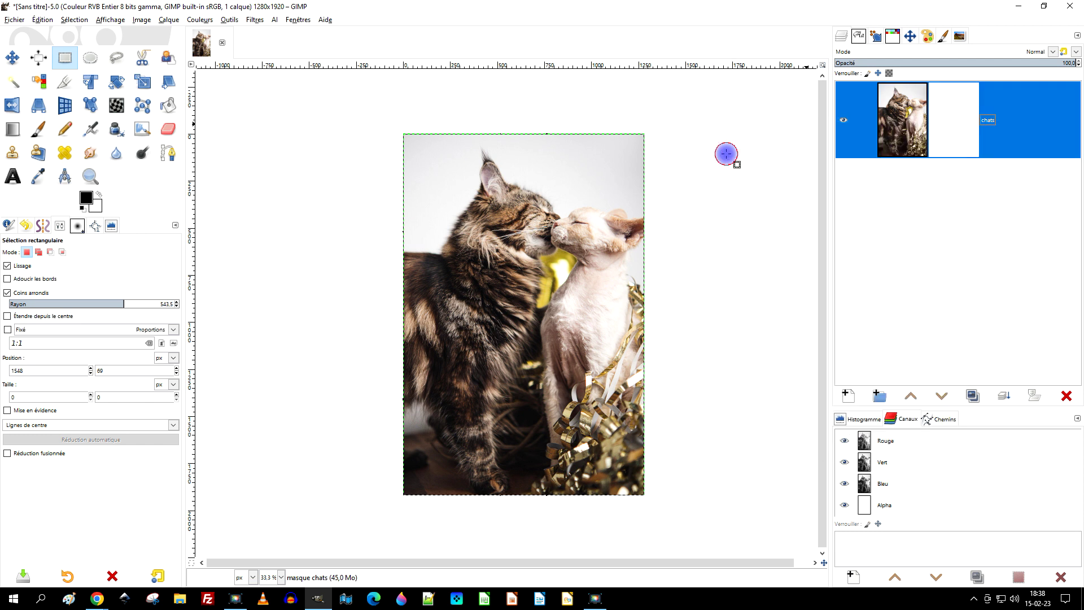
Undo the remaining mask edits until the layer mask is gone from the chats layer.
key(ctrl+z)
key(ctrl+z)
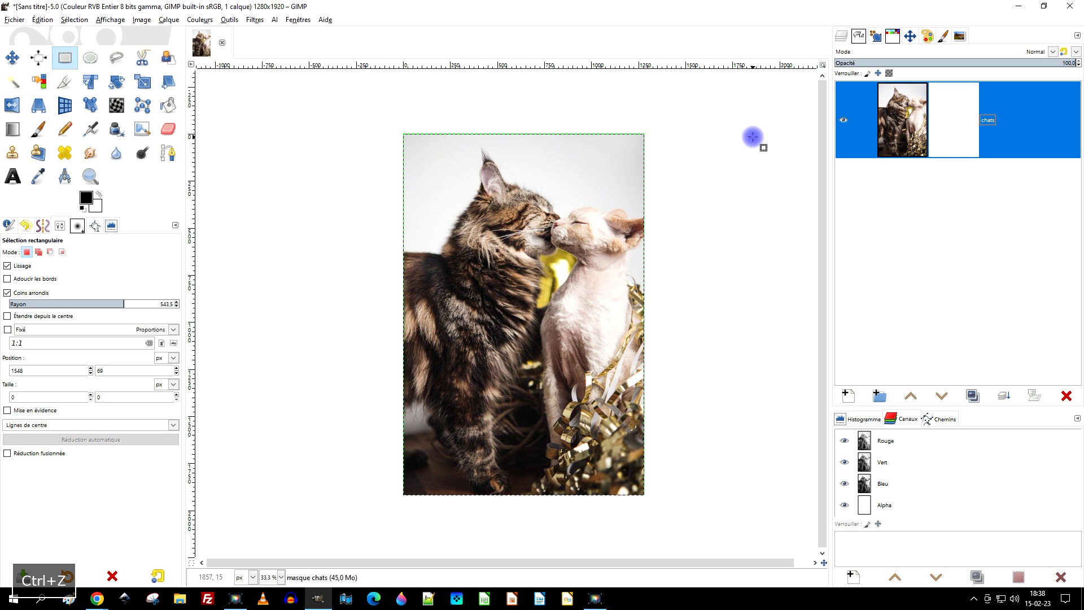
key(ctrl+z)
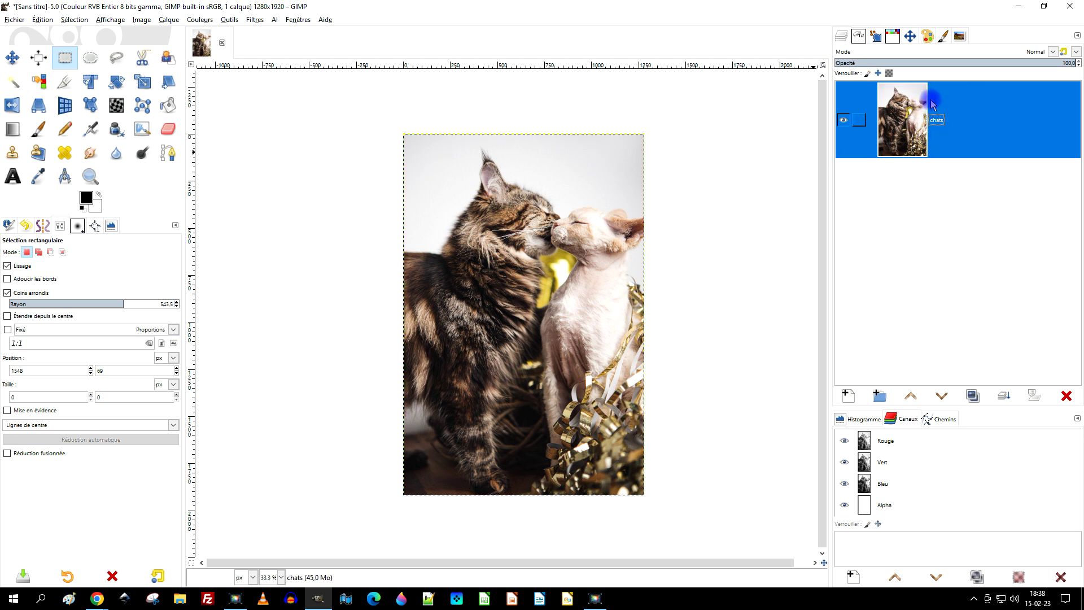
Create a layer group and move the chats layer into it.
click(878, 396)
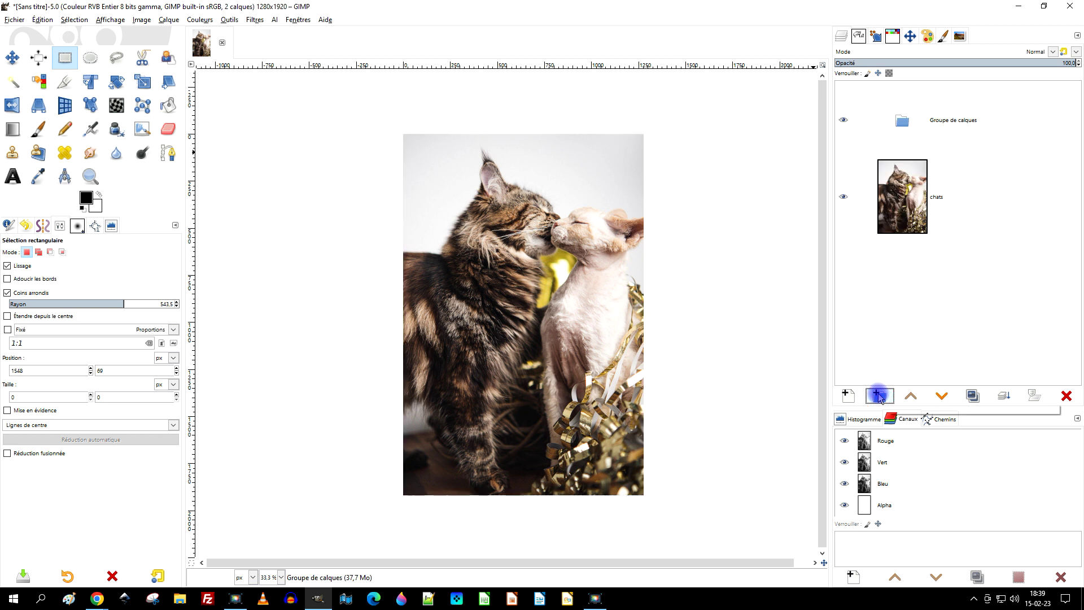
drag(911, 187, 987, 109)
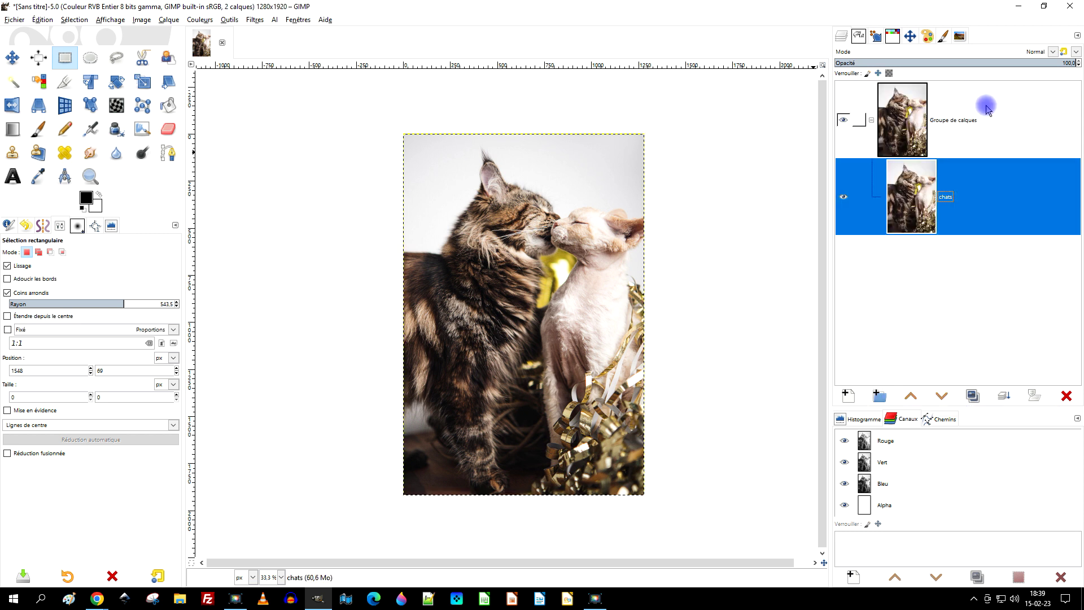
click(926, 224)
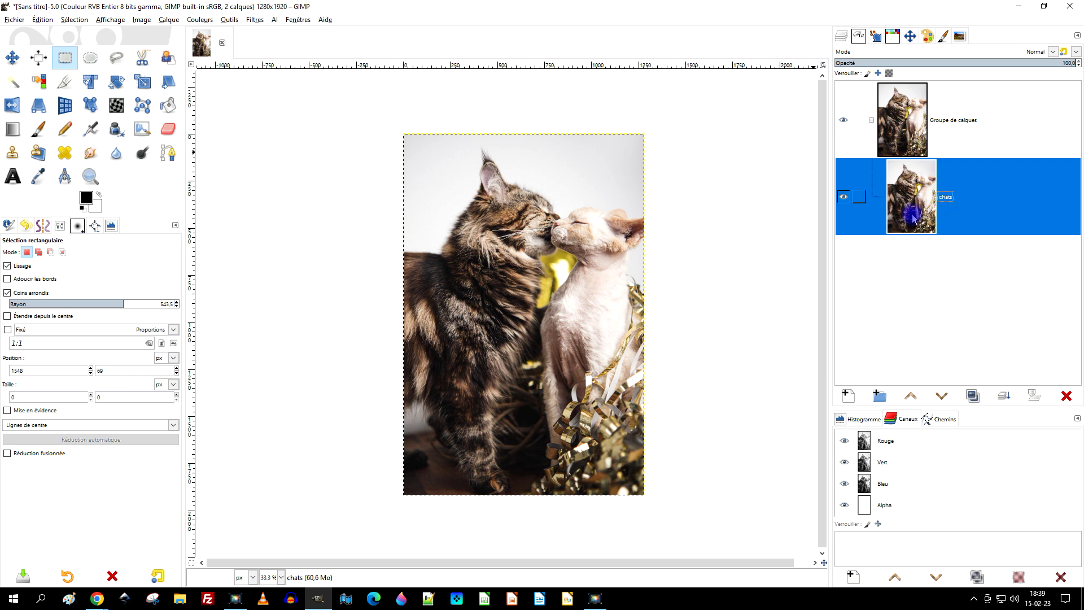
Add a layer named forme with Auto composite mode and Transparence fill, and move it below the chats layer in the group.
click(847, 397)
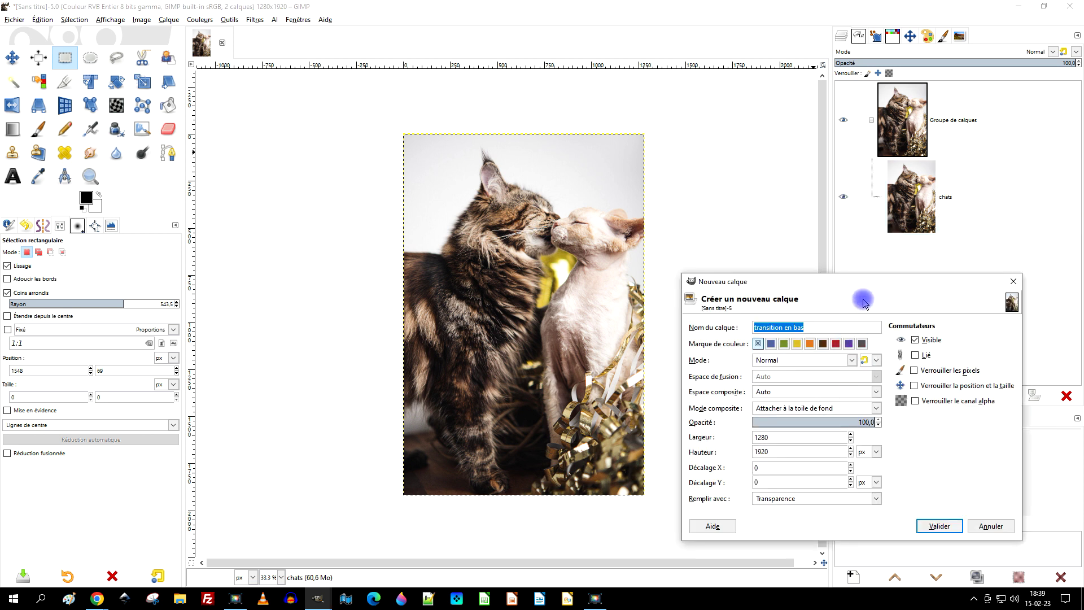
text(forme)
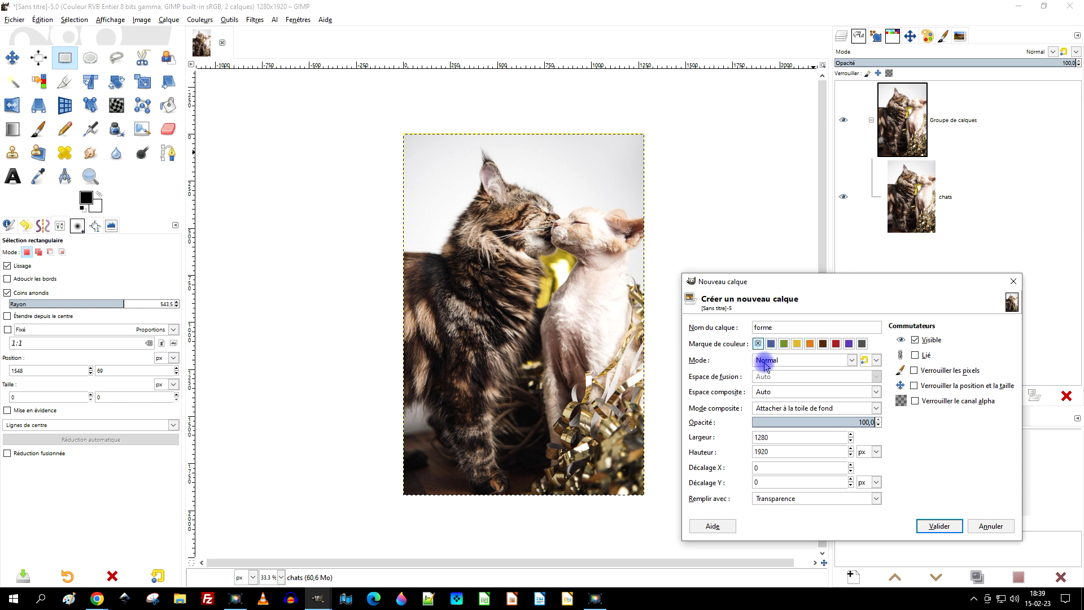
click(769, 409)
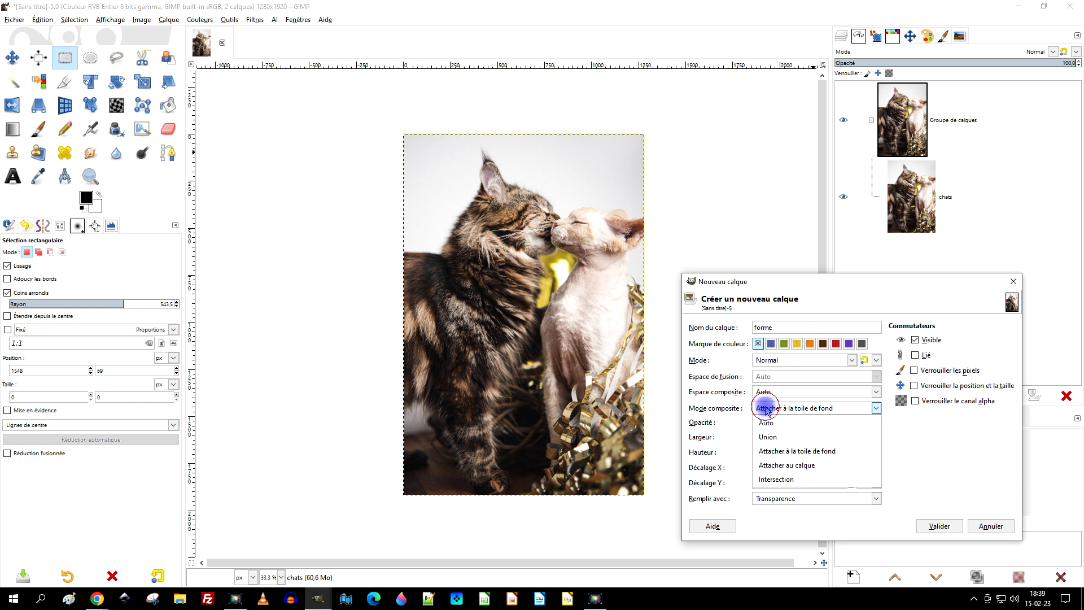
click(778, 424)
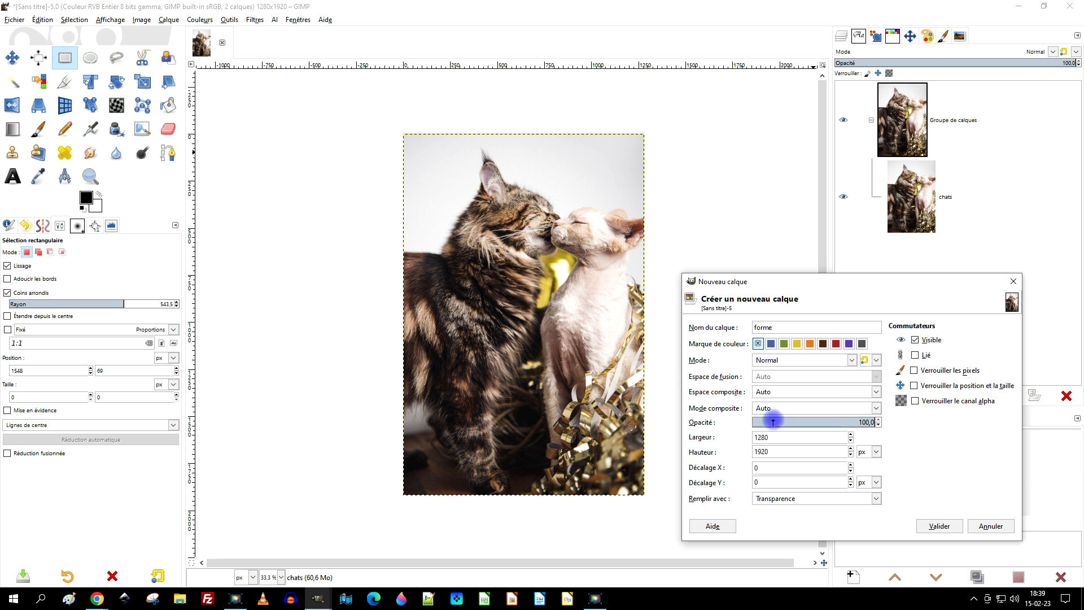
click(779, 501)
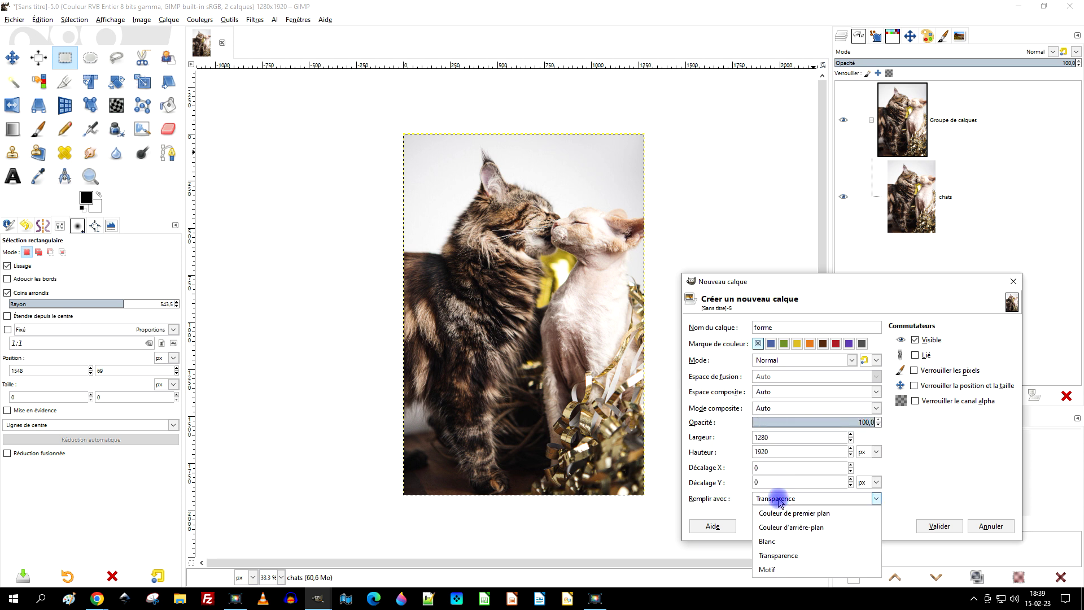
click(782, 558)
click(940, 526)
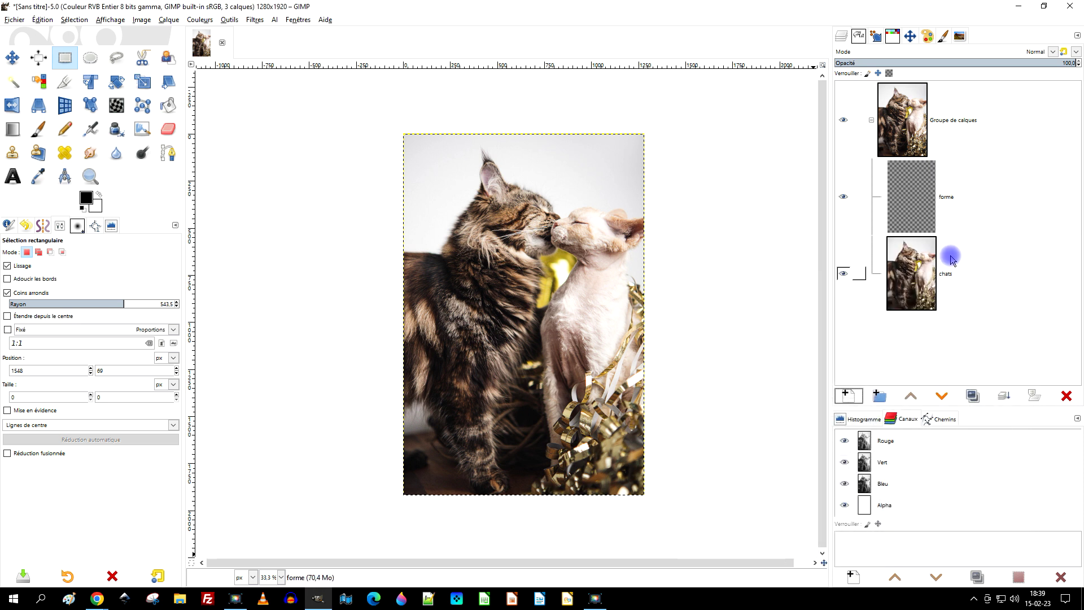
click(943, 397)
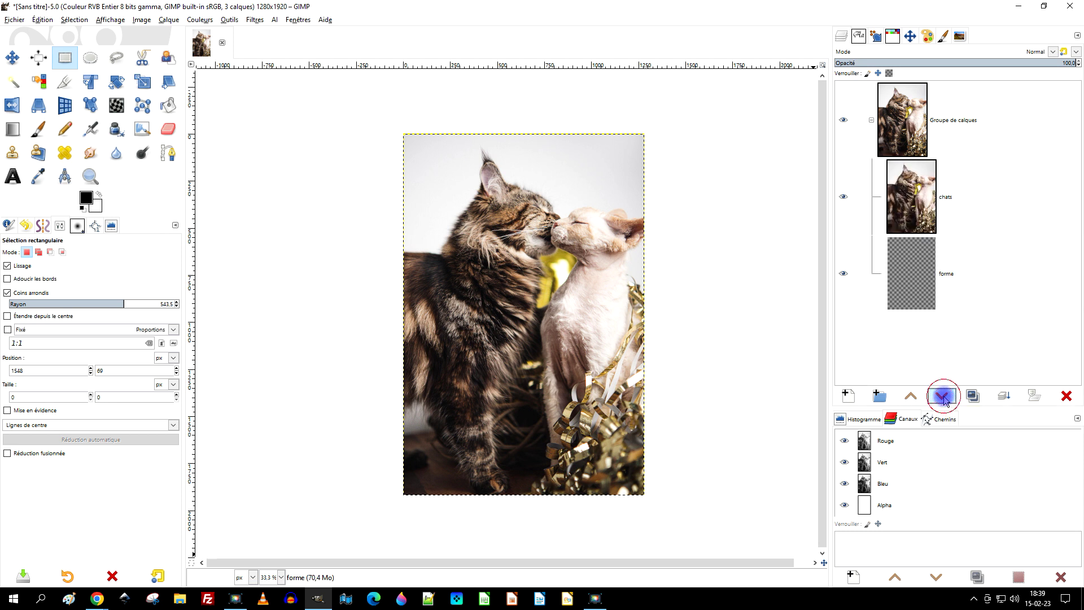
Set the chats layer's composite mode to Réduire à la toile de fond.
drag(922, 268, 916, 201)
right_click(915, 194)
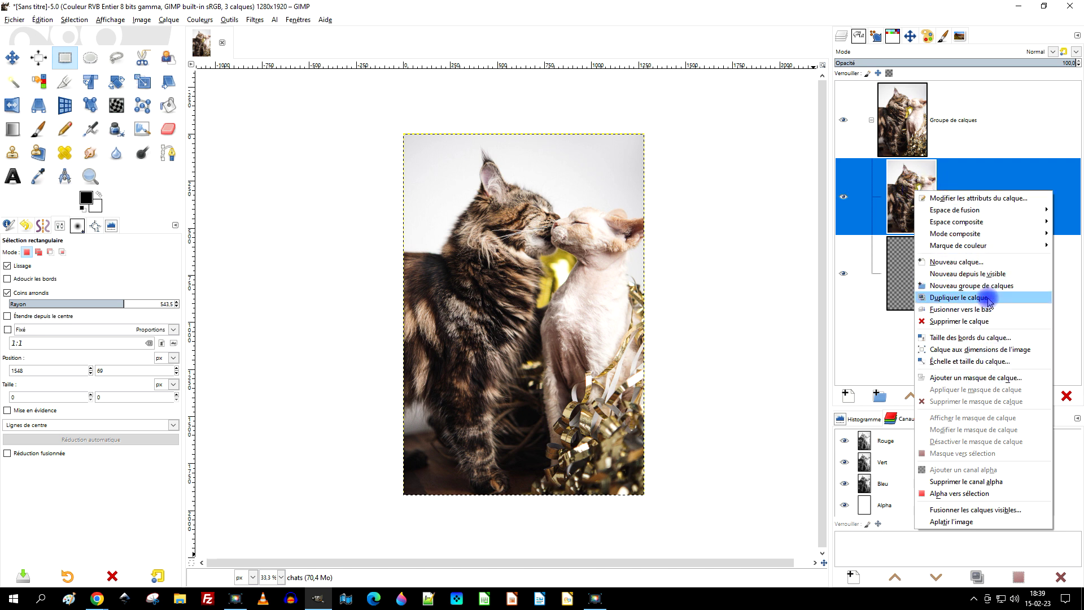
mouse_move(990, 238)
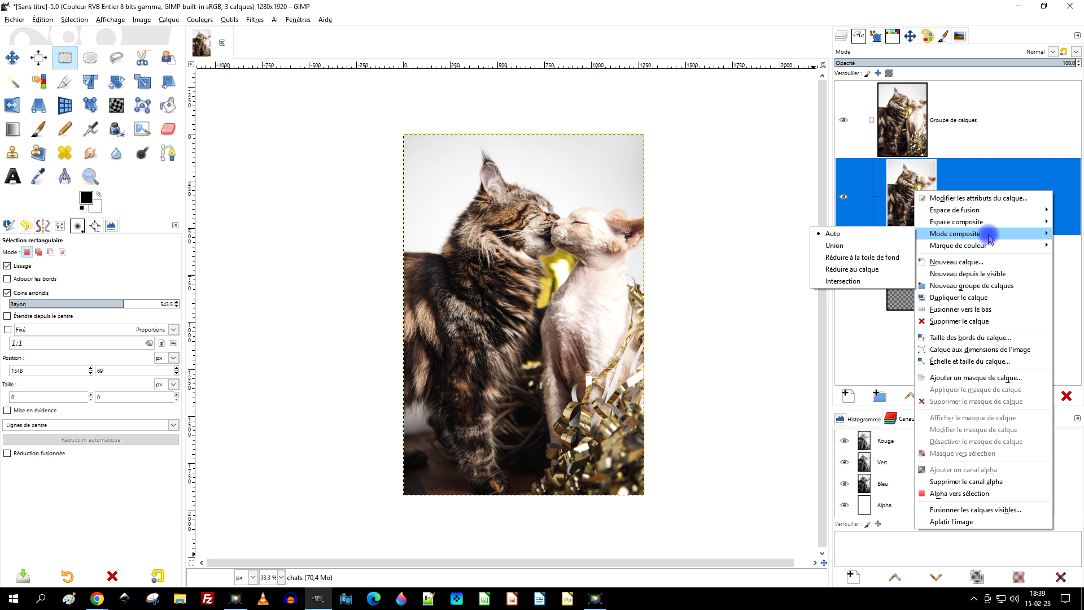
click(879, 258)
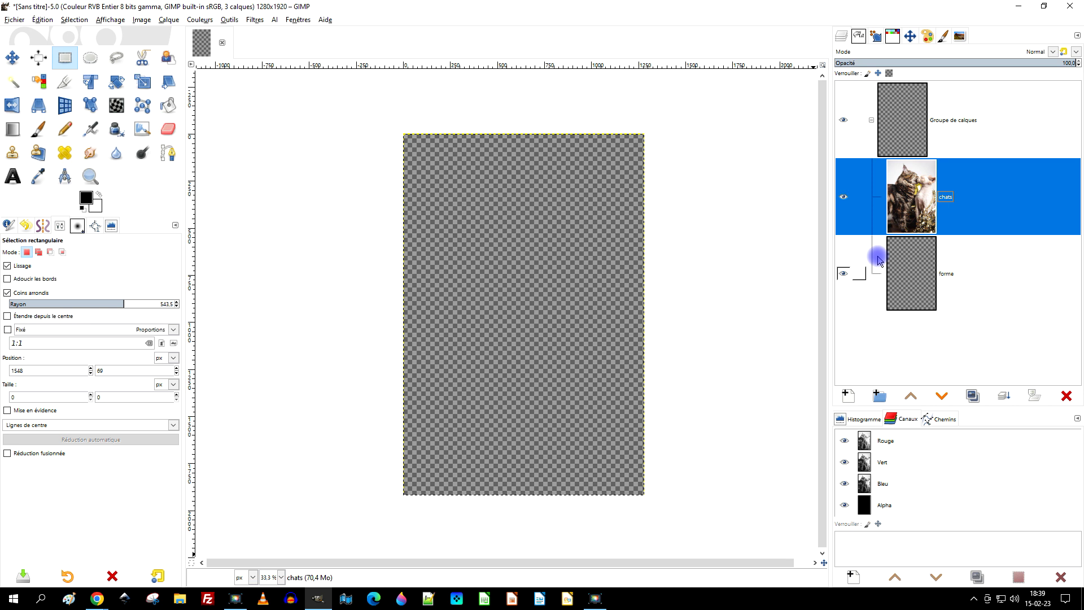
On the forme layer, select the whole 1280 × 1920 px canvas with rounded corners of radius 81.9.
click(920, 262)
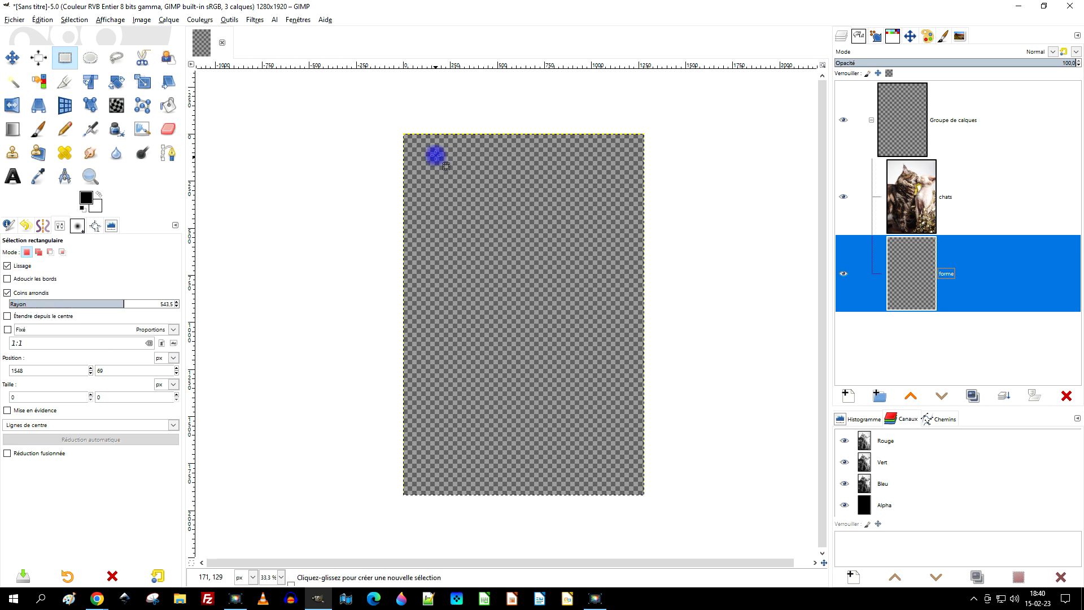
drag(404, 133, 647, 493)
mouse_move(633, 306)
mouse_down()
mouse_move(616, 308)
mouse_move(630, 309)
mouse_up()
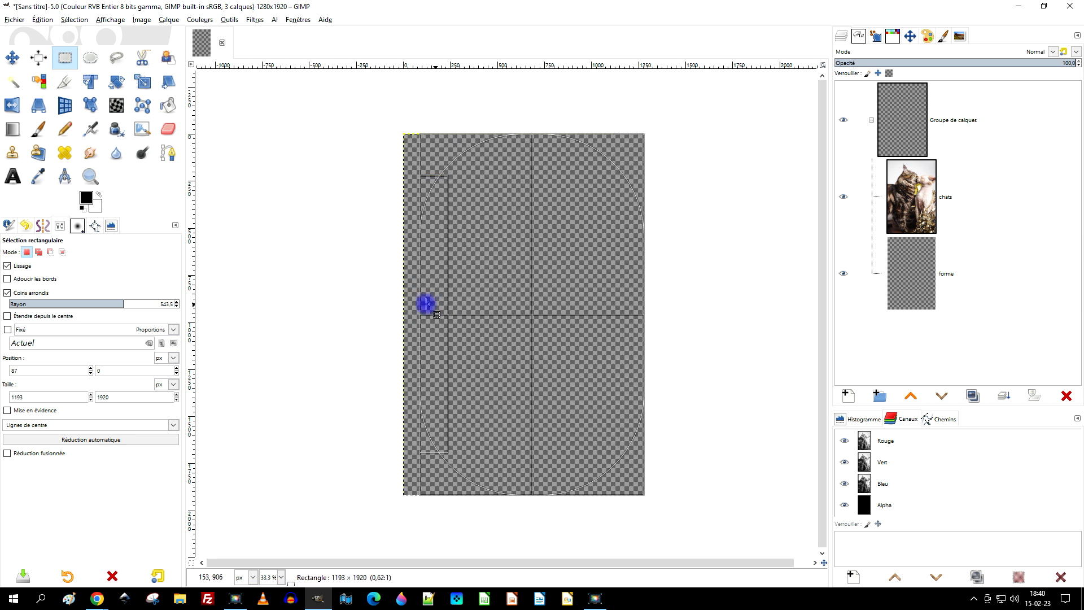
drag(415, 305, 417, 300)
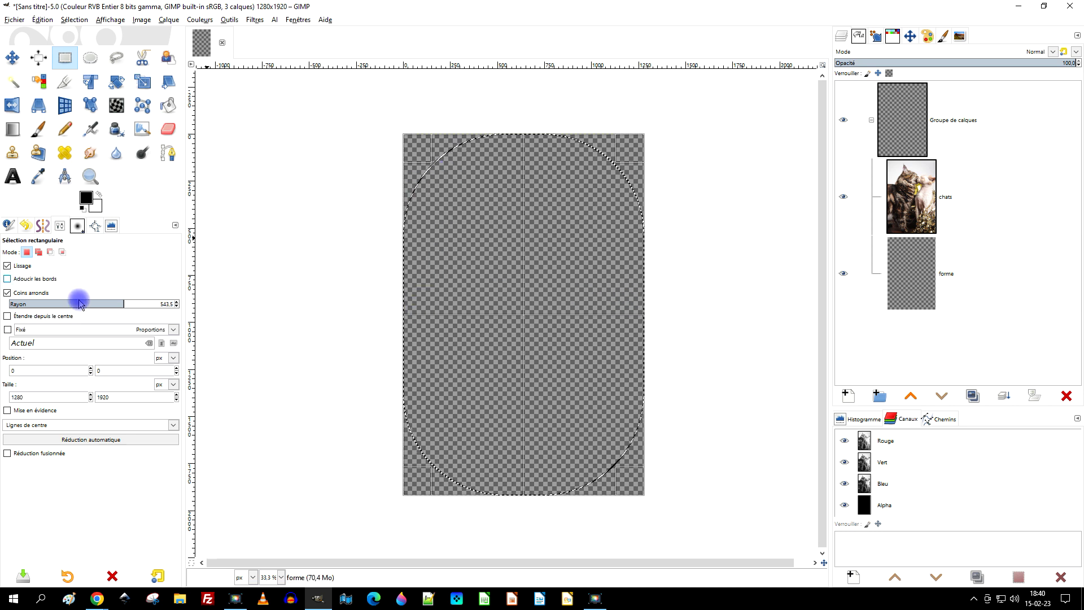
click(47, 303)
scroll(446, 141, up, 2)
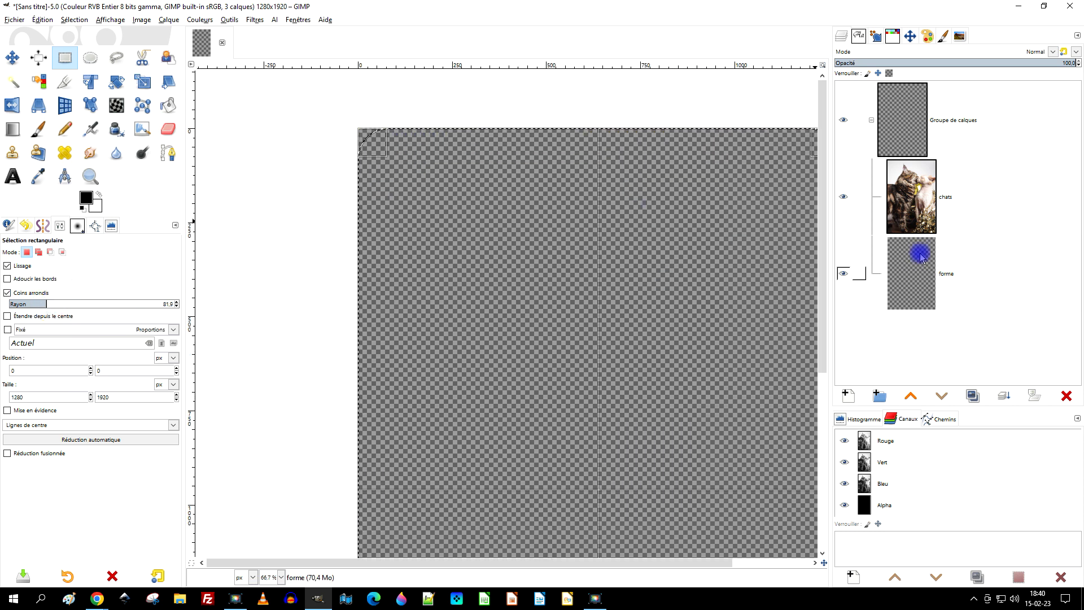
Fill the rounded selection on the forme layer with the black foreground colour and check the corner.
click(898, 280)
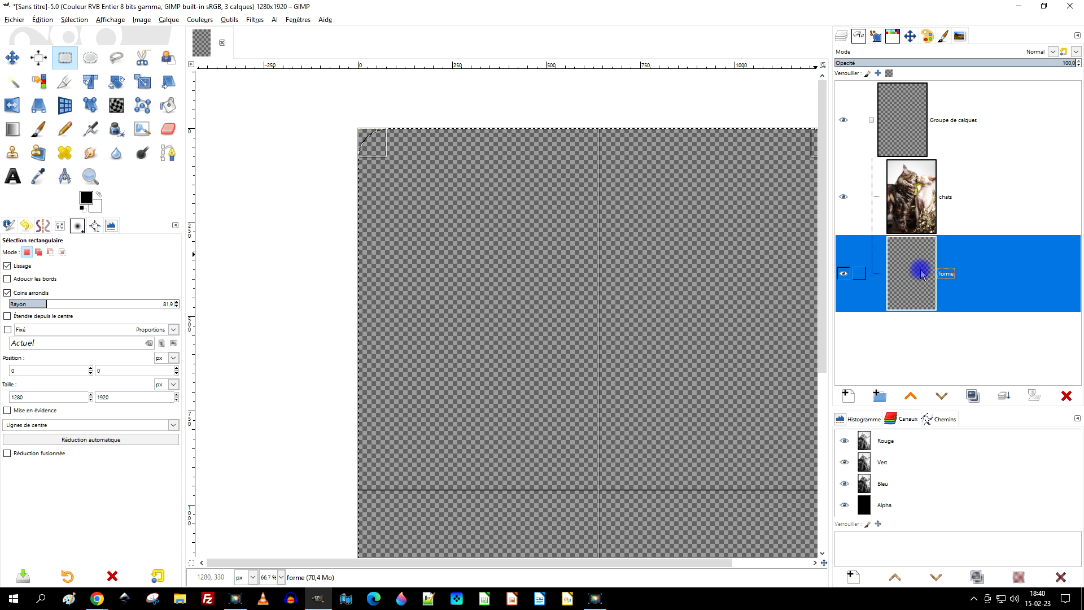
drag(86, 197, 630, 169)
ctrl+scroll(630, 168, down, 2)
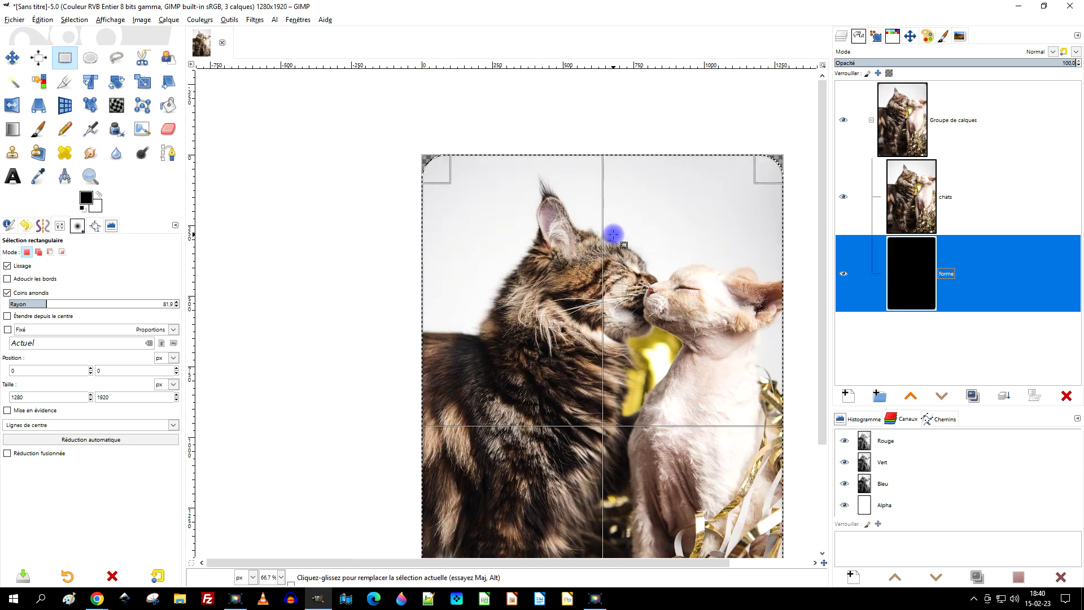
ctrl+scroll(621, 175, up, 2)
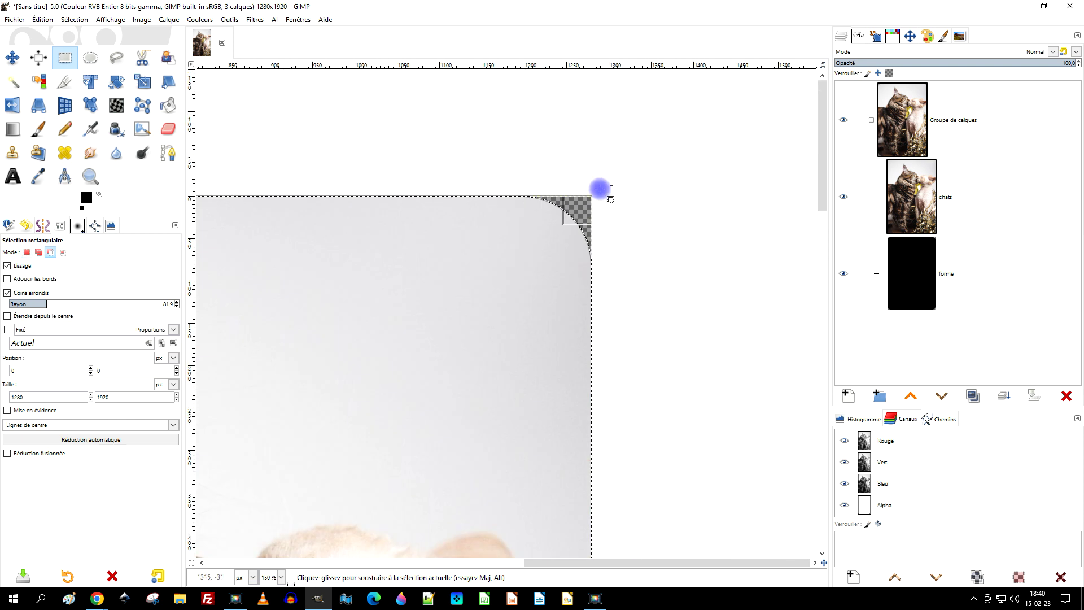
ctrl+scroll(598, 235, down, 2)
scroll(515, 259, down, 1)
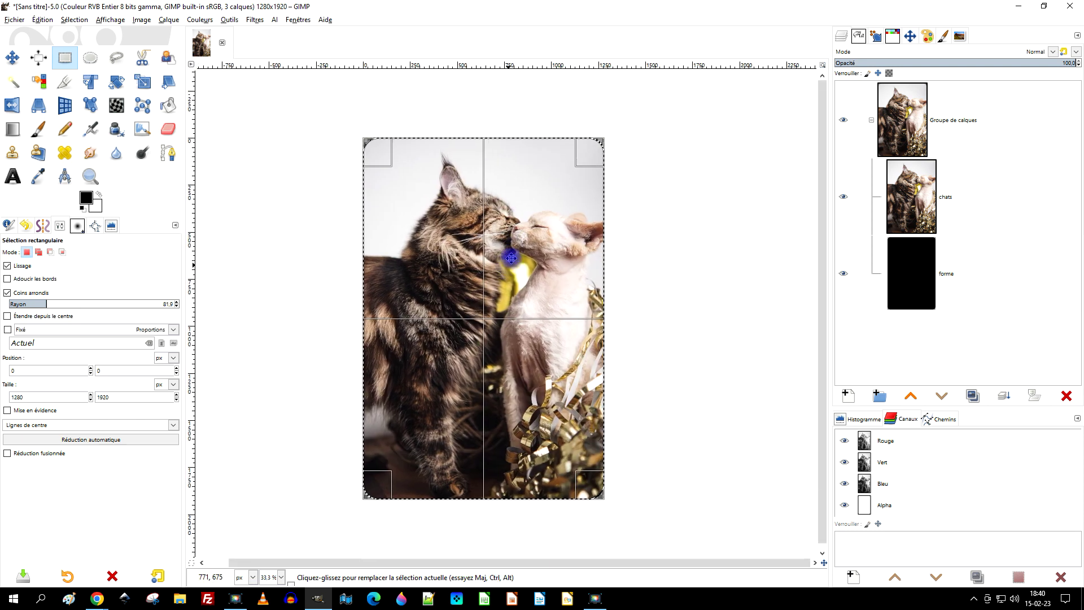
Remove the selection and inspect the photo's rounded corners up close.
click(74, 19)
click(74, 46)
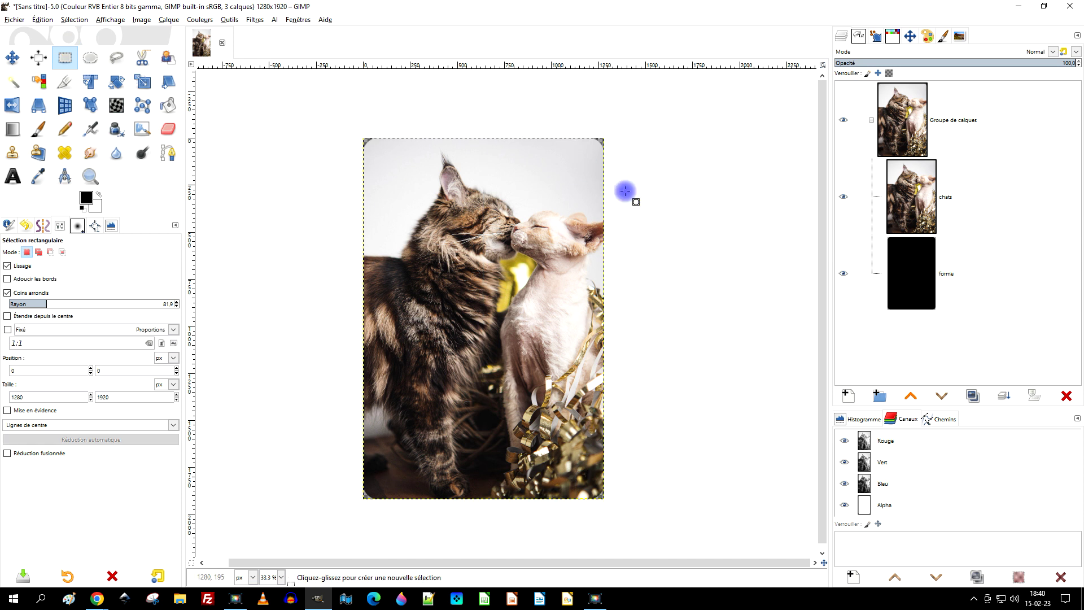
ctrl+scroll(397, 110, up, 1)
ctrl+scroll(356, 127, up, 3)
ctrl+scroll(388, 195, down, 3)
ctrl+scroll(387, 196, down, 1)
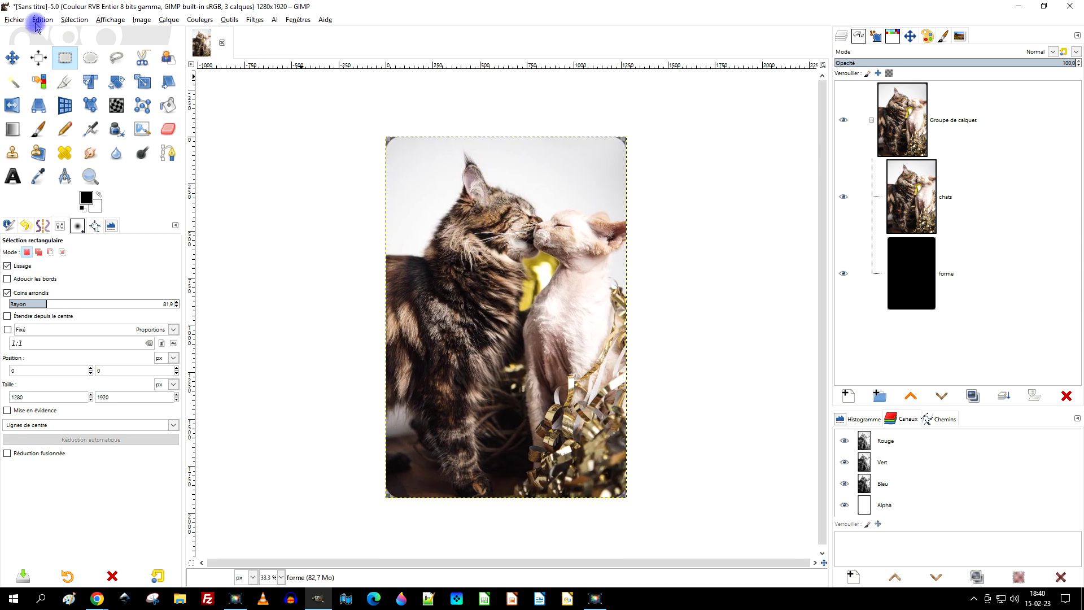
click(14, 19)
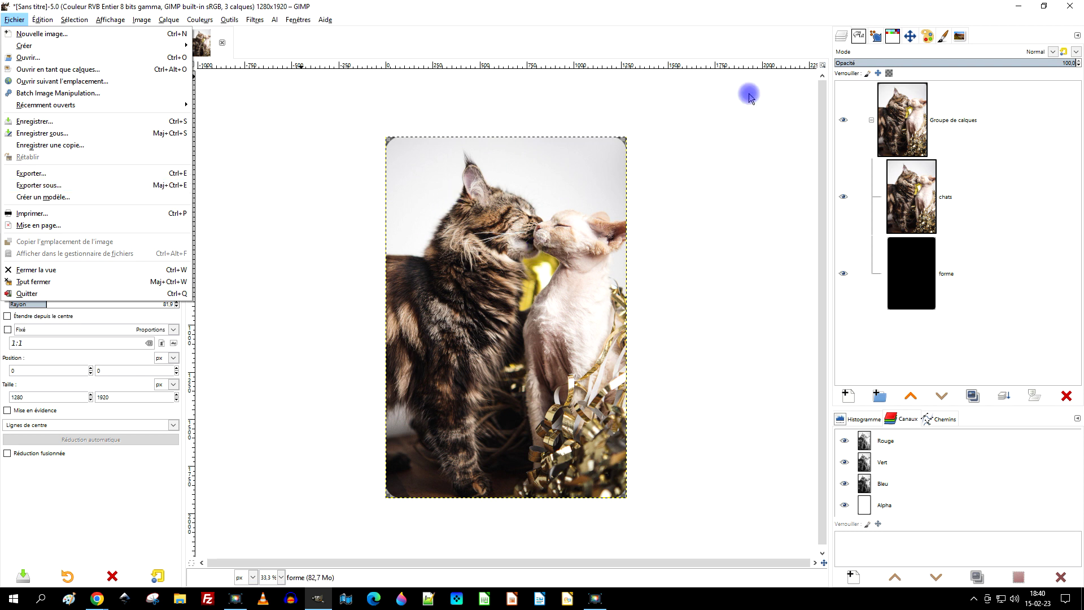
click(980, 285)
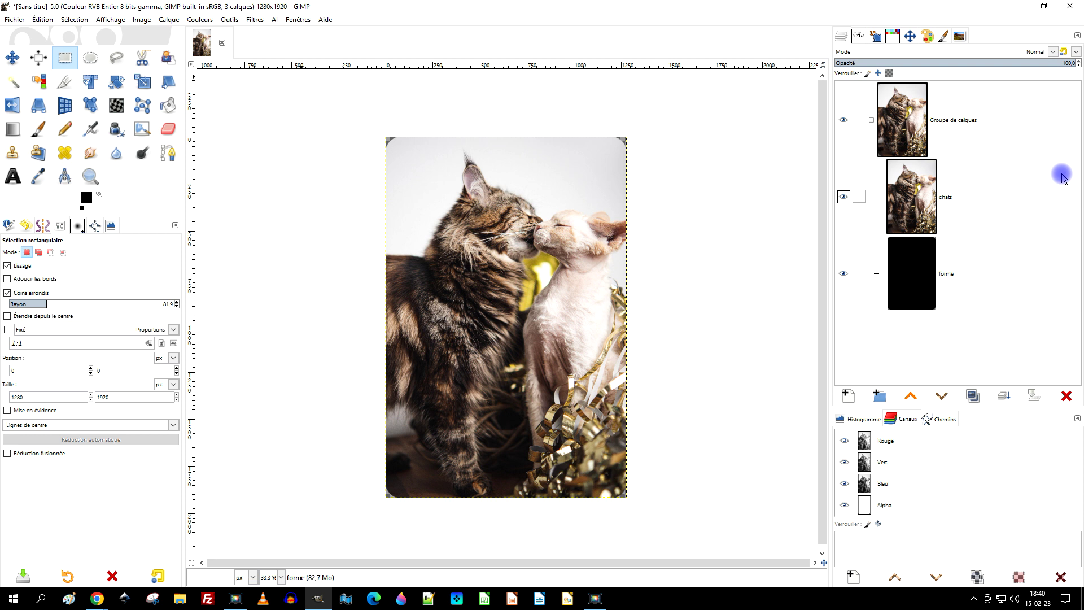
click(921, 275)
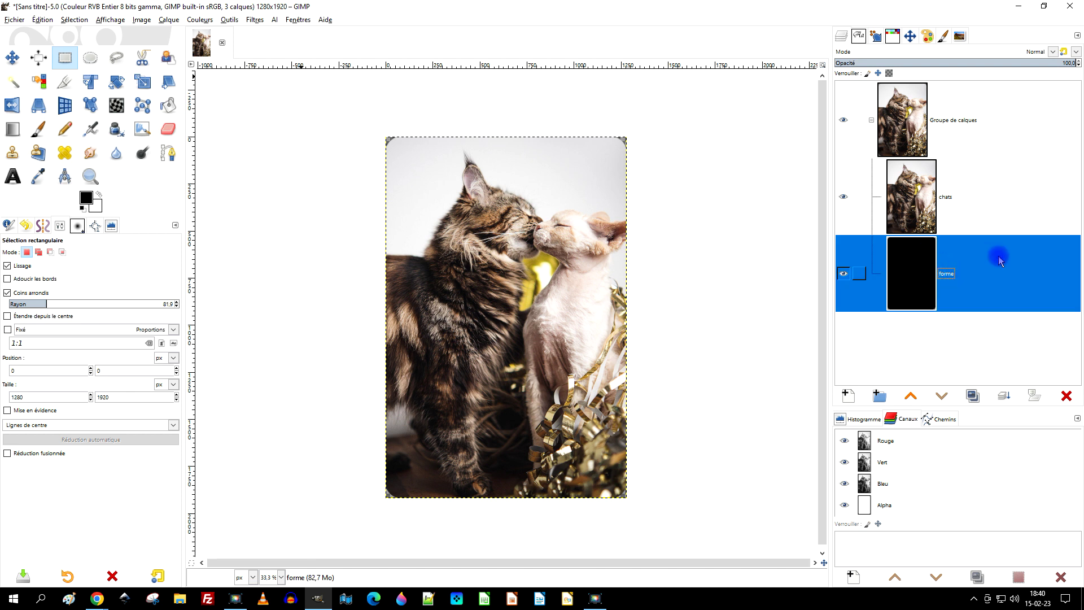
right_click(914, 195)
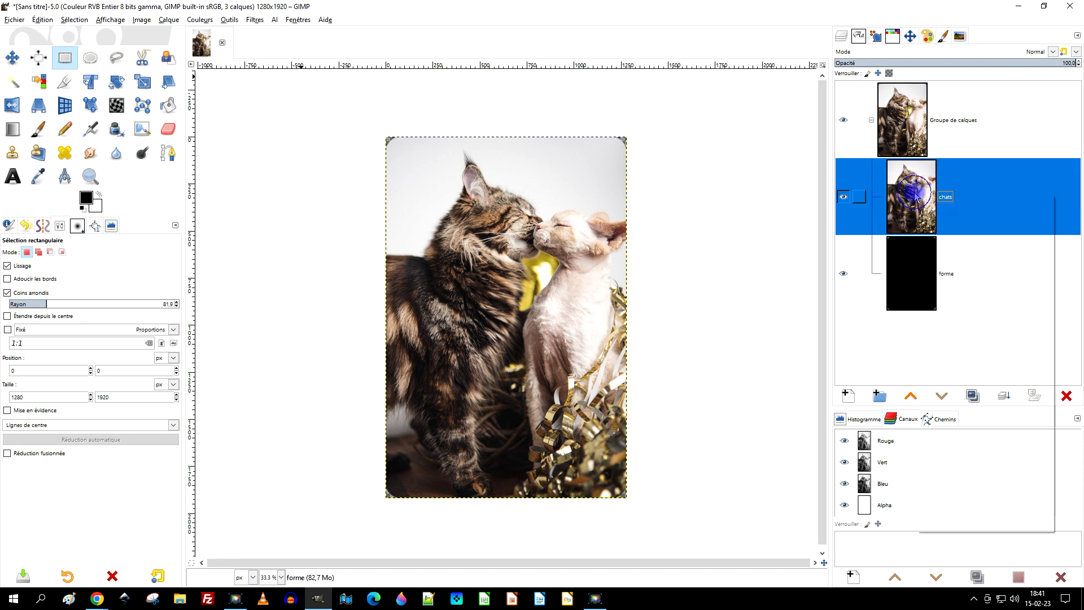
click(899, 175)
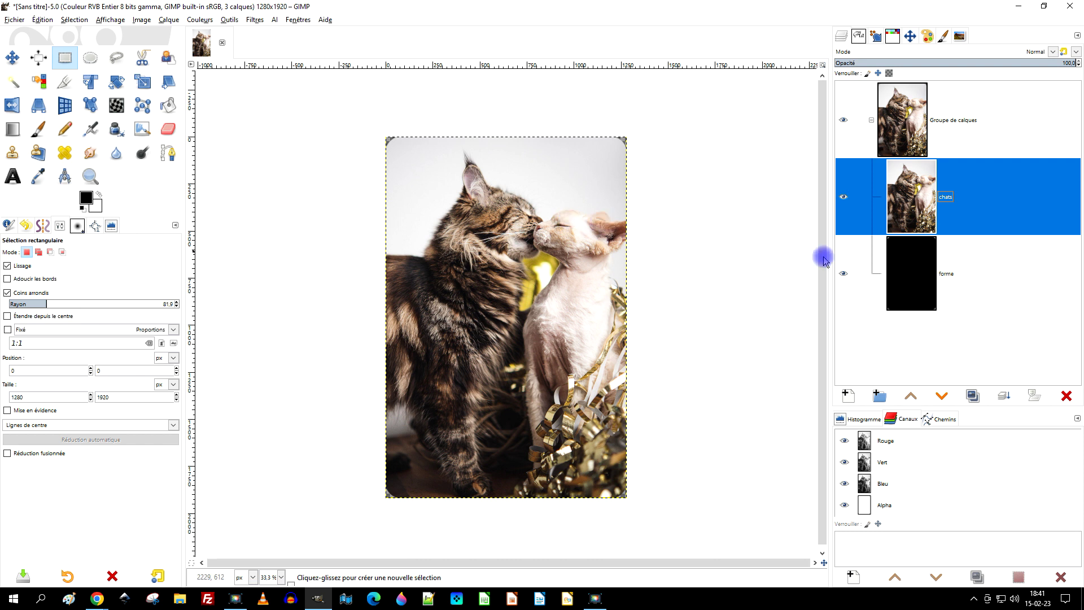
Clear the forme layer and draw a rounded rectangular selection about 692 × 812 px around the middle of the canvas.
click(923, 271)
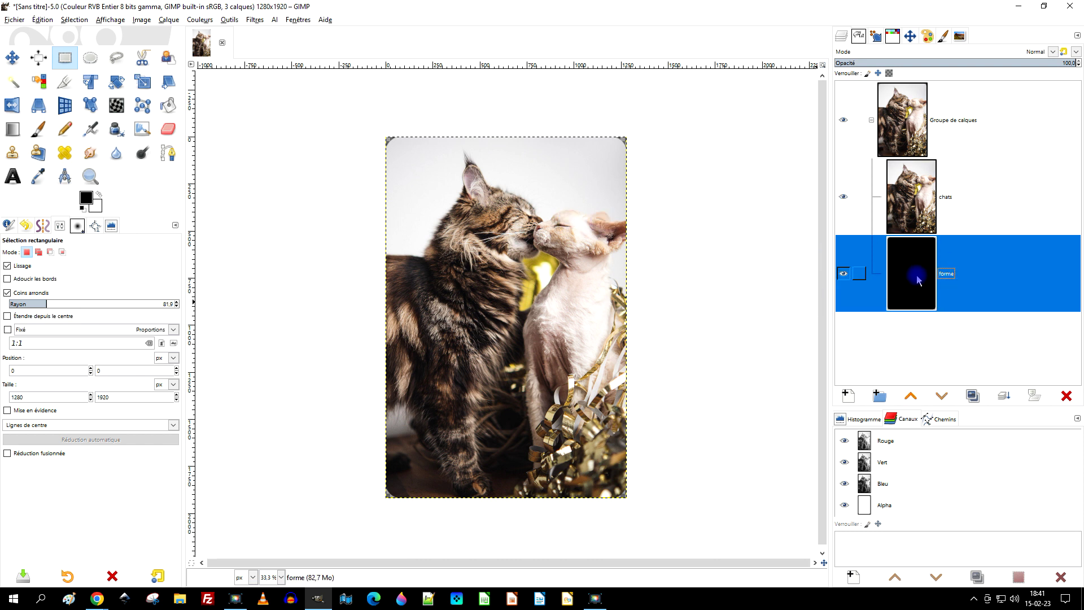
key(Delete)
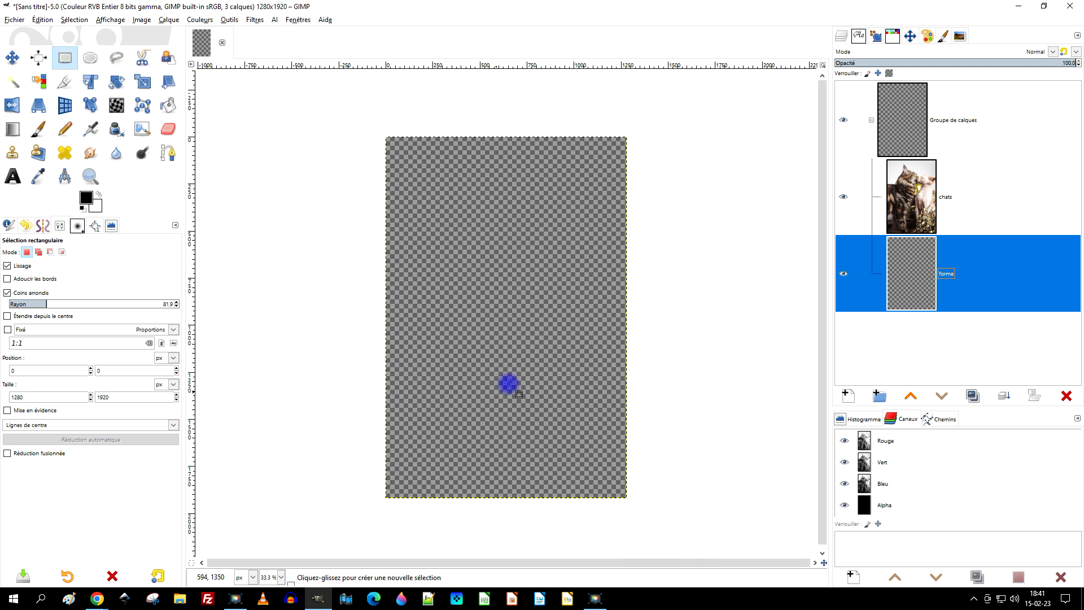
scroll(525, 358, up, 1)
drag(408, 193, 603, 421)
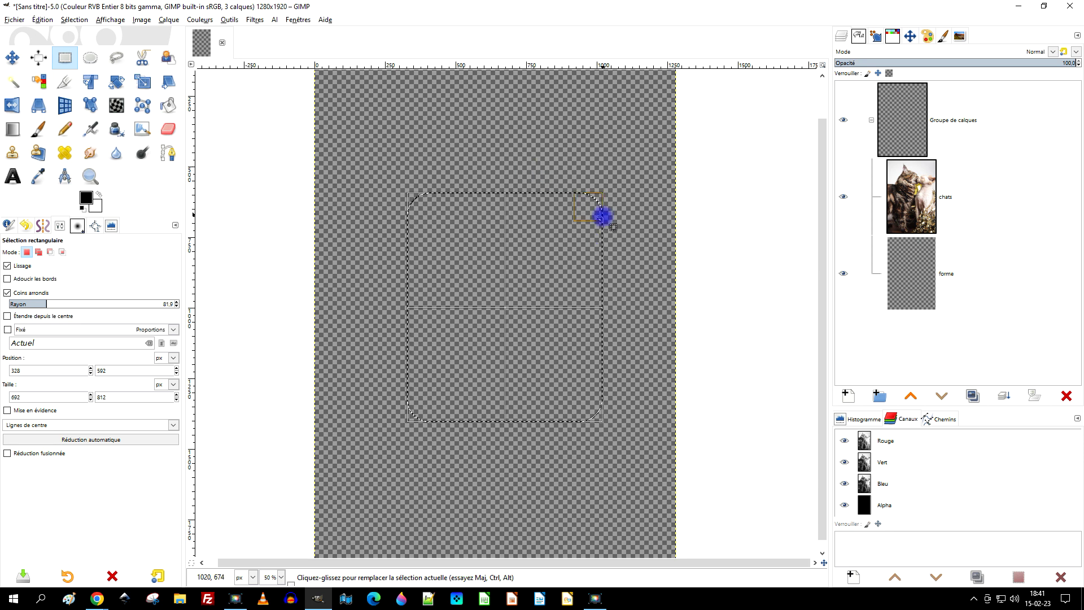
Add a new 1280 × 1920 px layer named fond, filled with white.
click(917, 119)
click(794, 474)
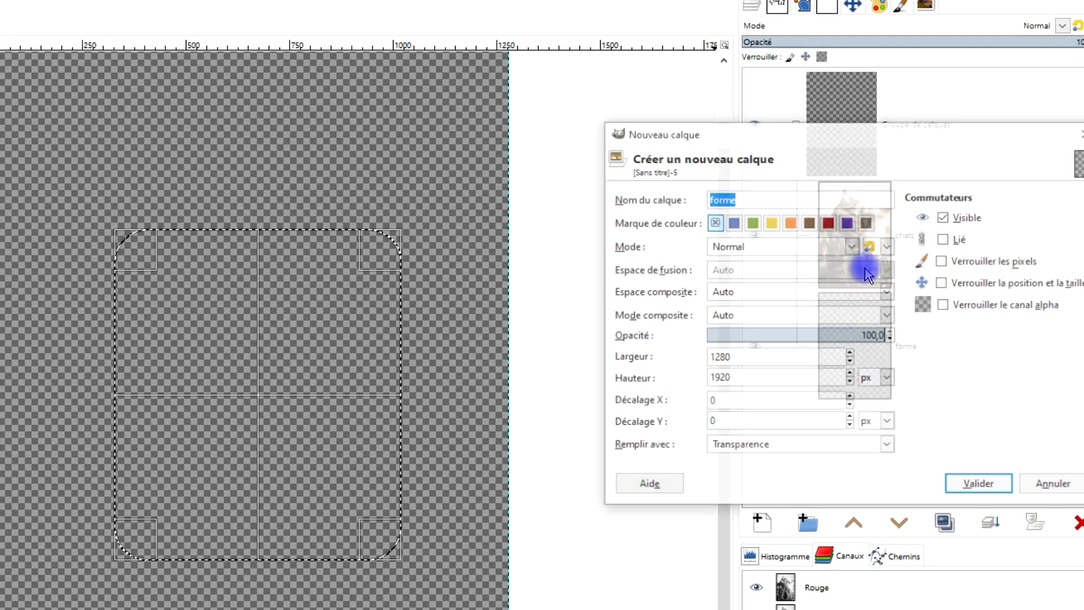
click(803, 405)
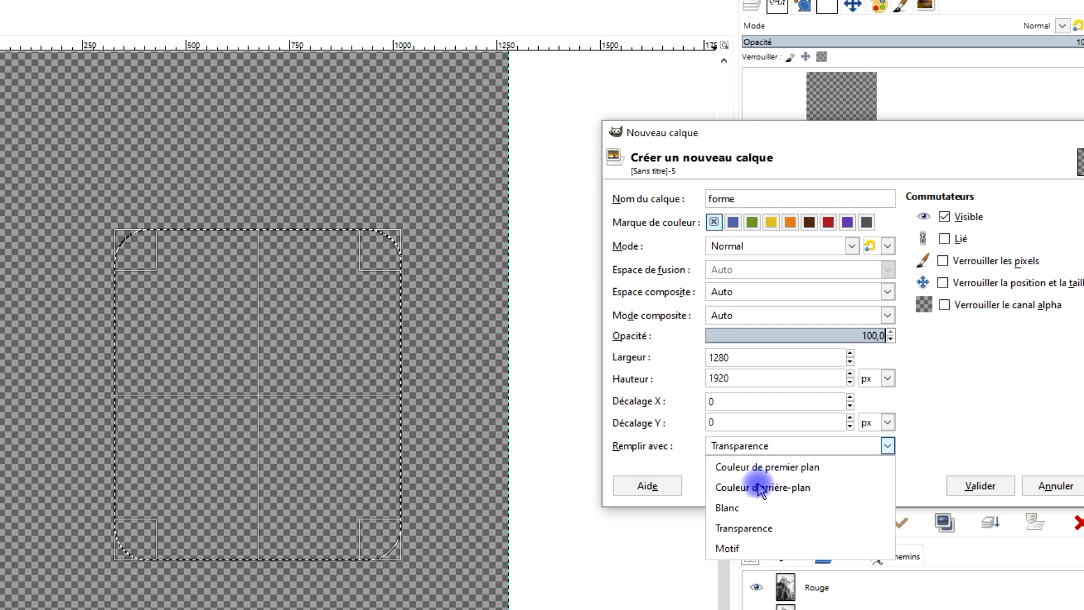
click(735, 508)
drag(748, 198, 581, 197)
text(fond)
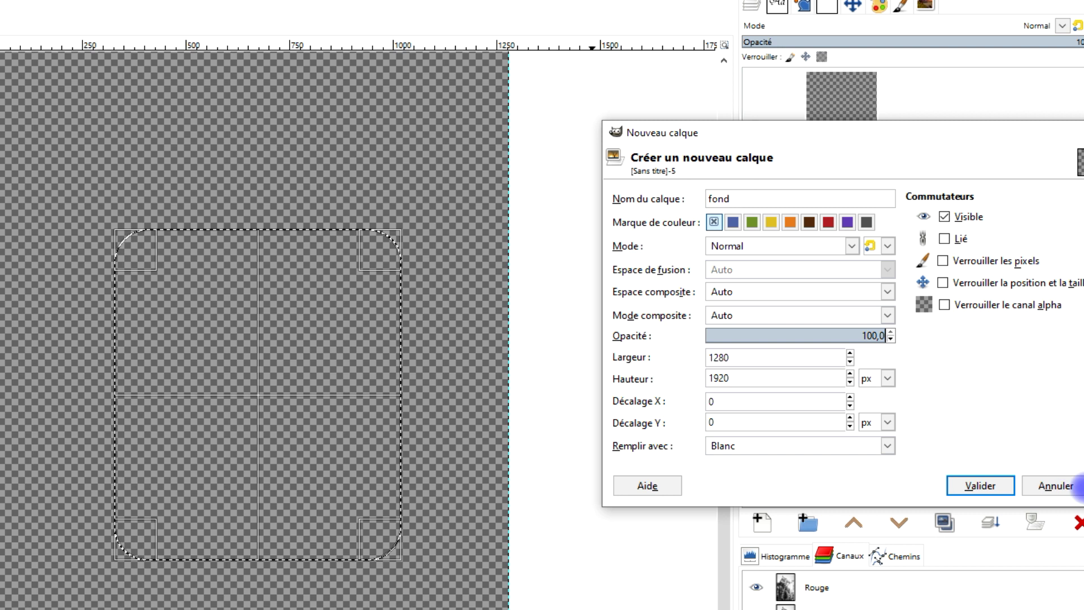
click(981, 484)
Place the fond layer beneath the layer group and check the group's contents in the layer stack.
drag(864, 228, 858, 79)
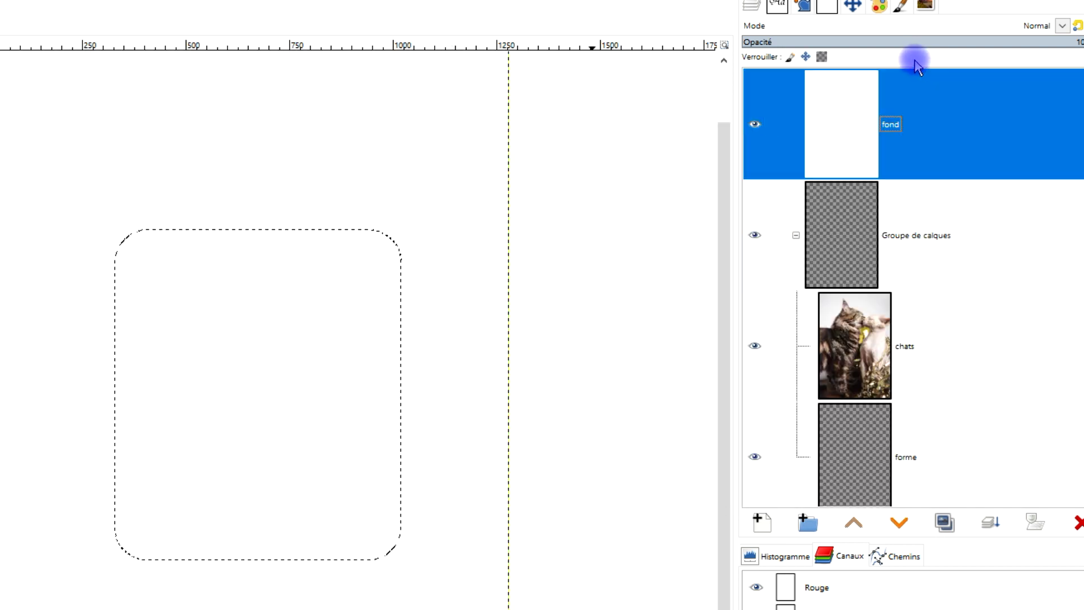
click(899, 522)
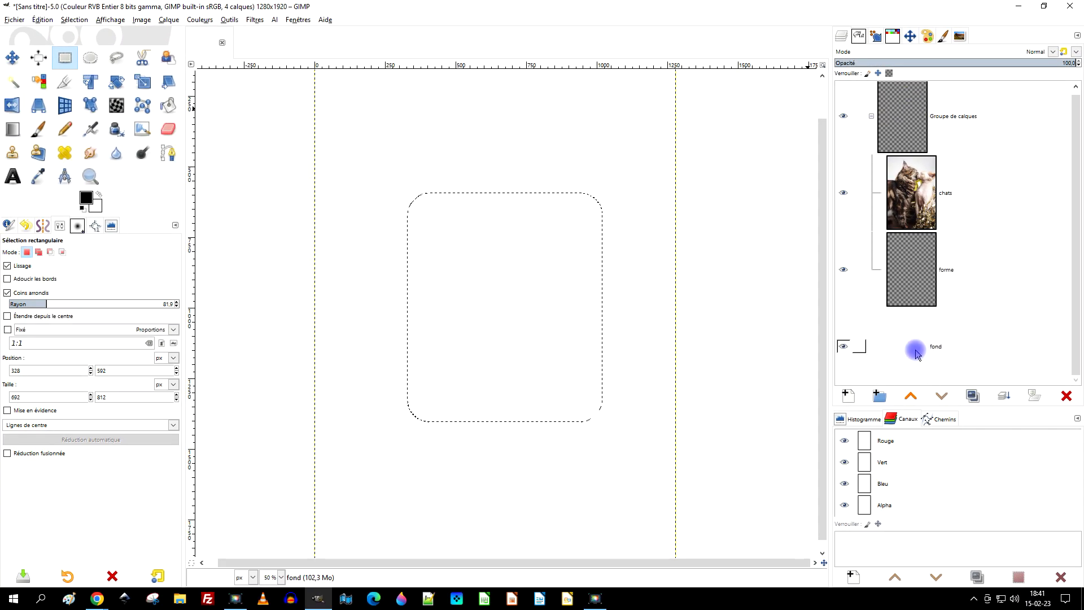
click(916, 353)
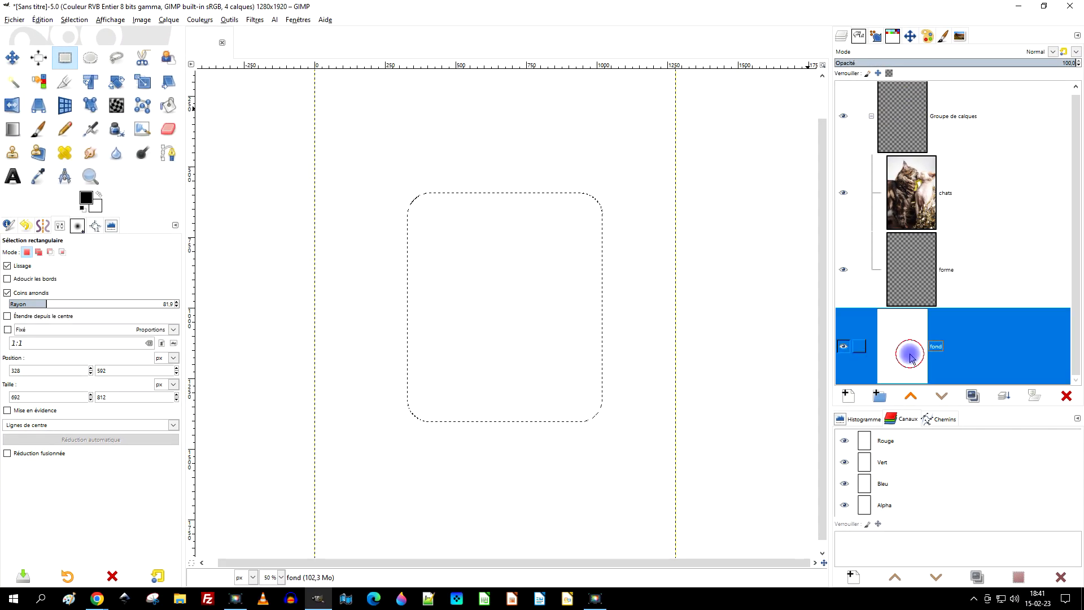
click(872, 117)
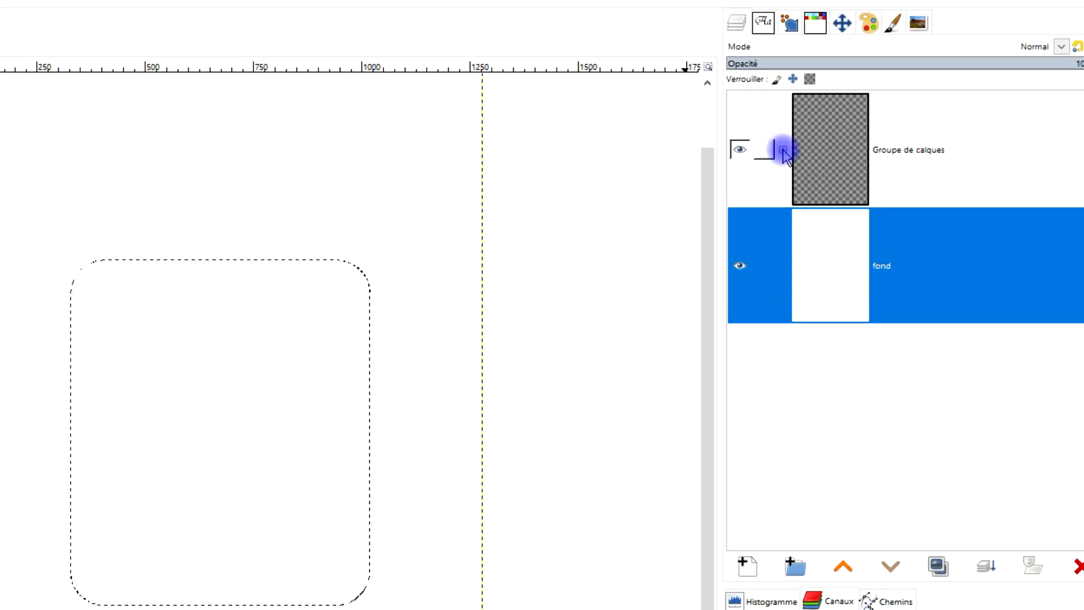
click(783, 150)
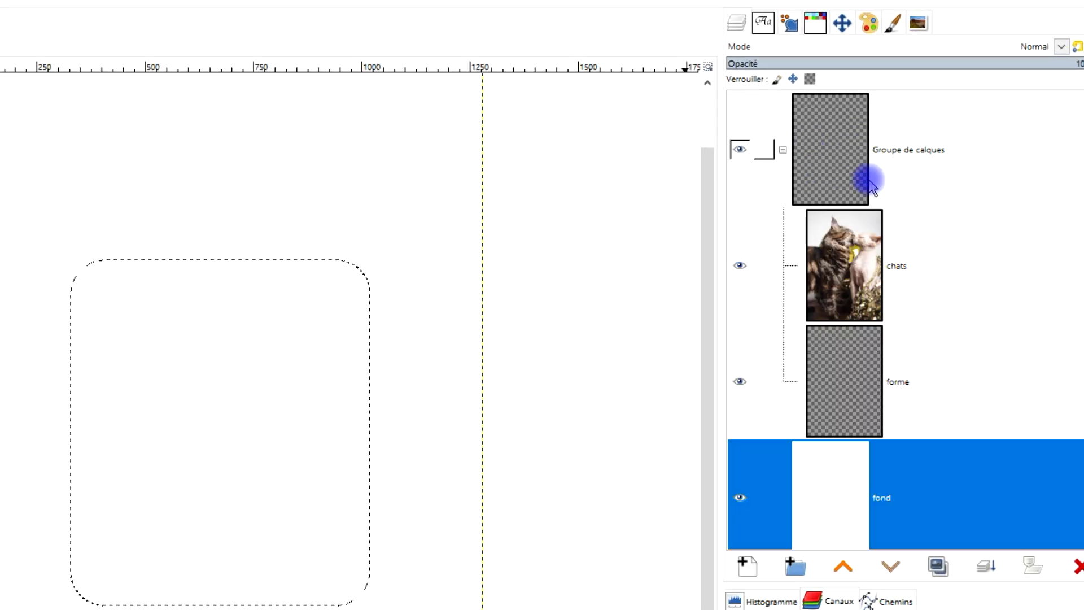
On the forme layer, remove the rounded selection and set the rectangle selection to unrounded corners with fixed 1:1 proportions.
click(853, 406)
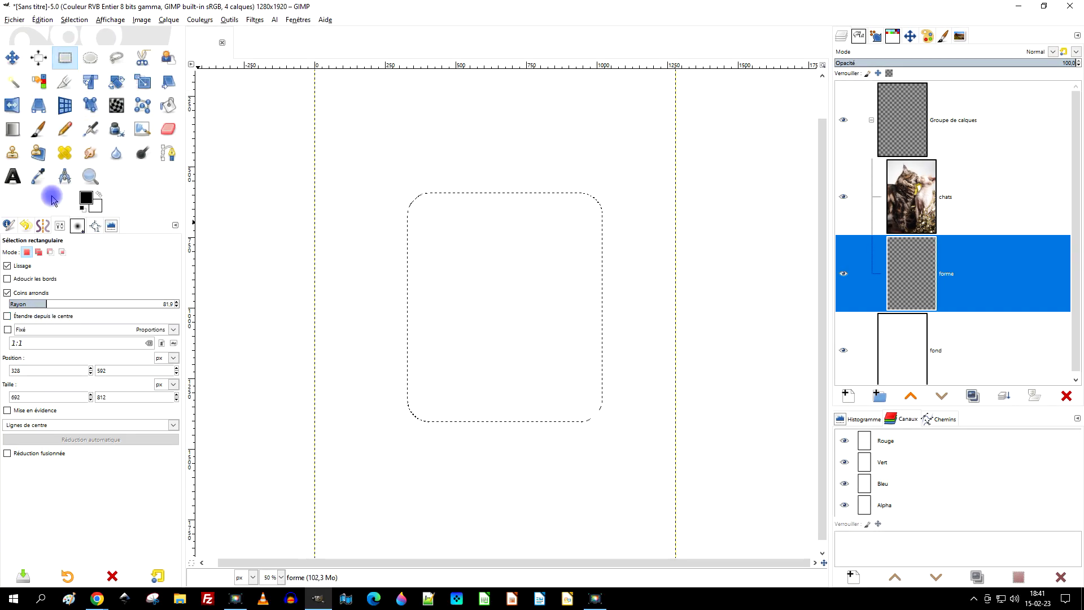
click(350, 132)
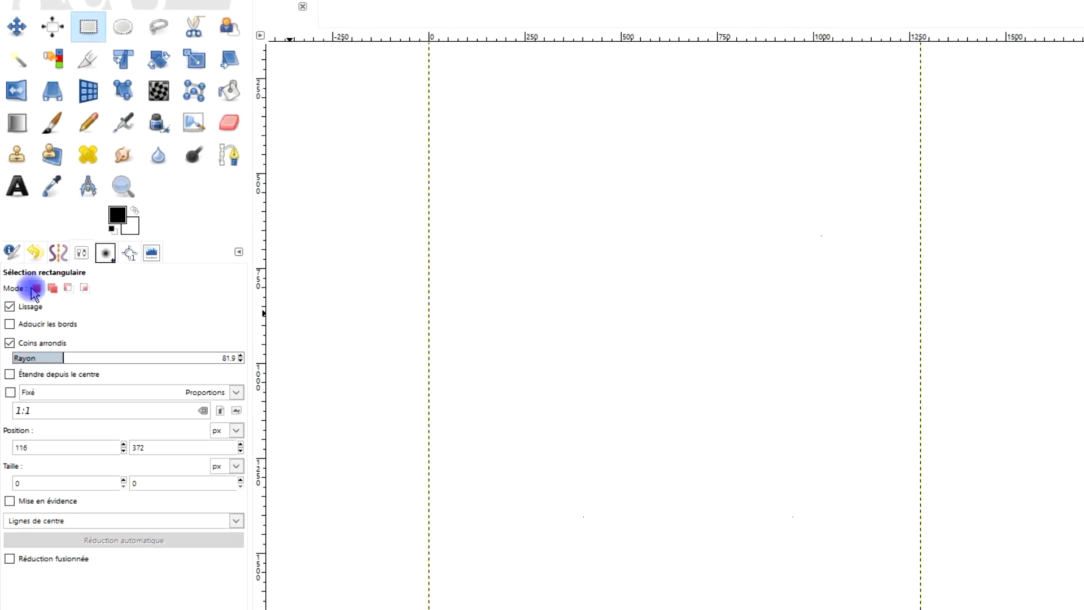
click(21, 352)
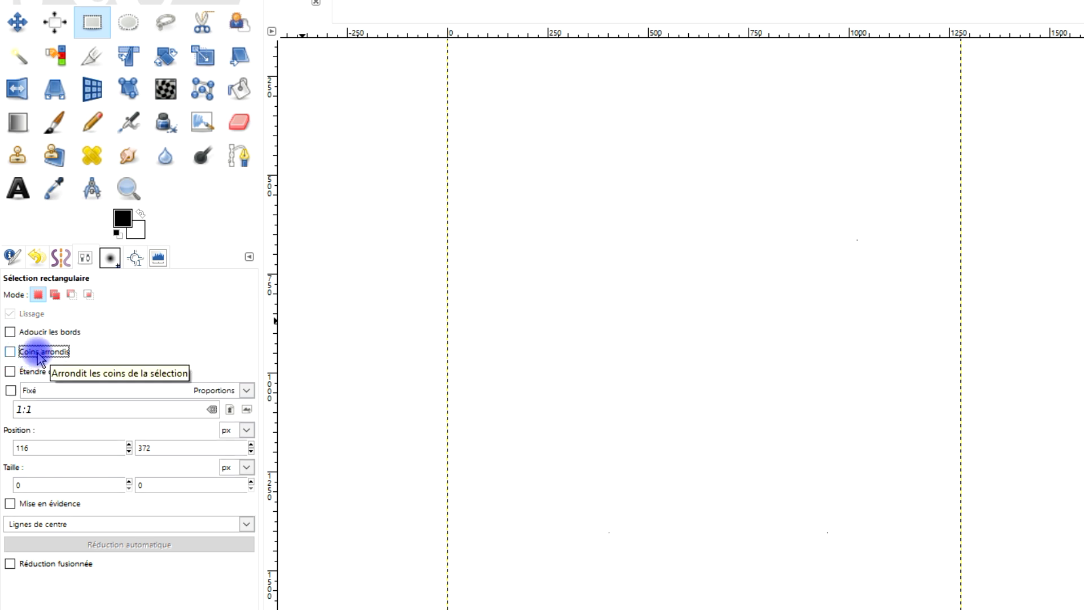
click(11, 391)
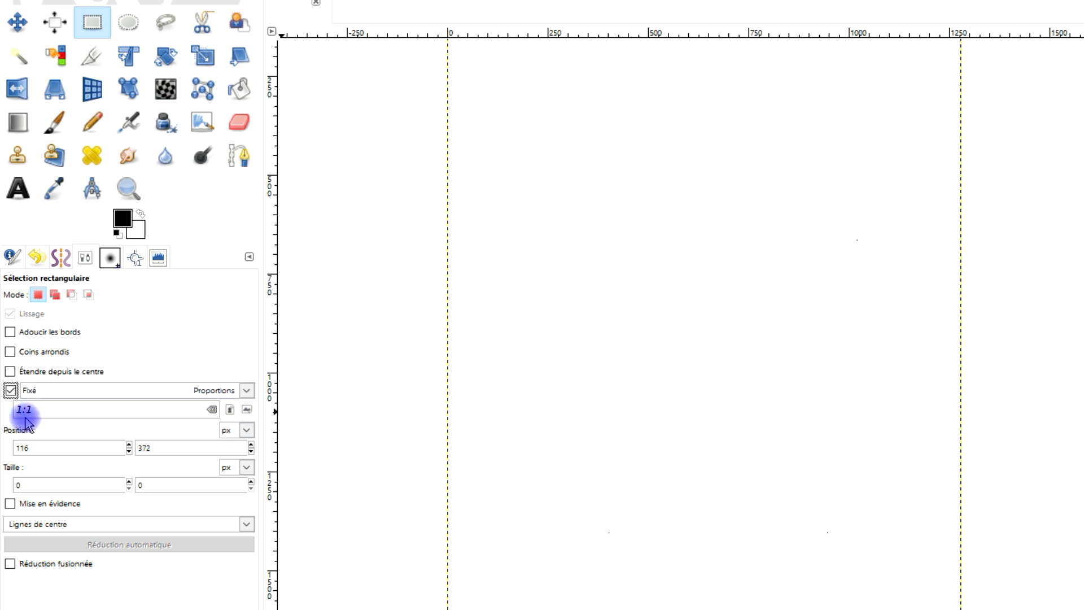
Draw a square selection of about 588 × 588 px near the canvas middle and fill it with the black foreground colour.
drag(585, 228, 814, 460)
drag(722, 352, 714, 380)
drag(113, 222, 728, 351)
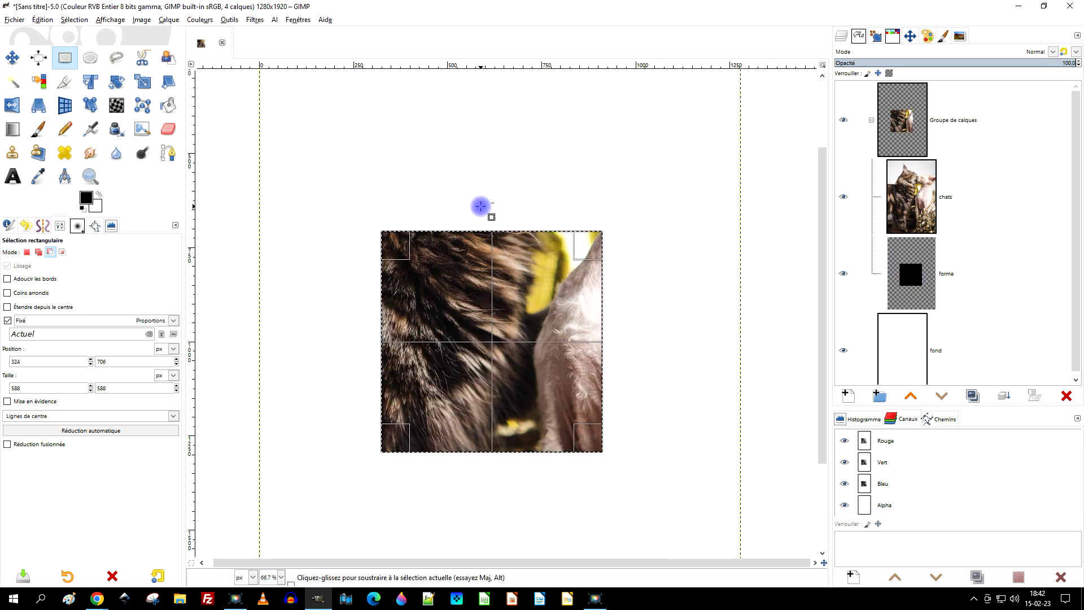
Draw a circular selection of about 600 × 600 px with fixed 1:1 proportions over the square's upper part.
scroll(518, 216, up, 2)
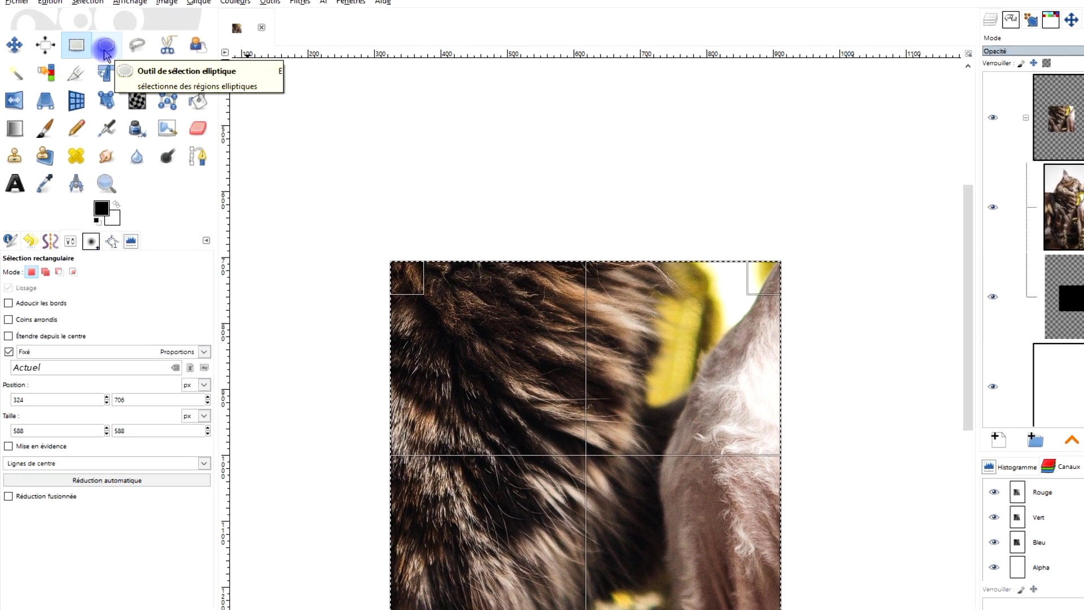
click(100, 54)
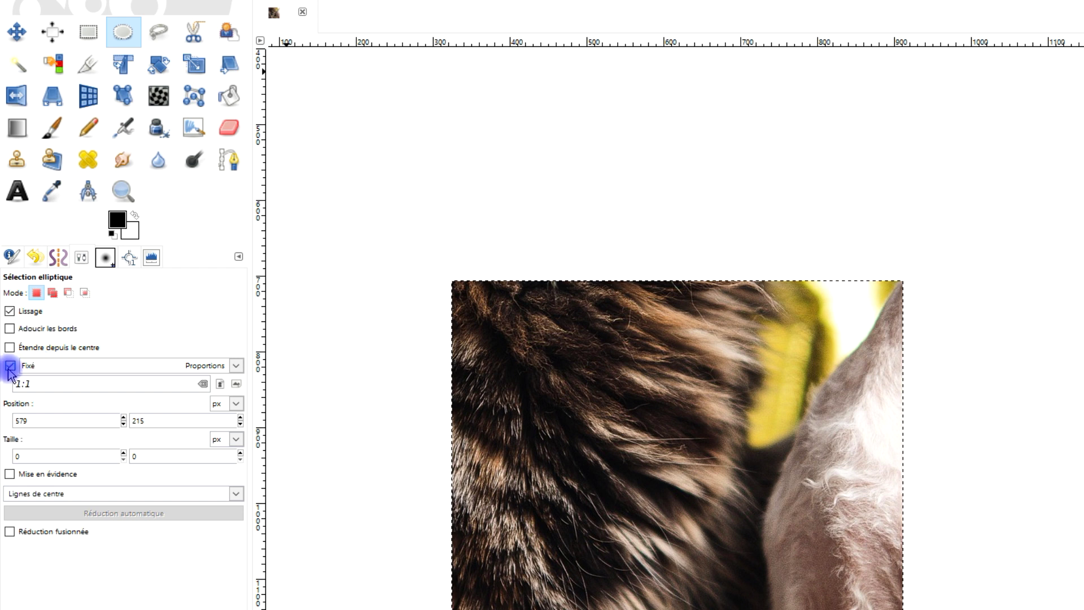
drag(464, 97, 925, 513)
drag(827, 478, 826, 479)
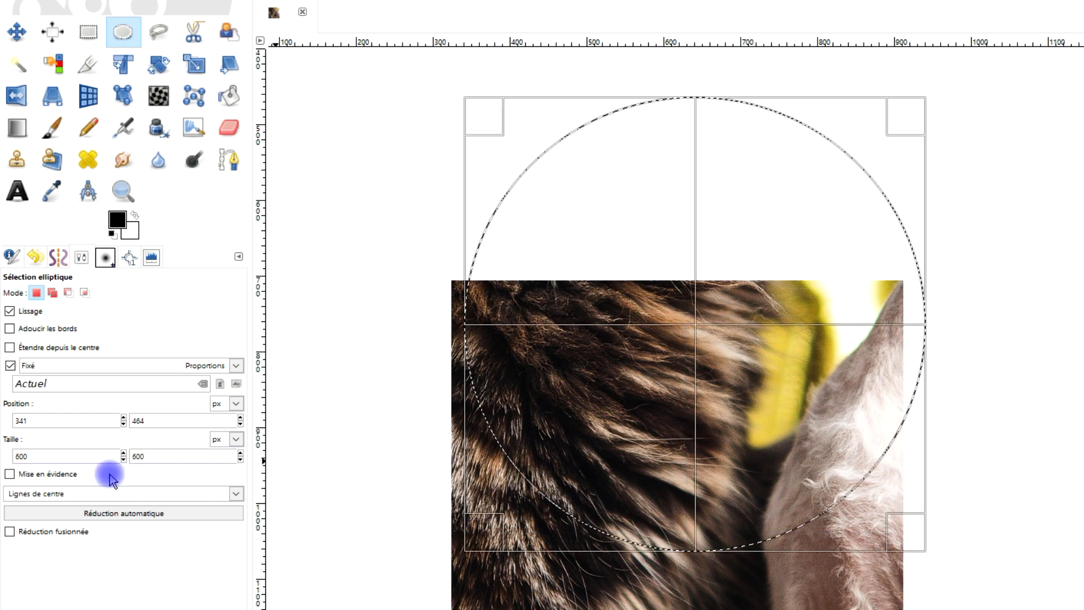
Fit the circle to the square's width at 586 × 586 px, centred on its upper edge, fill it with black and deselect.
drag(699, 325, 685, 282)
drag(914, 352, 902, 351)
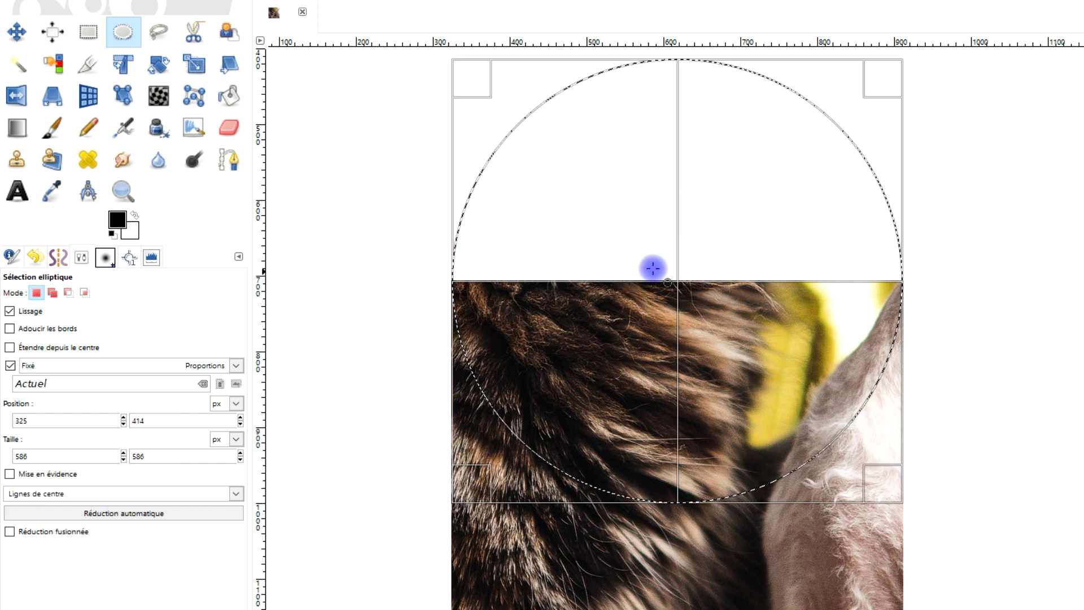
drag(110, 222, 601, 124)
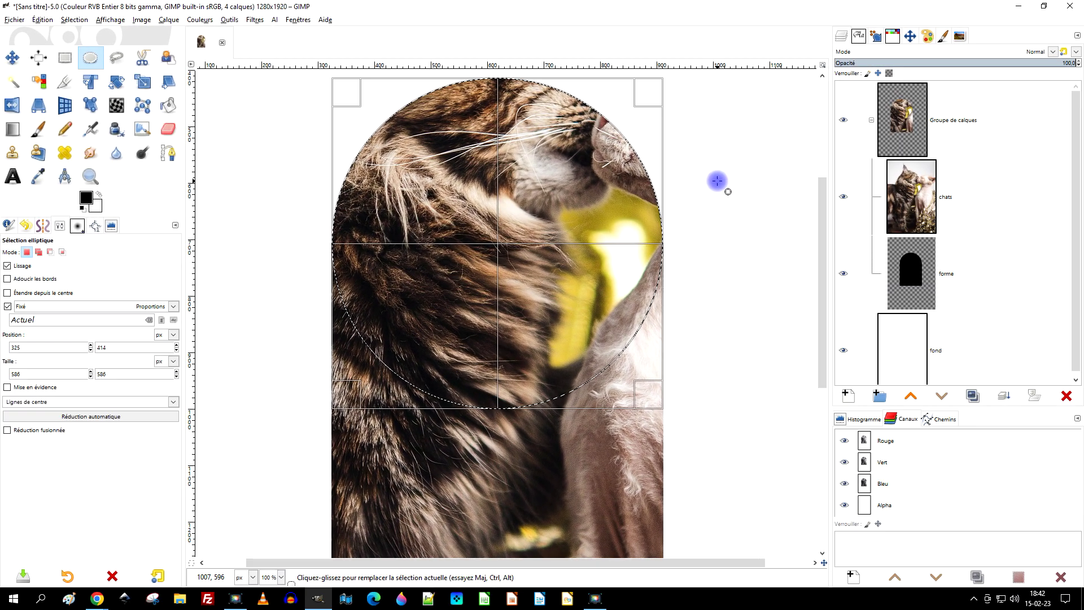
click(689, 239)
key(ctrl)
scroll(539, 289, down, 2)
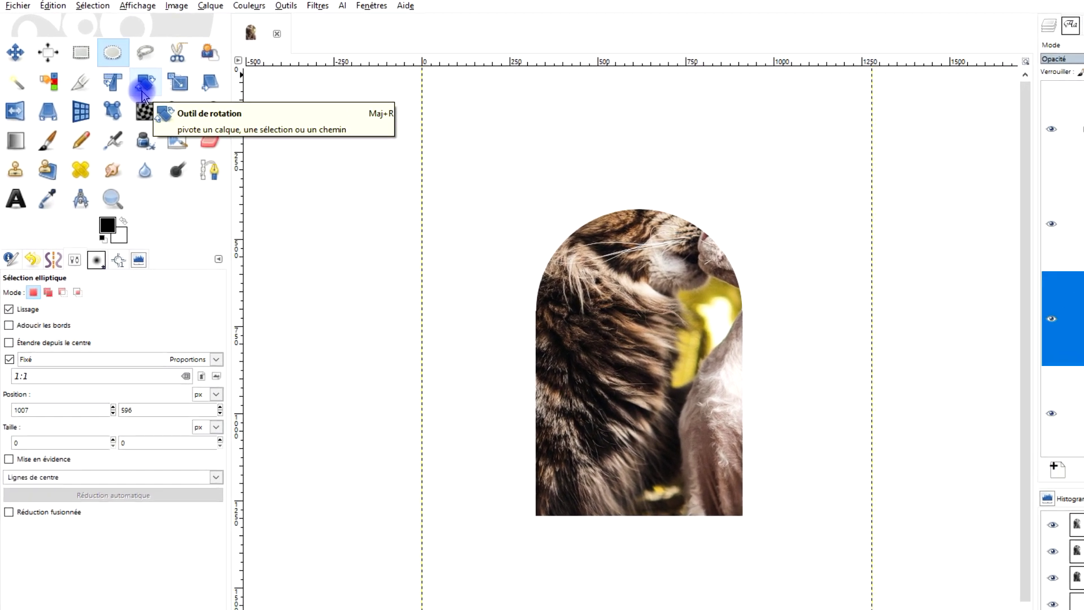
Rotate the forme layer by -45° around its centre using cubic interpolation.
click(157, 90)
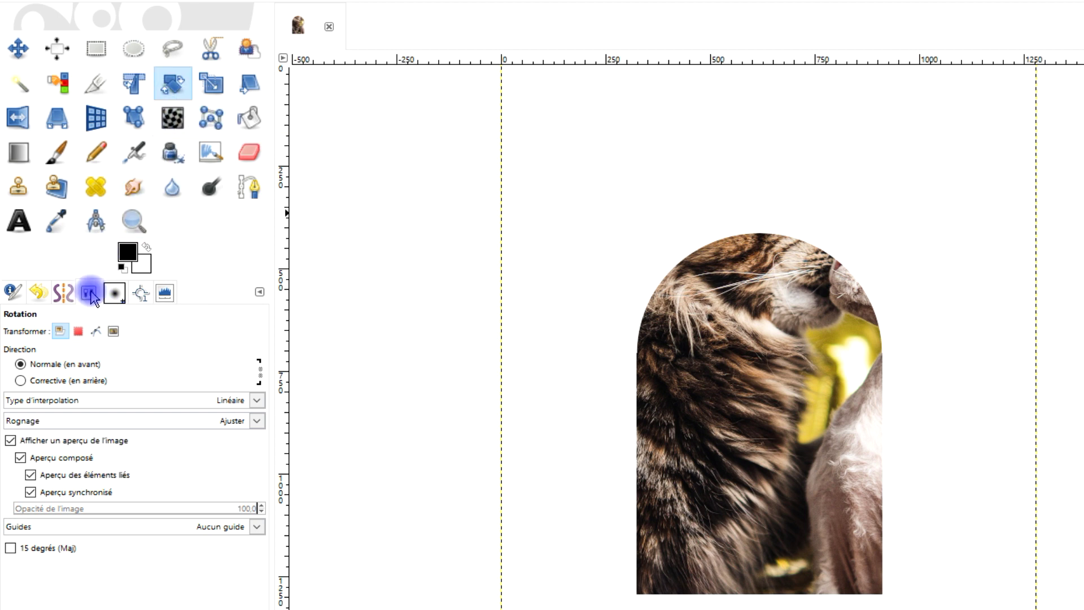
click(62, 332)
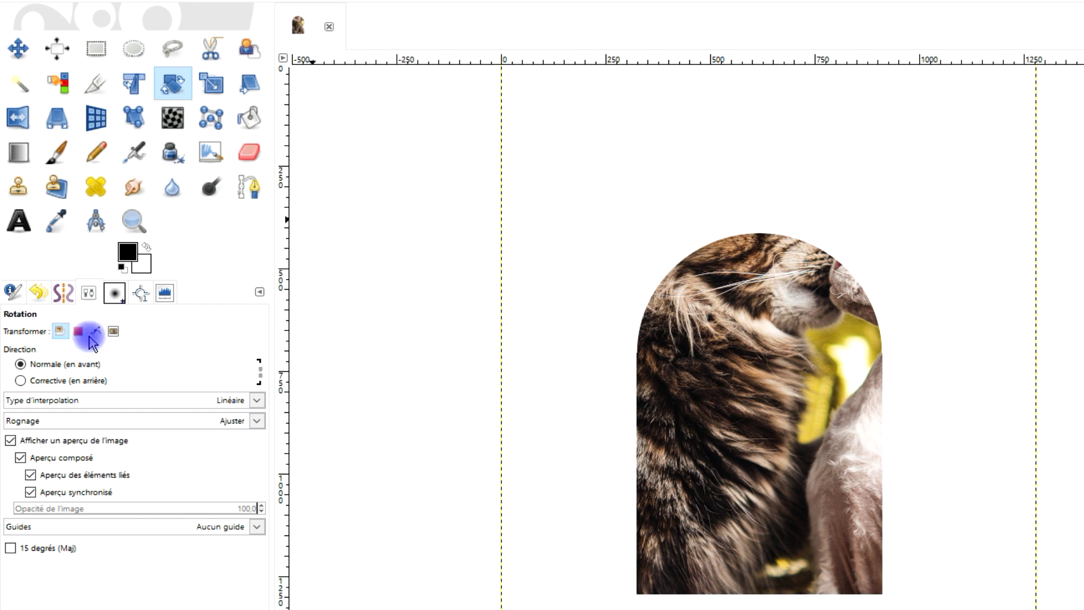
click(99, 407)
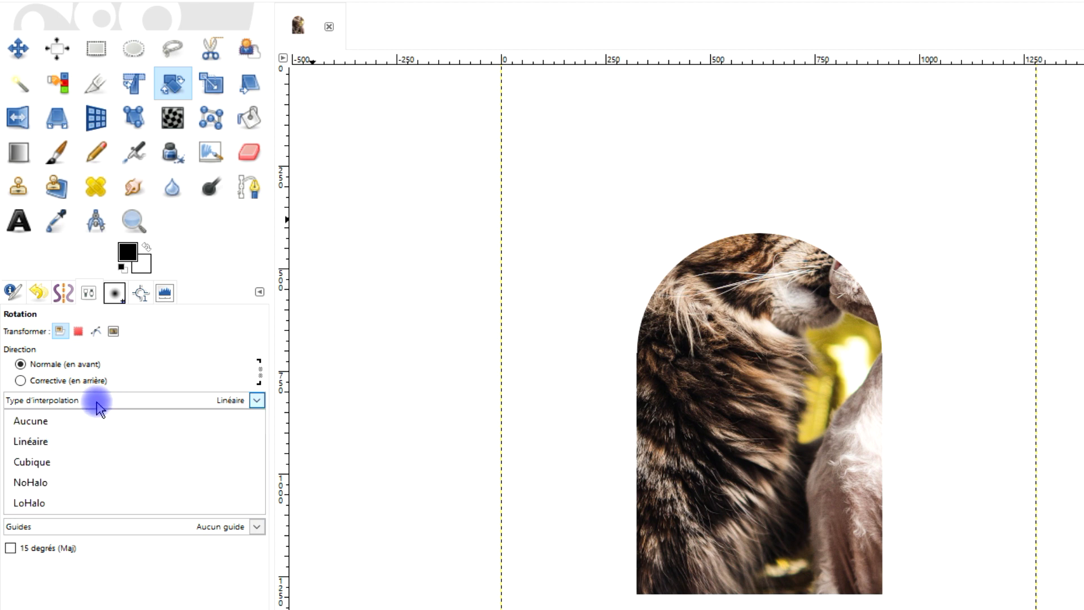
click(83, 463)
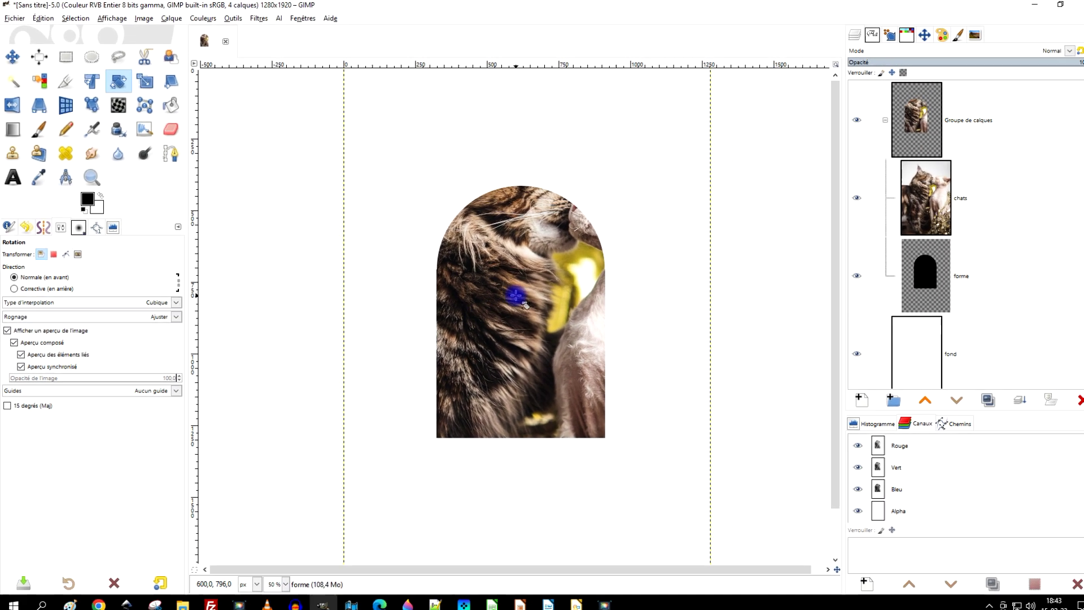
click(515, 295)
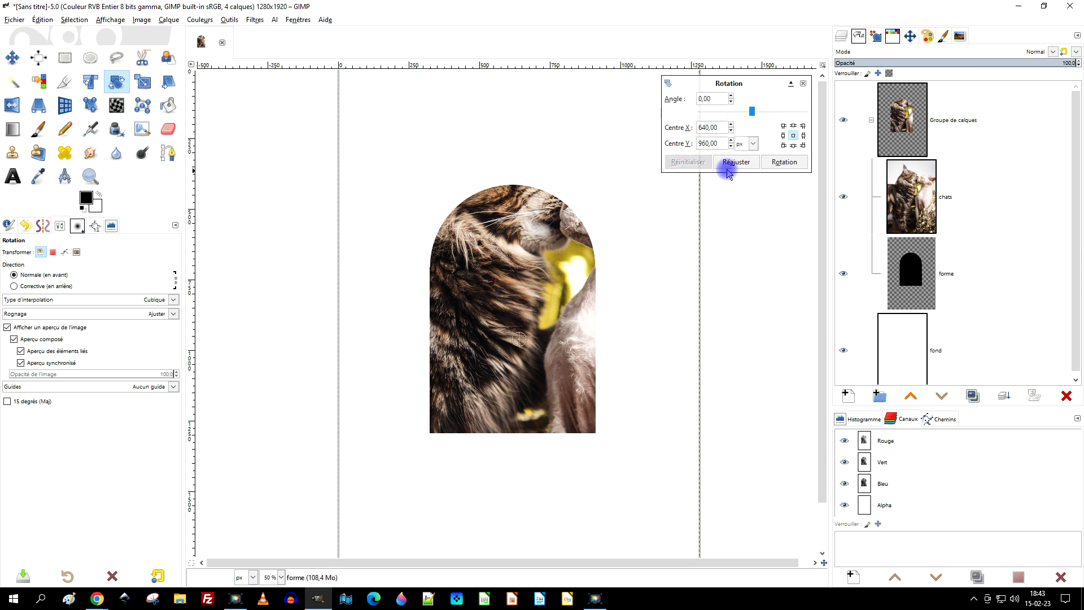
drag(716, 102, 639, 100)
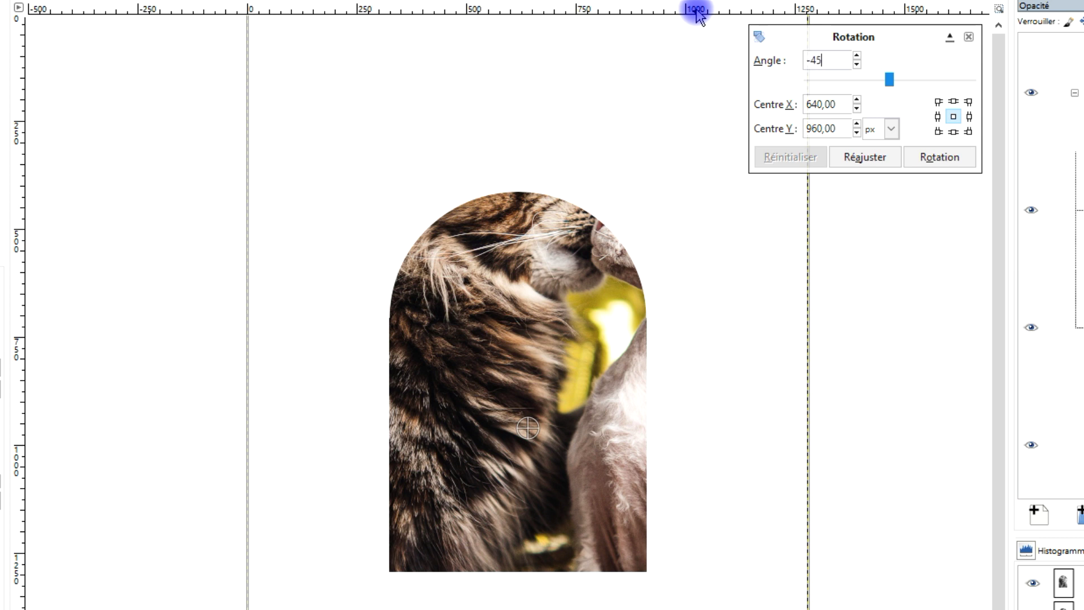
text(-45)
click(938, 158)
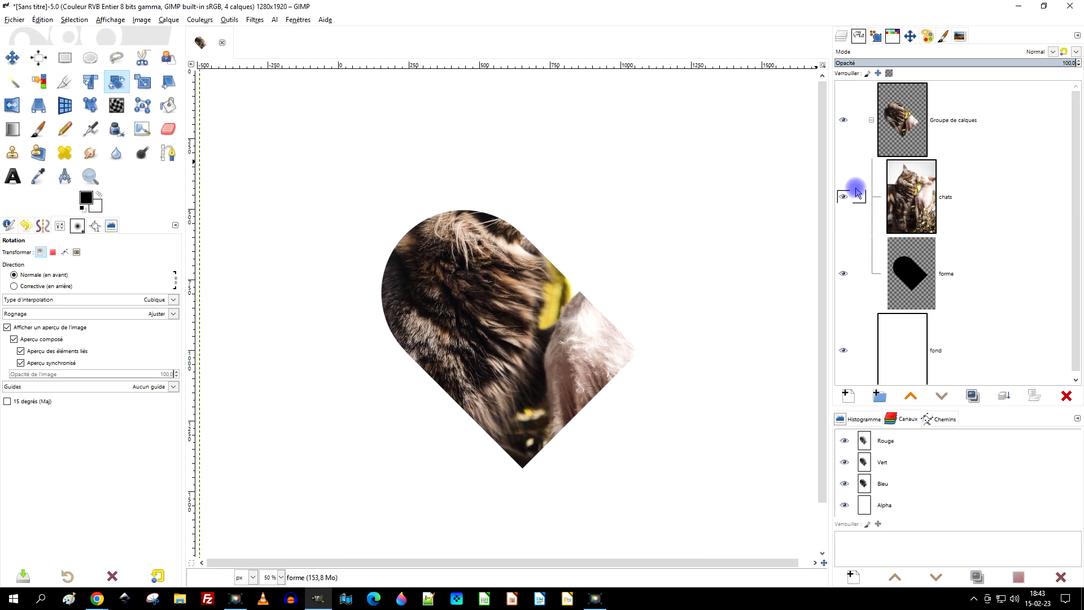
Duplicate the forme layer and flip the copy horizontally to form the heart's other half.
click(907, 297)
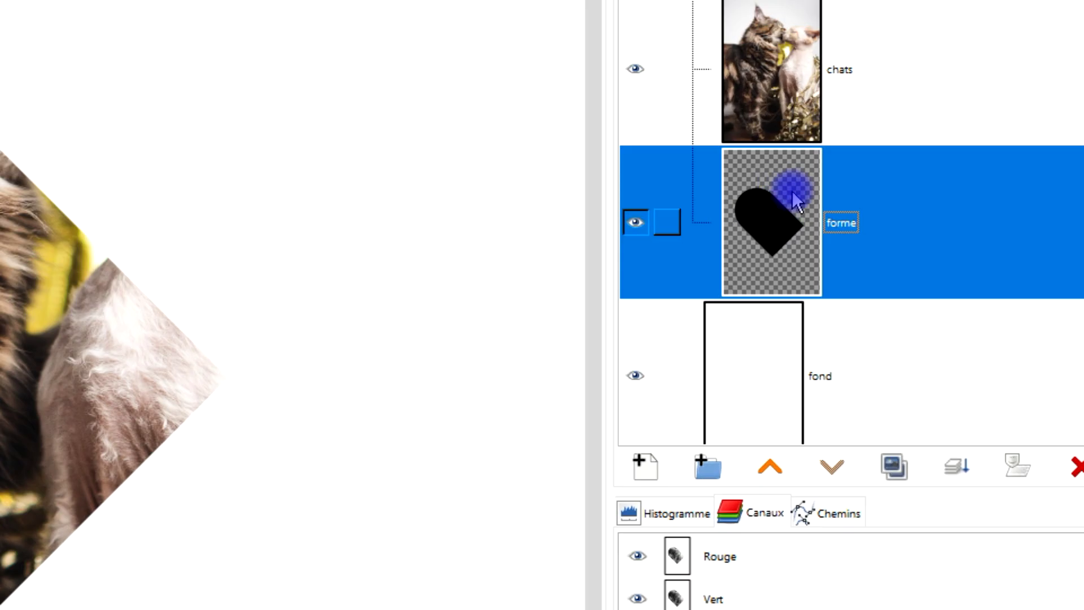
click(899, 471)
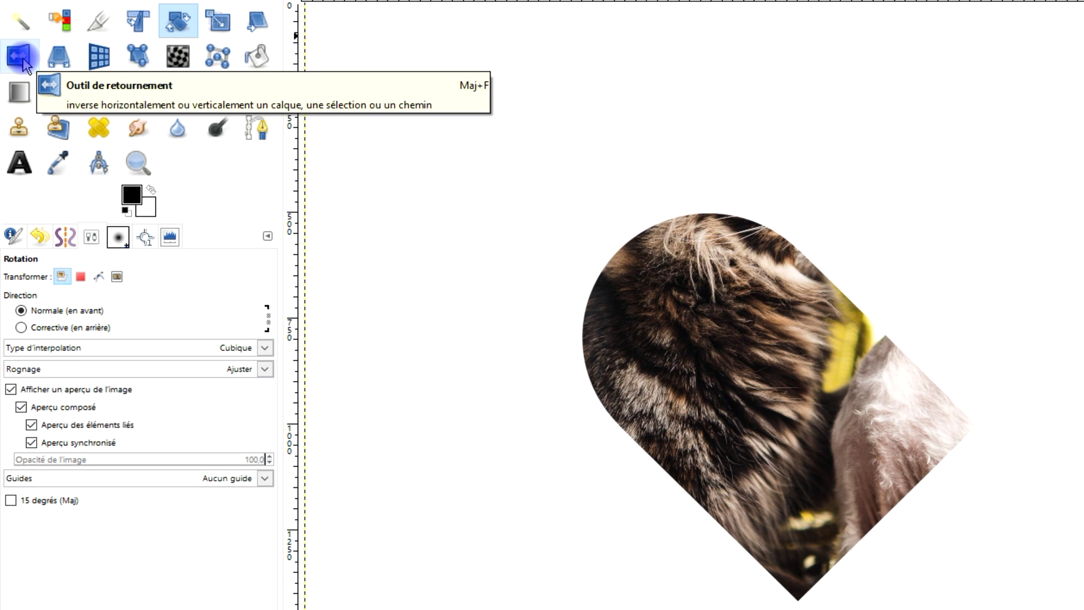
click(21, 58)
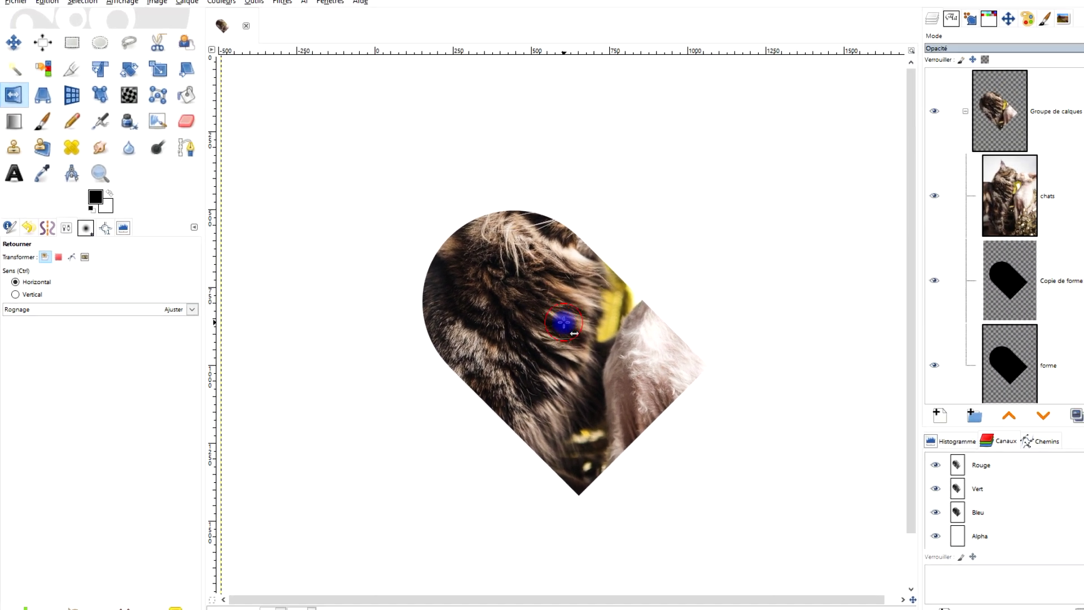
click(564, 322)
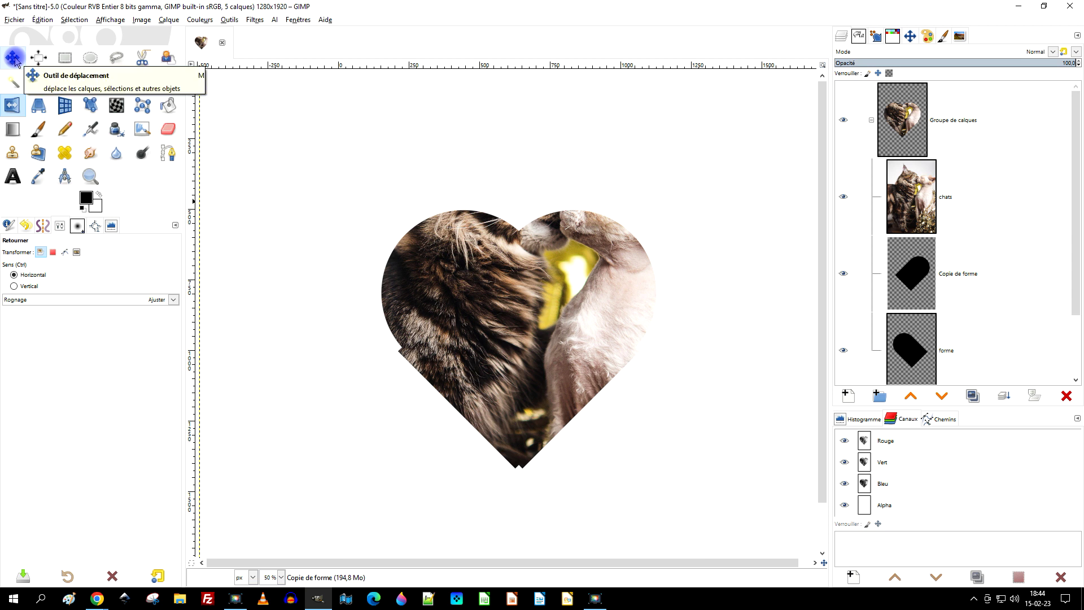
Move the flipped copy so its edges and lower tip line up with the forme layer as a clean heart.
click(14, 58)
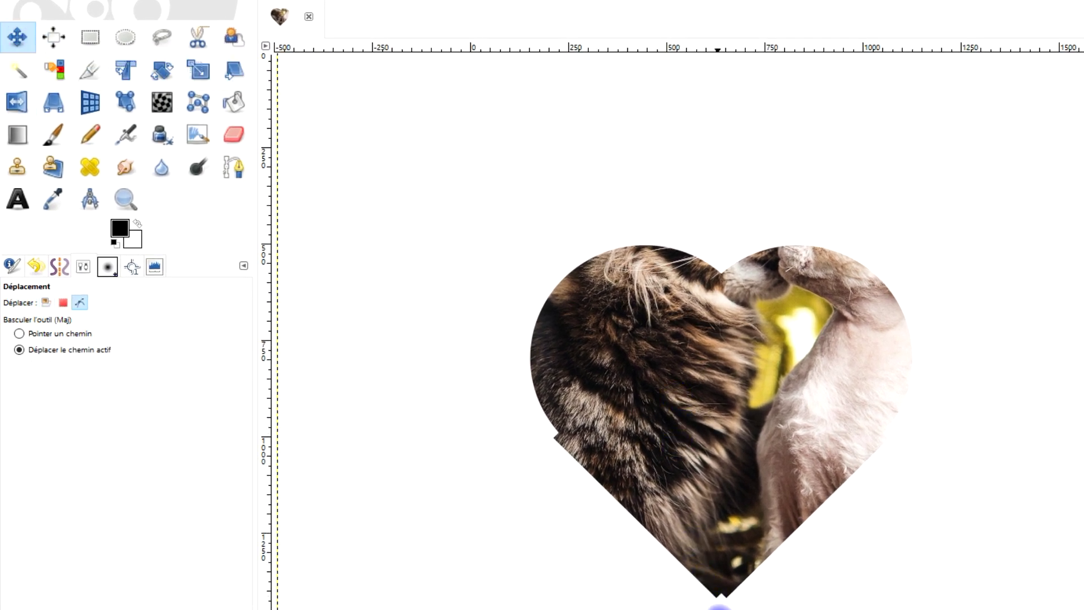
ctrl+scroll(712, 593, up, 2)
drag(726, 469, 728, 465)
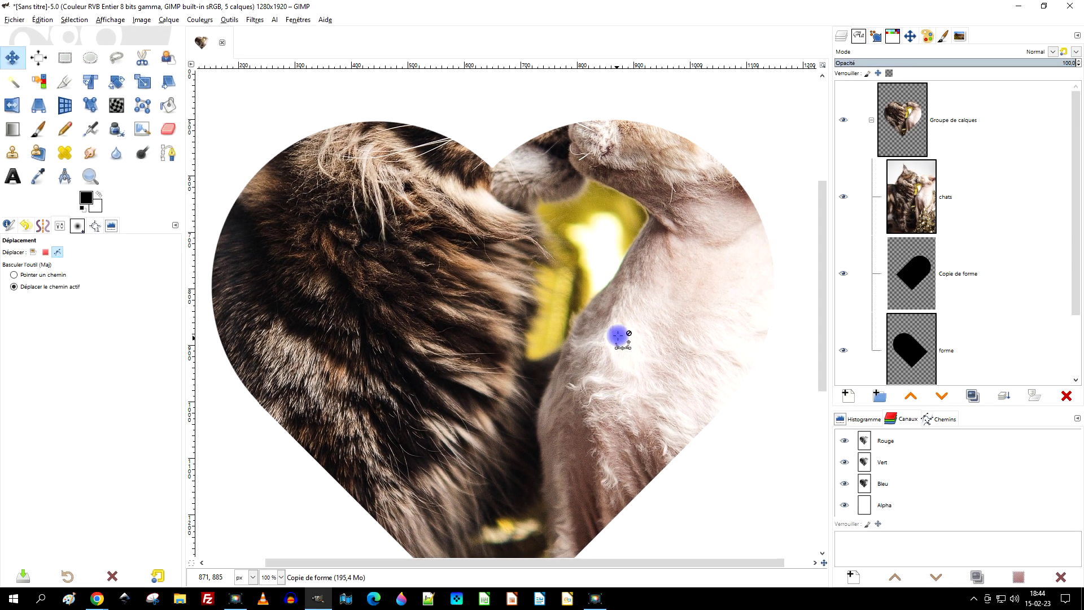
drag(699, 352, 653, 308)
ctrl+scroll(652, 306, down, 2)
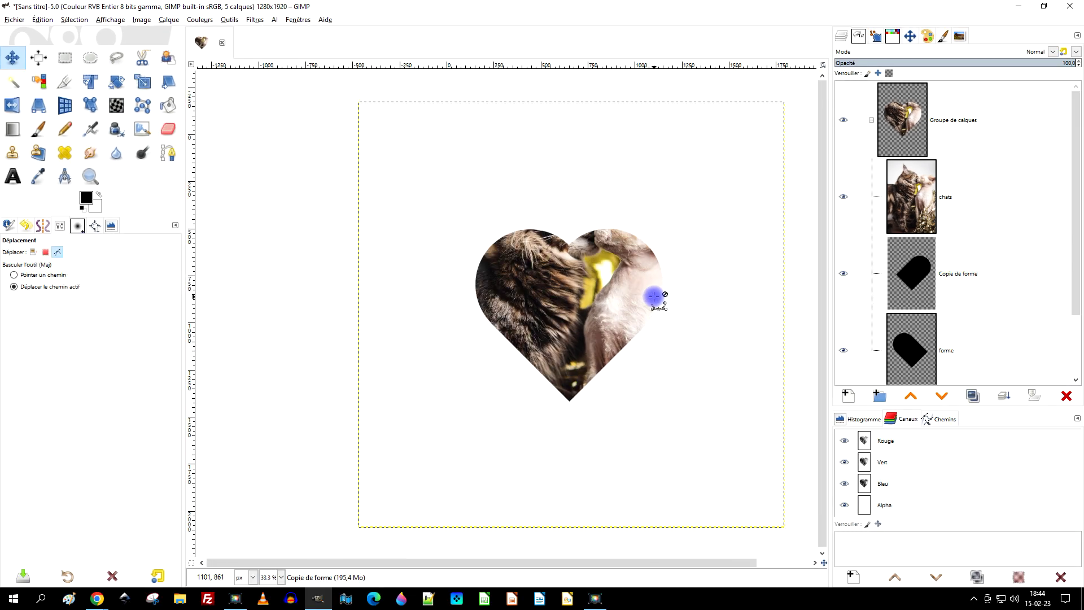
Merge the Copie de forme layer down into the forme layer.
ctrl+scroll(654, 295, up, 1)
click(926, 242)
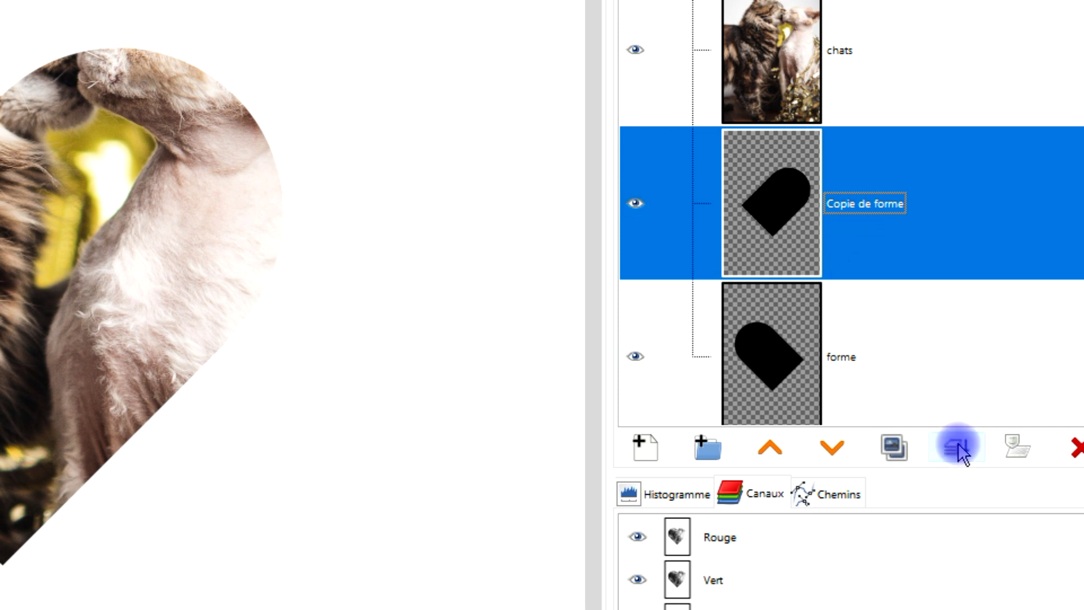
click(959, 450)
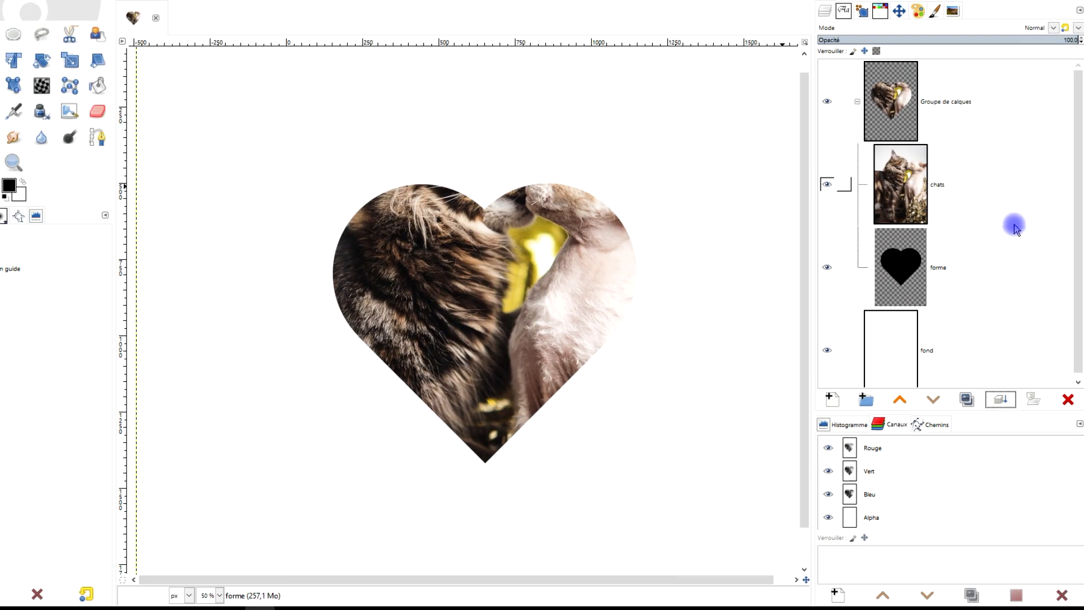
Move the forme layer up over the photo so the heart frames both cats' faces.
click(921, 278)
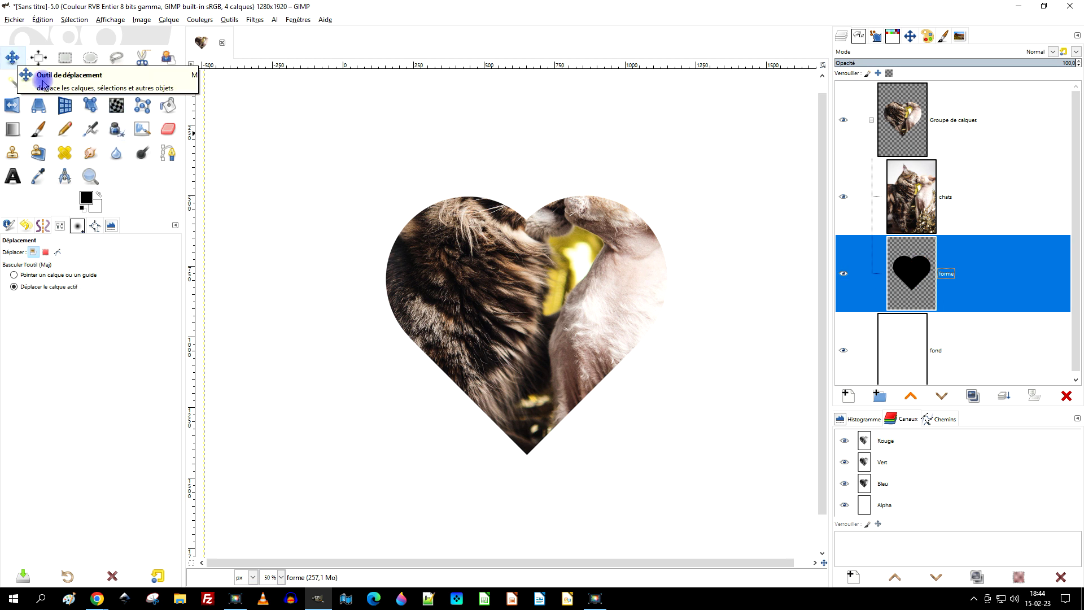
drag(572, 337, 604, 225)
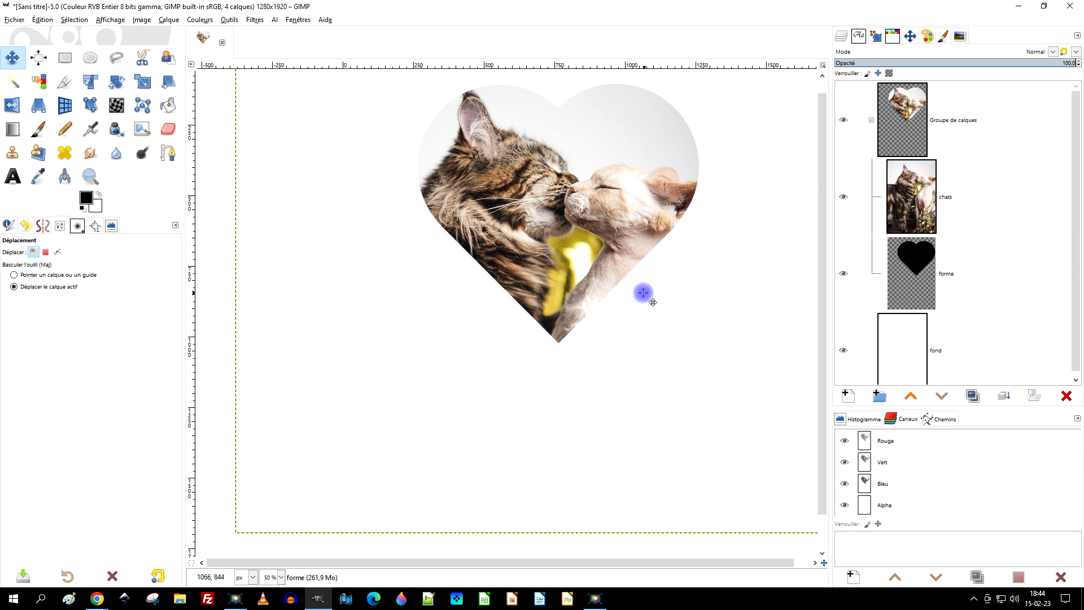
Delete the white fond layer beneath the layer group.
click(907, 351)
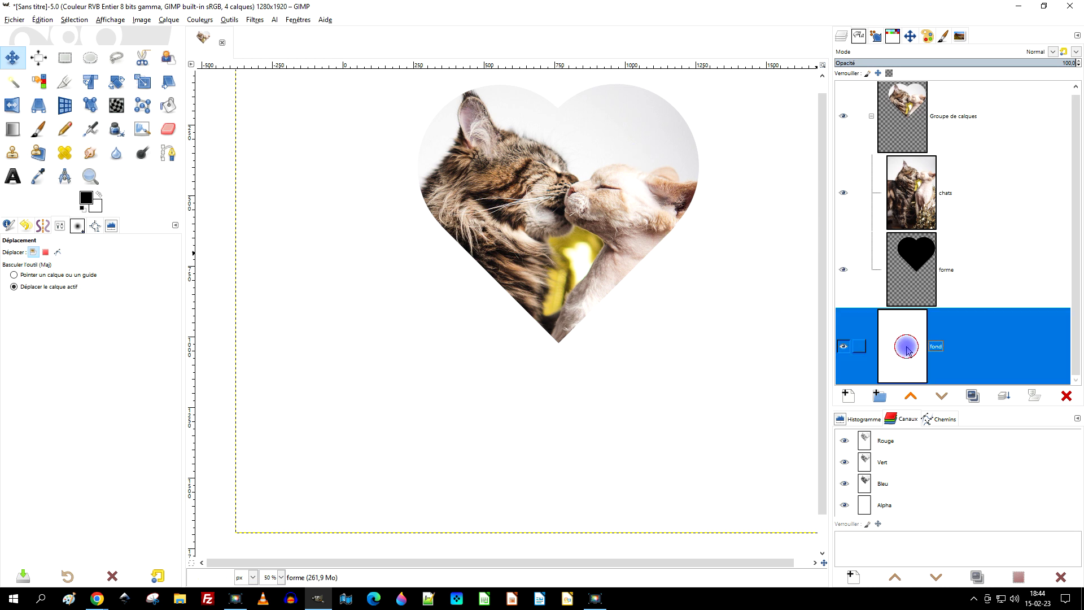
drag(688, 231, 627, 301)
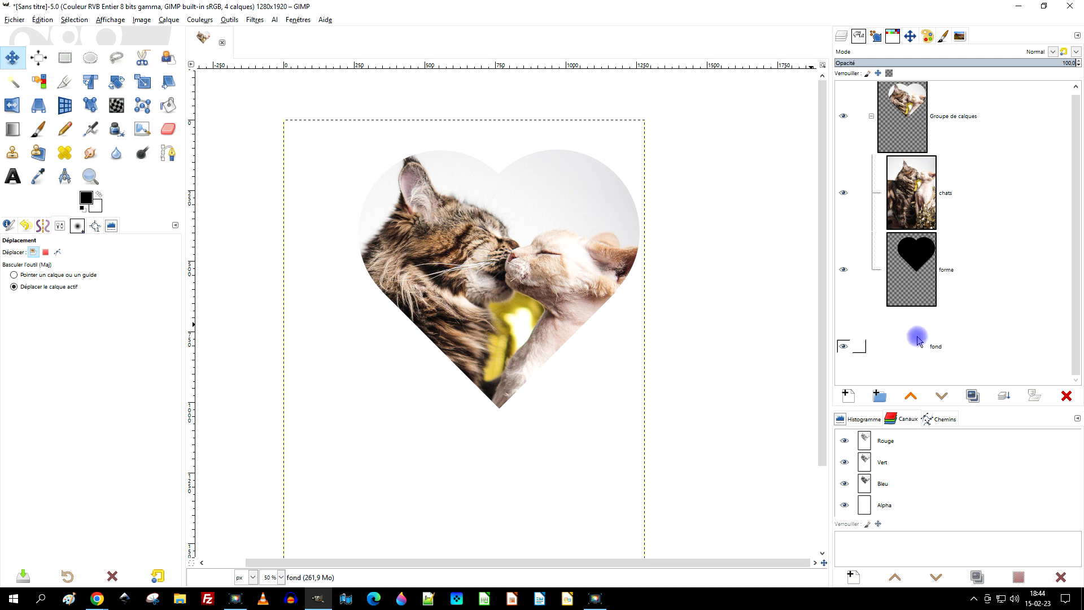
click(1066, 396)
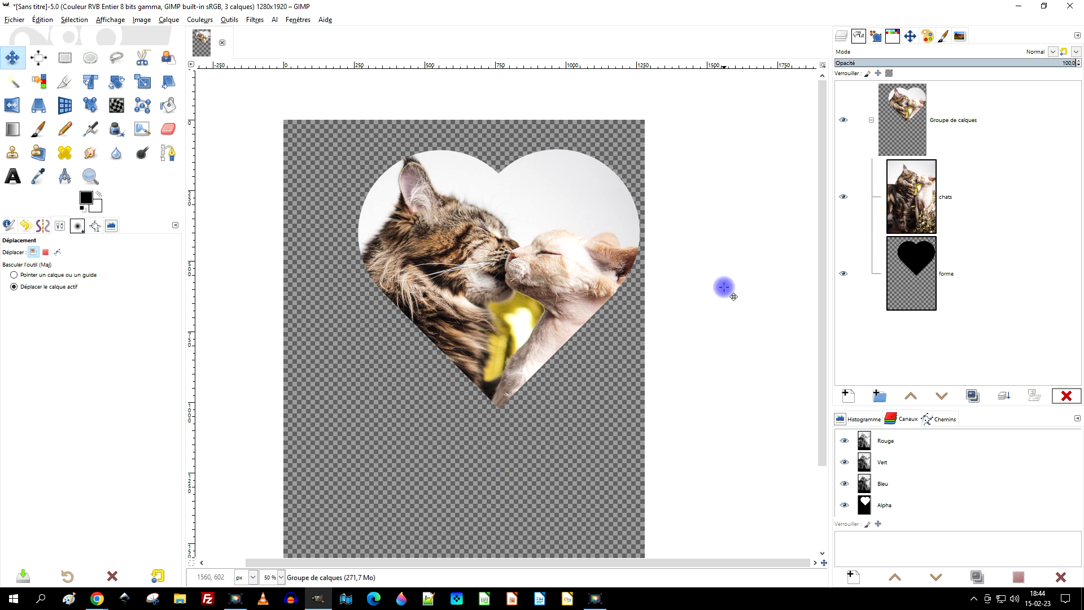
Crop the image closely around the heart to about 1038 × 1022 px.
scroll(676, 335, down, 1)
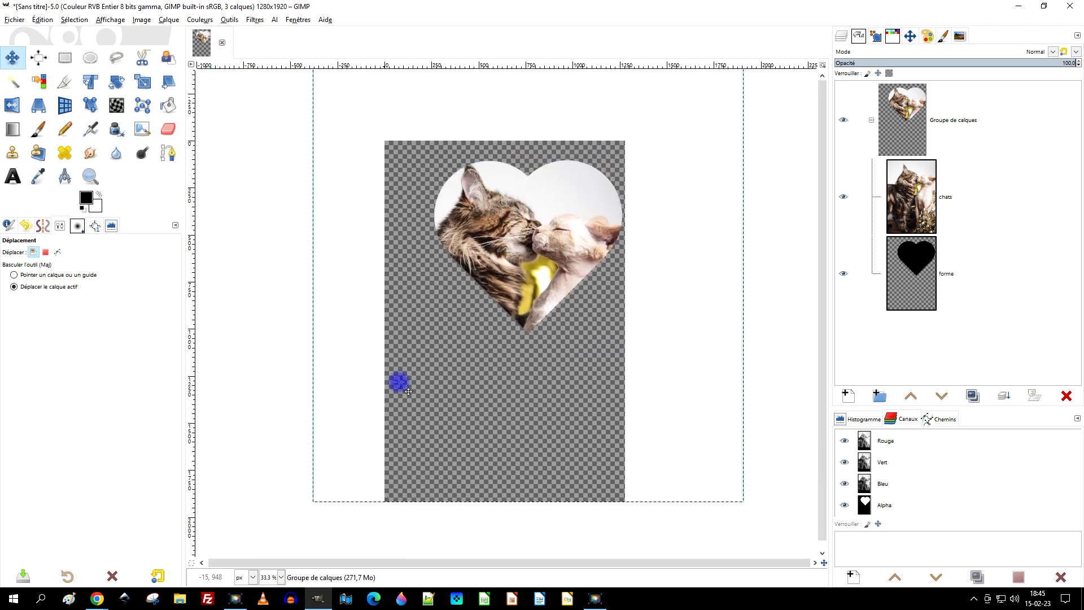
scroll(606, 157, up, 1)
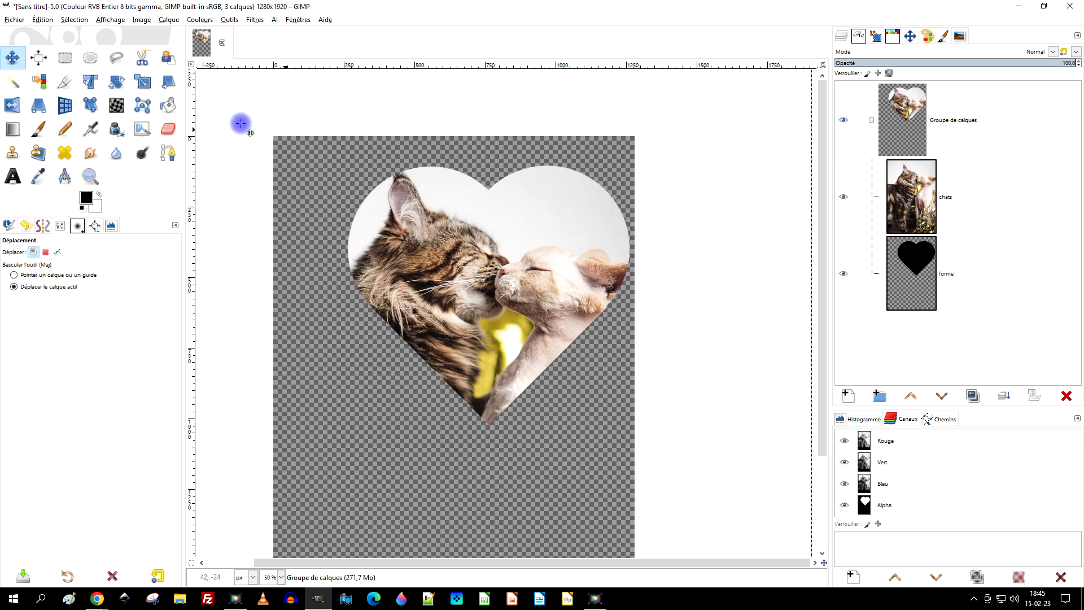
click(64, 86)
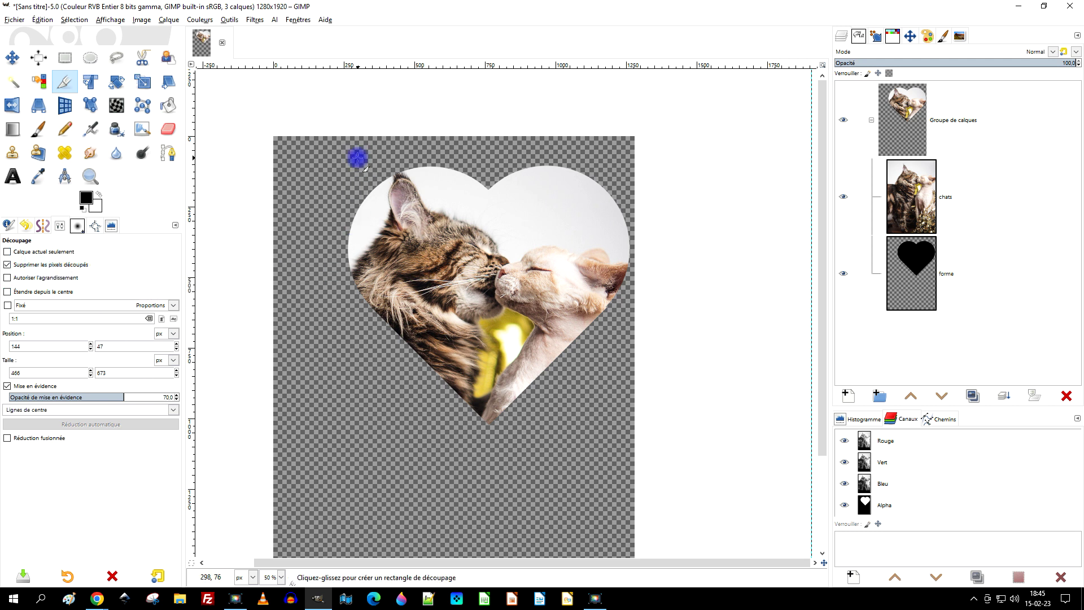
drag(341, 146, 637, 438)
drag(510, 431, 531, 398)
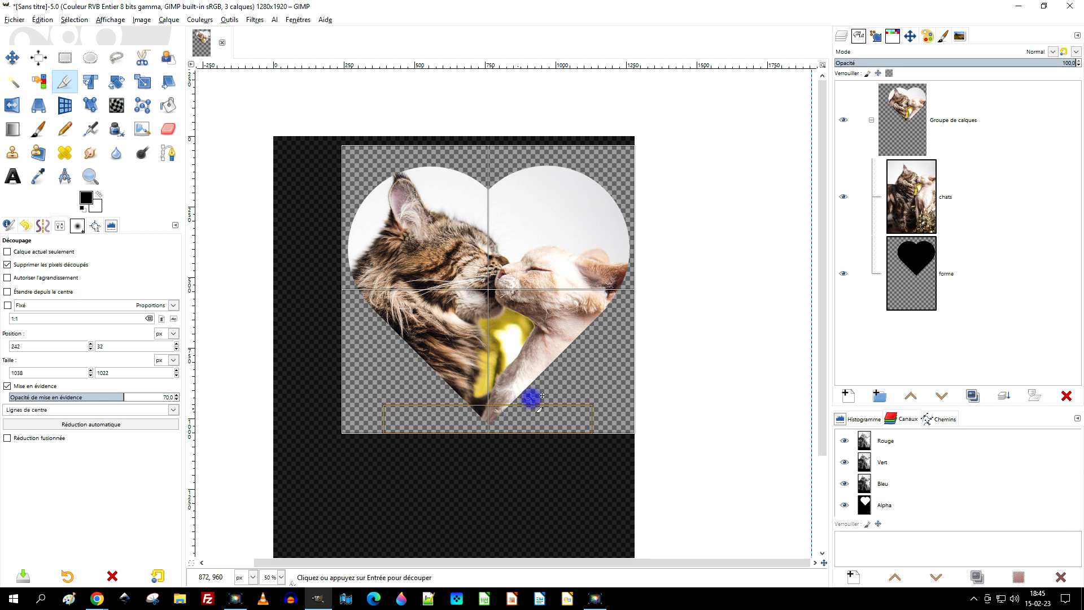
click(500, 256)
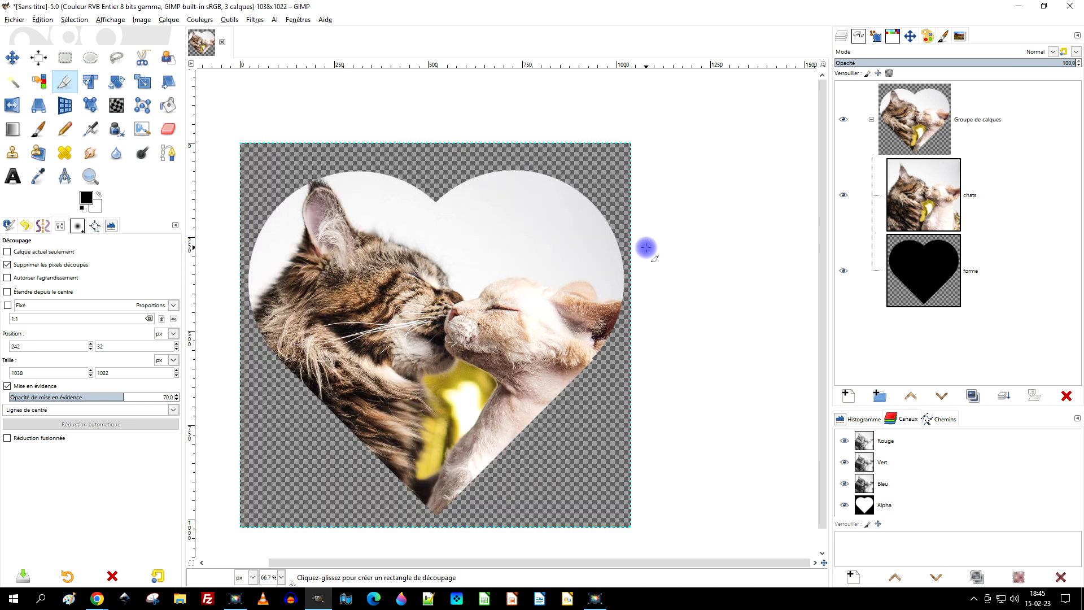
scroll(615, 259, up, 1)
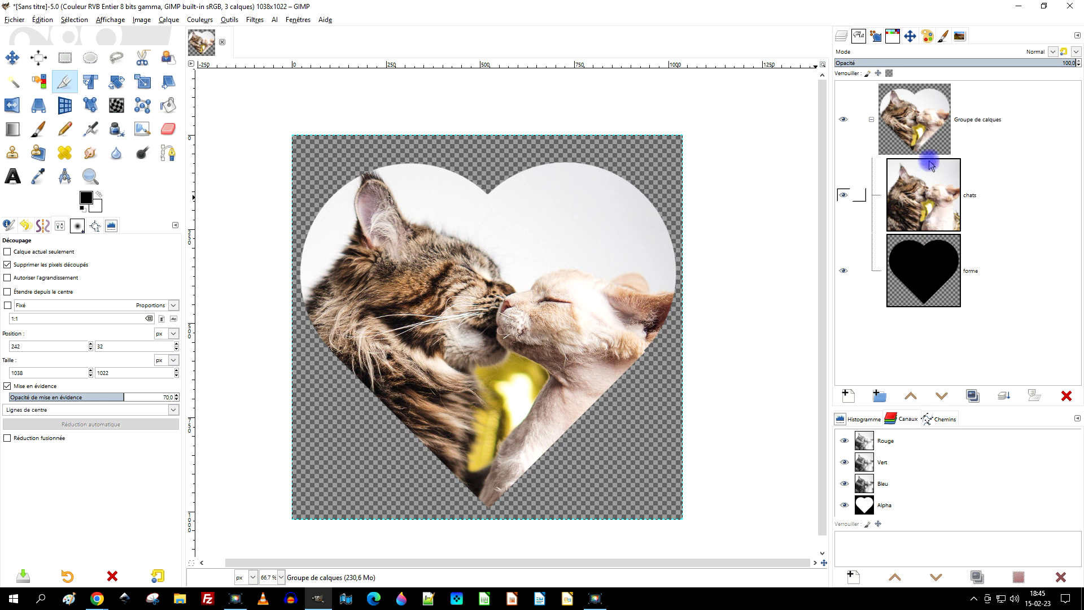
Check which composite mode is set for the chats layer in the group.
right_click(912, 138)
key(Escape)
right_click(902, 195)
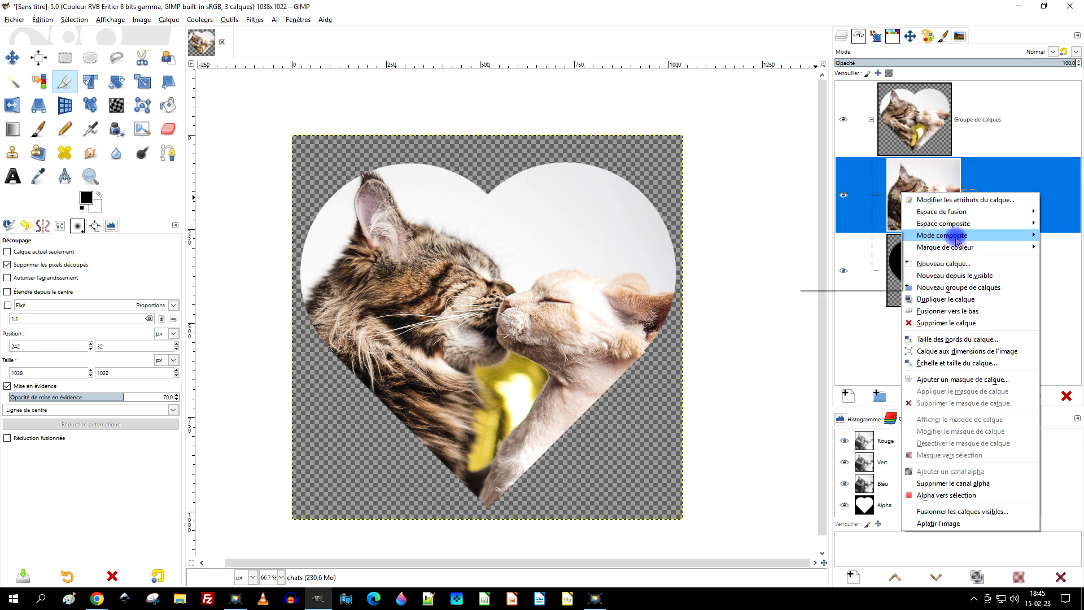
mouse_move(963, 236)
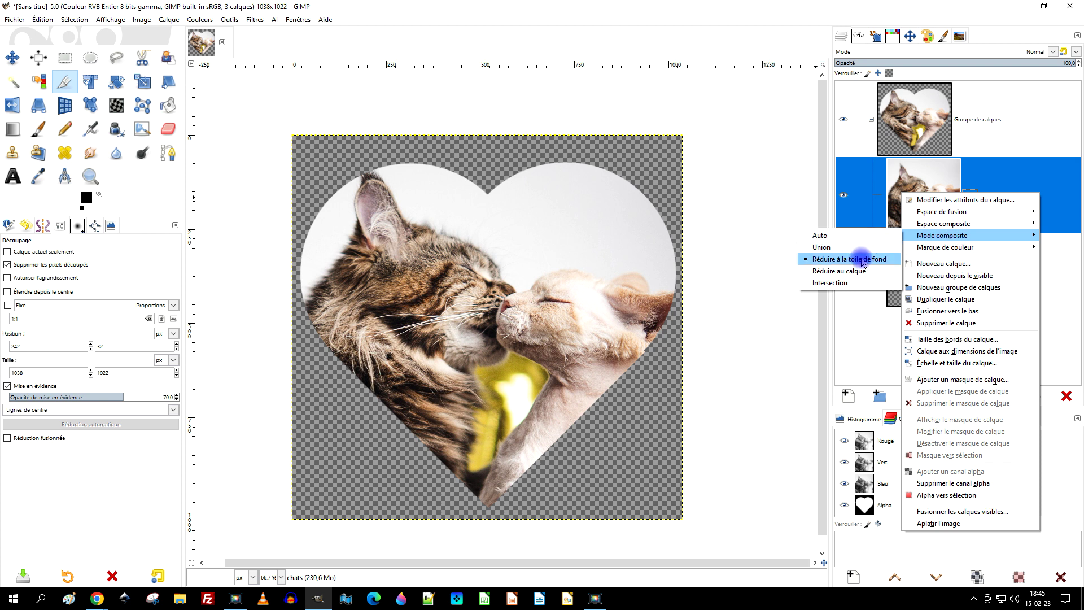
click(918, 176)
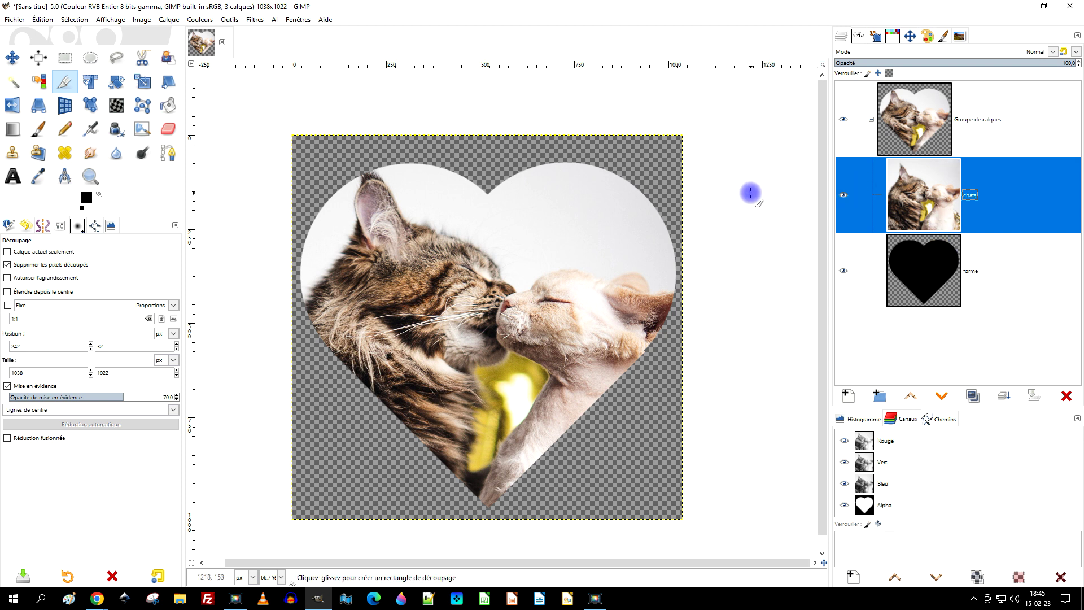
click(941, 279)
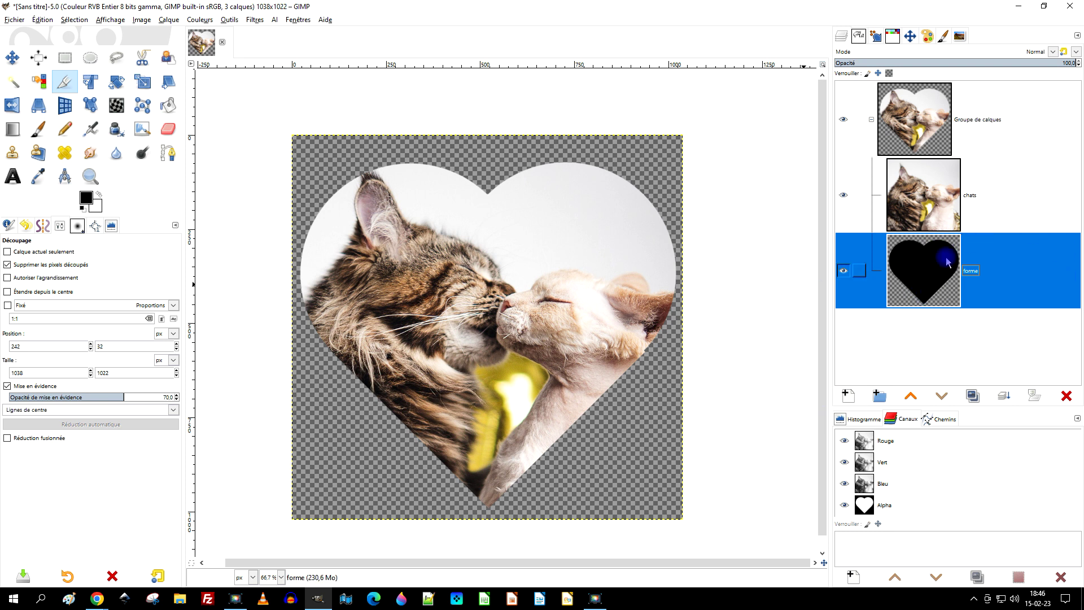
Copy the full cat photo from the Chrome browser and paste it into GIMP as a new image.
click(1011, 8)
right_click(501, 215)
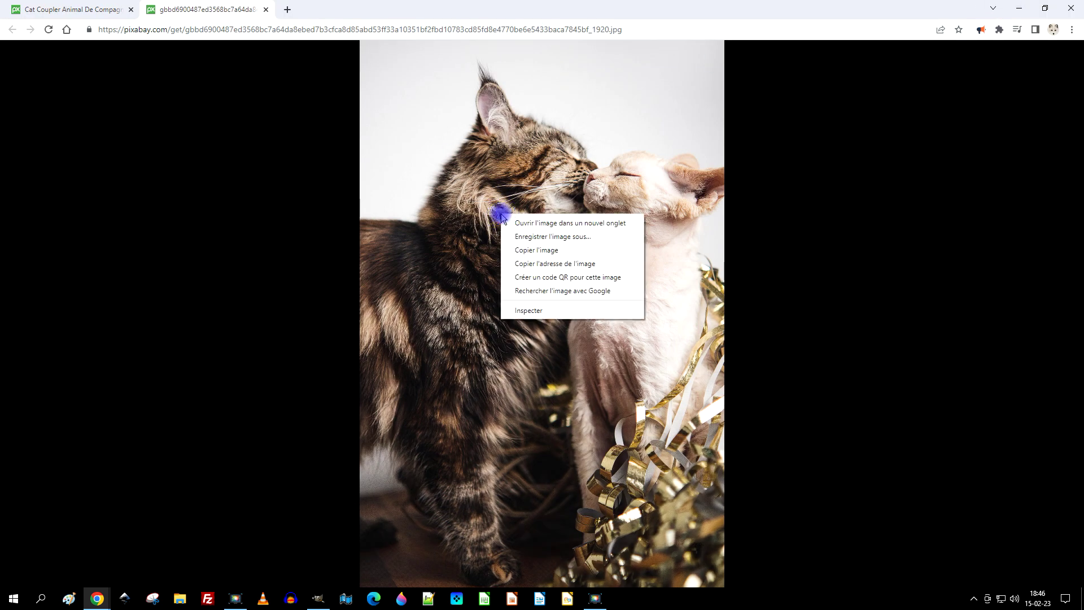
click(528, 251)
click(319, 599)
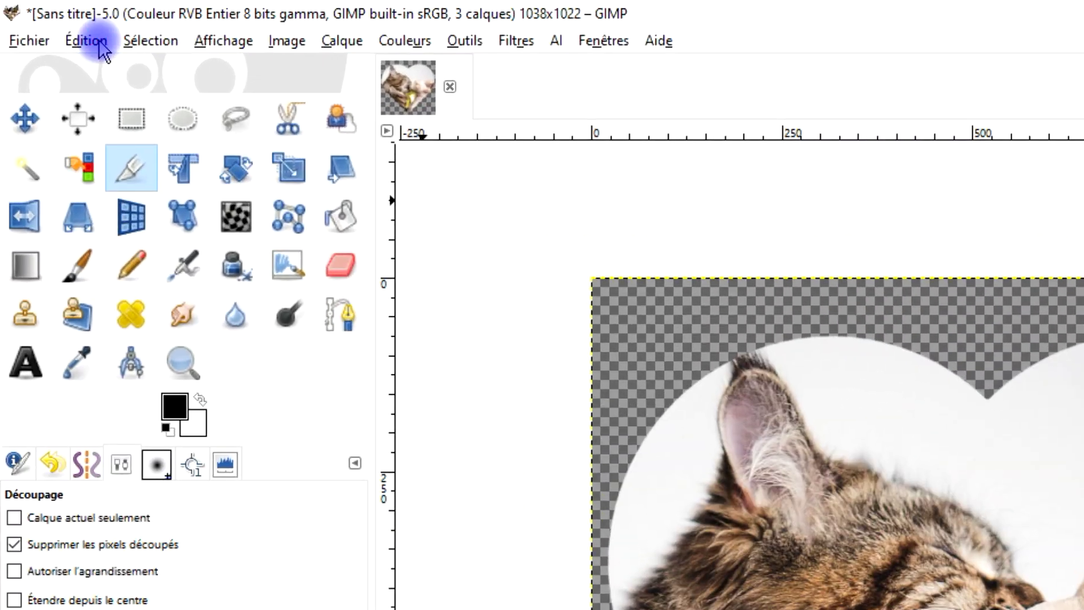
click(100, 43)
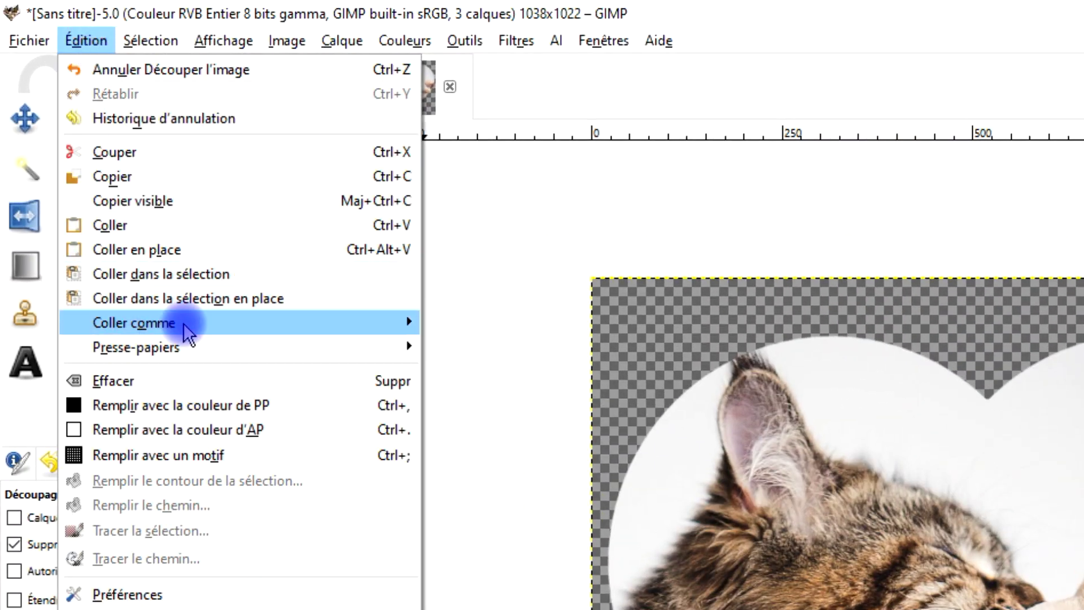
mouse_move(188, 316)
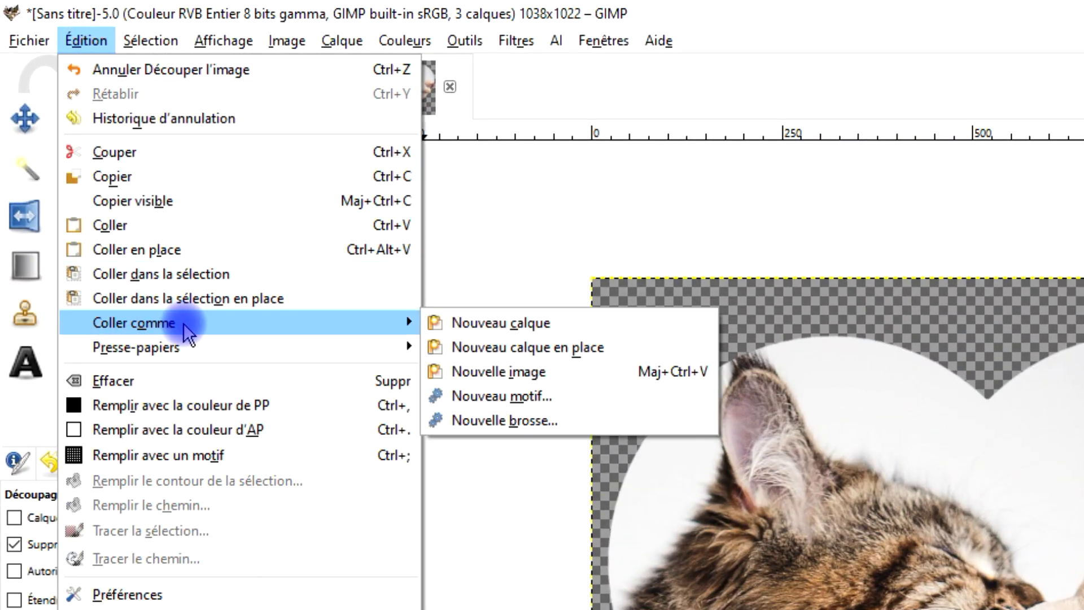
click(505, 371)
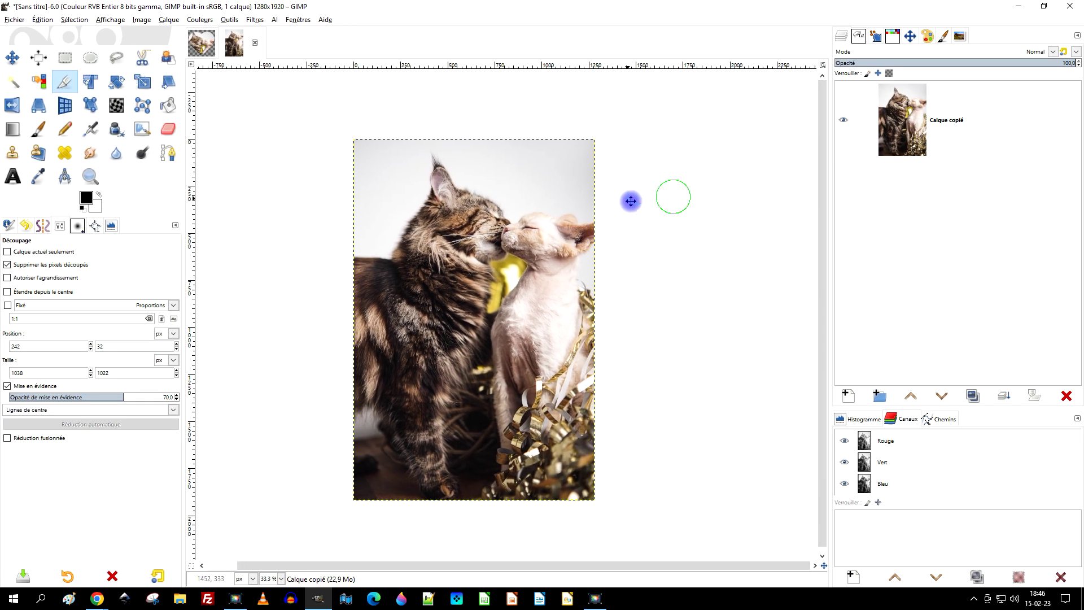
Rename the pasted photo layer as chats.
double_click(947, 121)
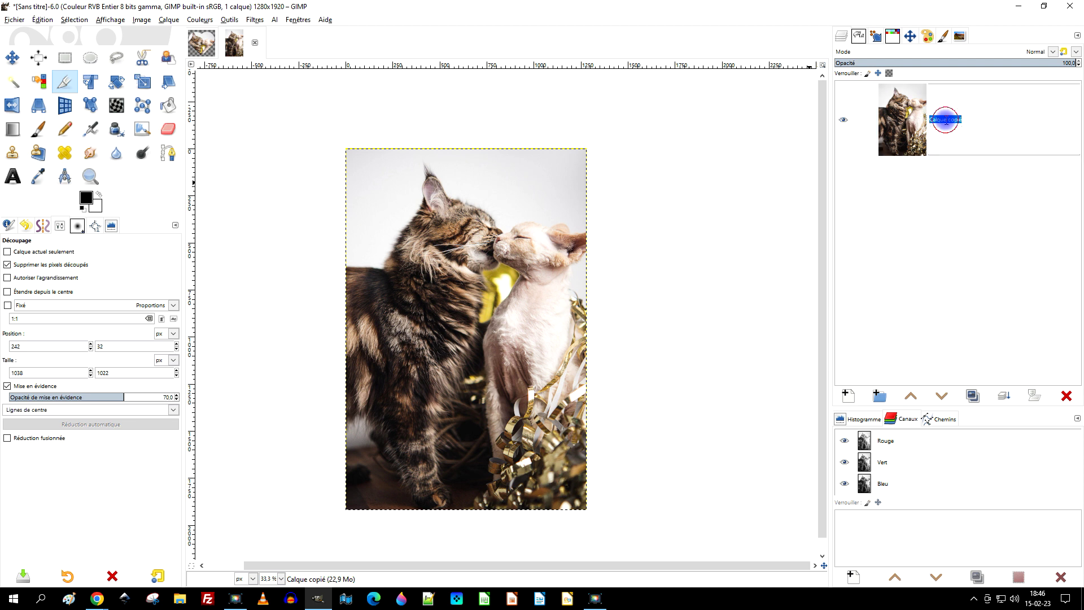
text(chats)
key(Return)
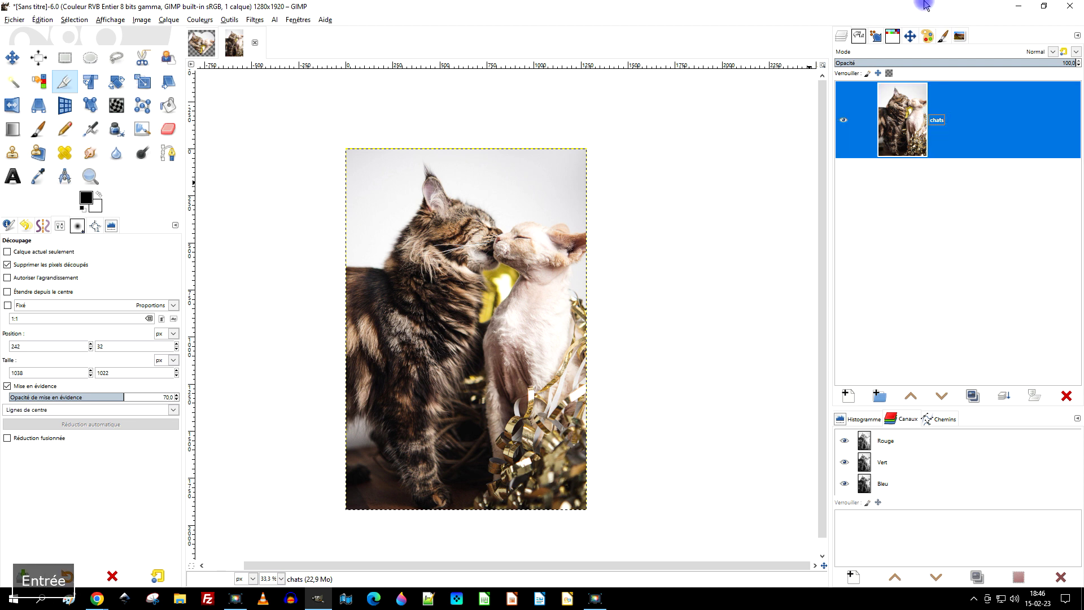
Copy the heart's forme layer from the cropped image and paste it as a new layer in the full photo image.
click(204, 40)
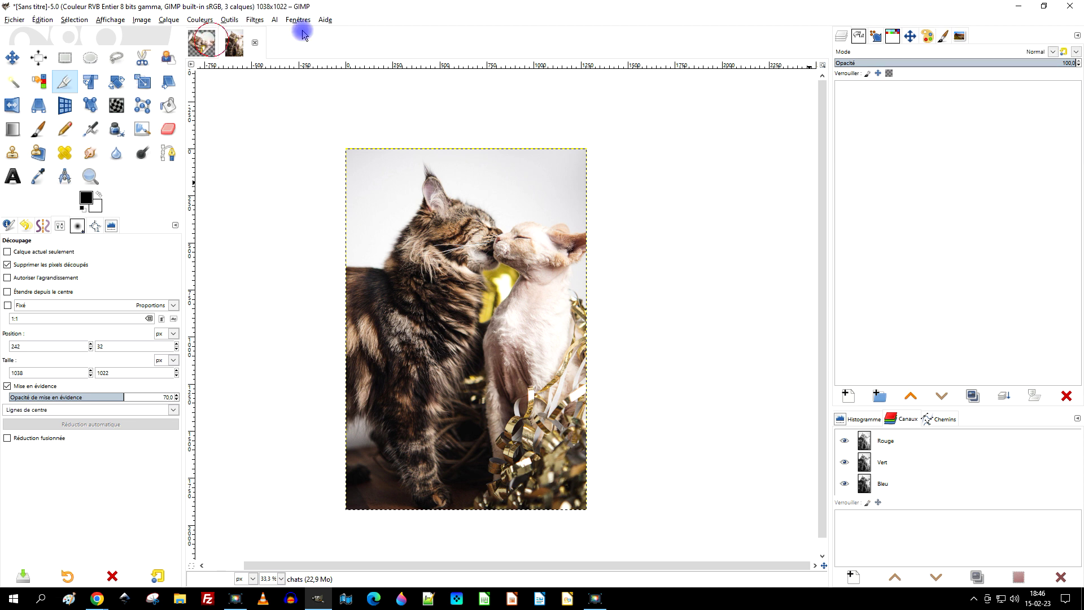
click(915, 257)
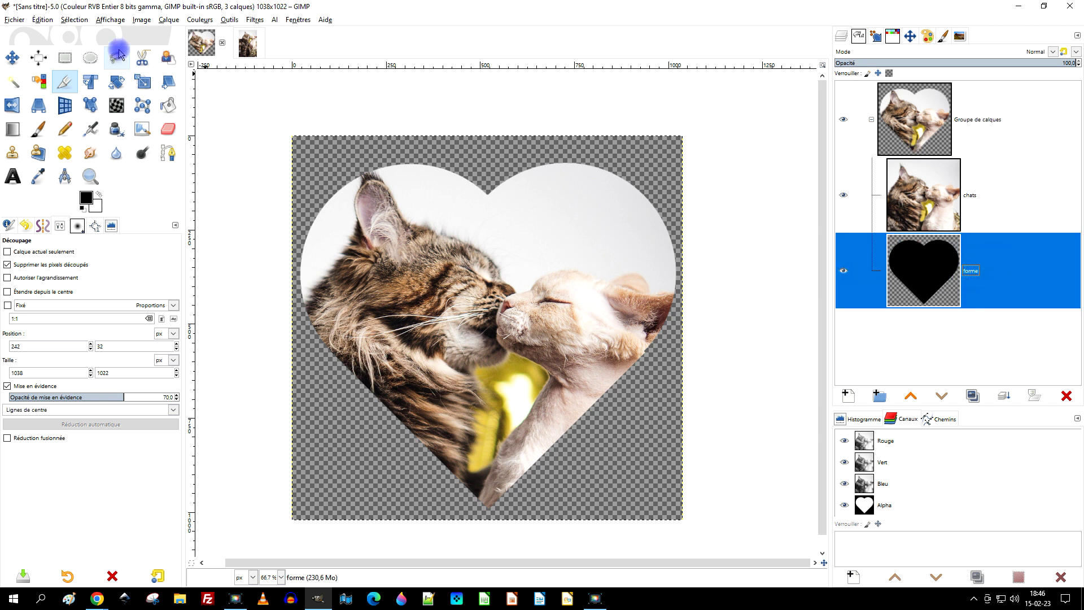
click(41, 21)
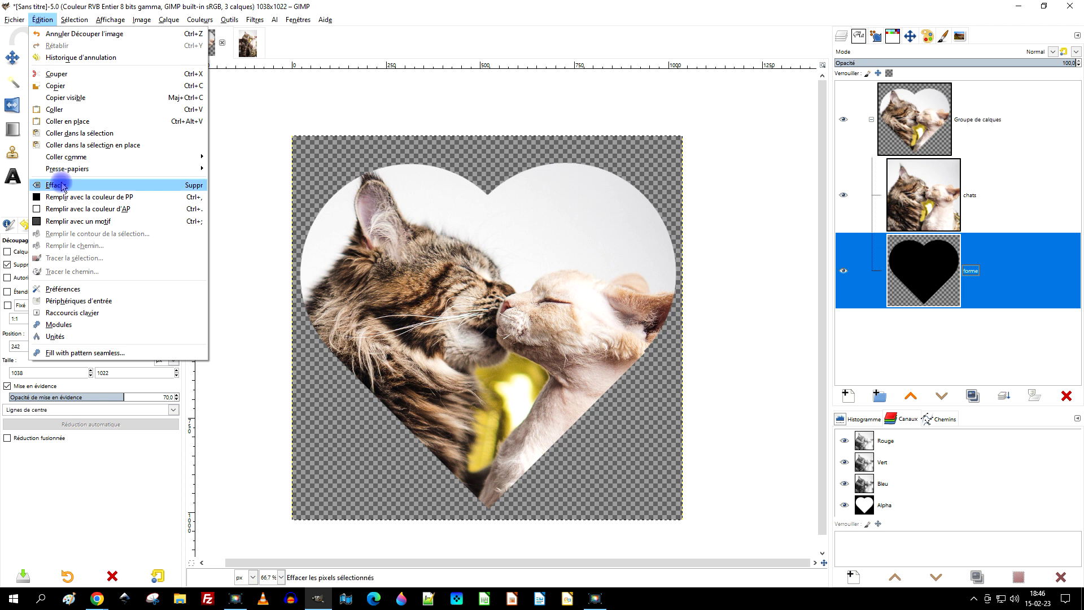
click(60, 88)
click(248, 44)
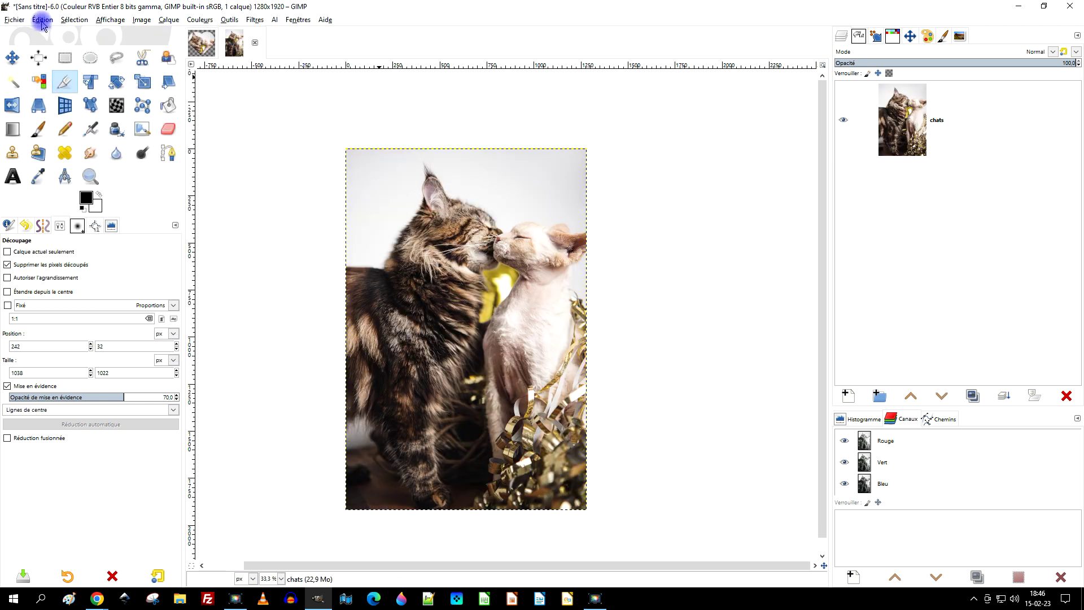
click(43, 20)
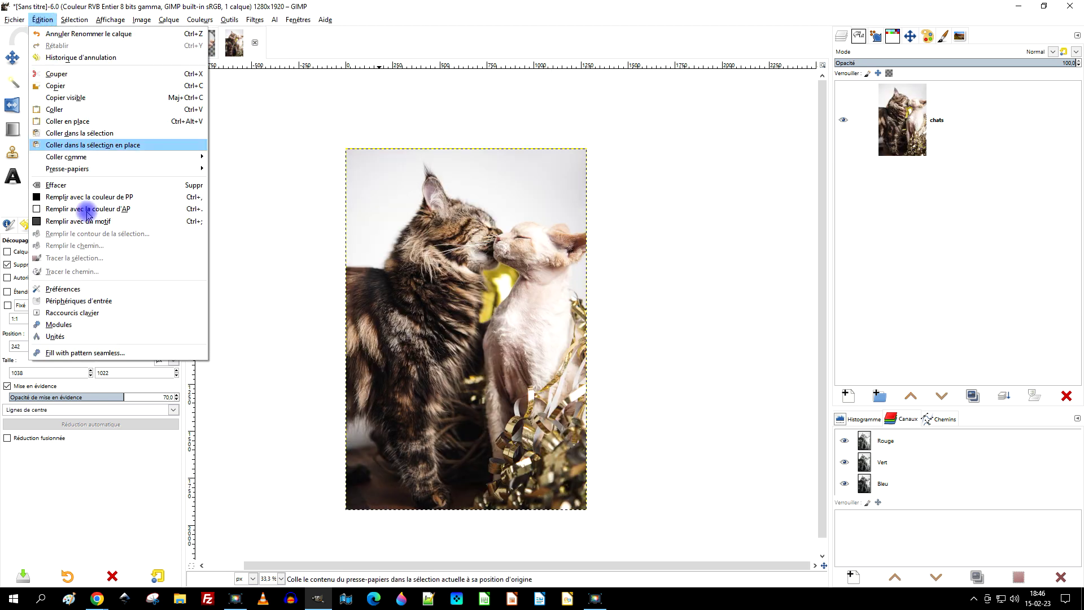
click(83, 115)
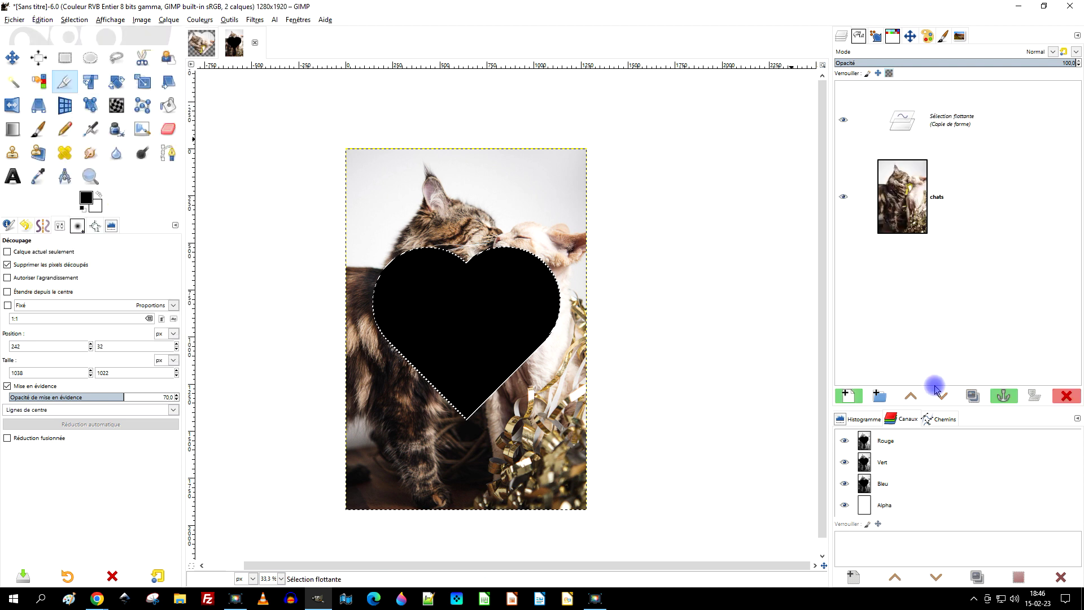
click(848, 396)
click(941, 108)
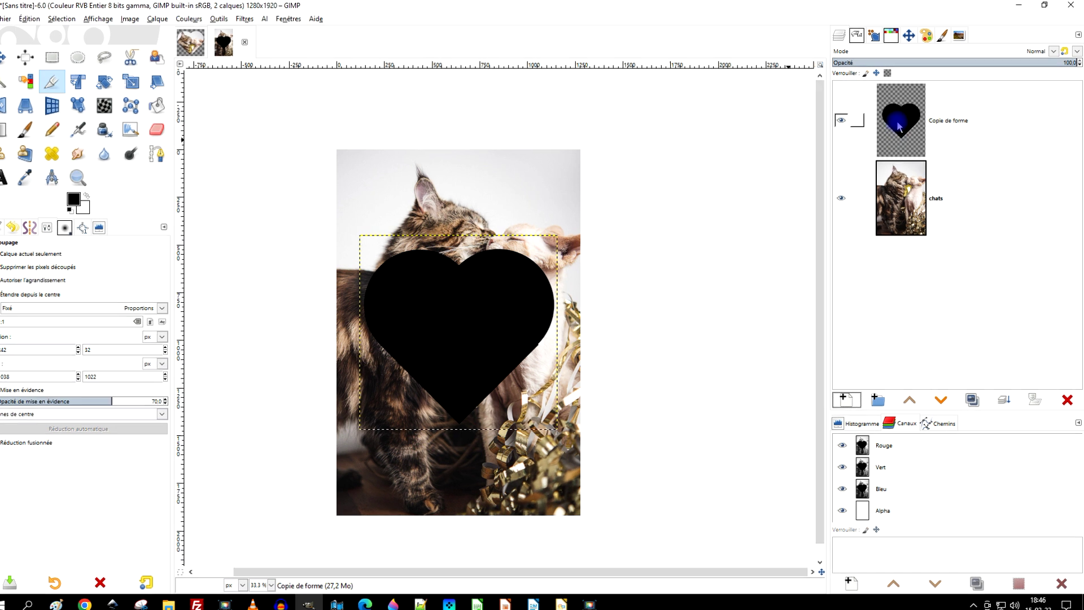
Expand the Copie de forme layer to the image dimensions and remove its alpha channel.
right_click(901, 125)
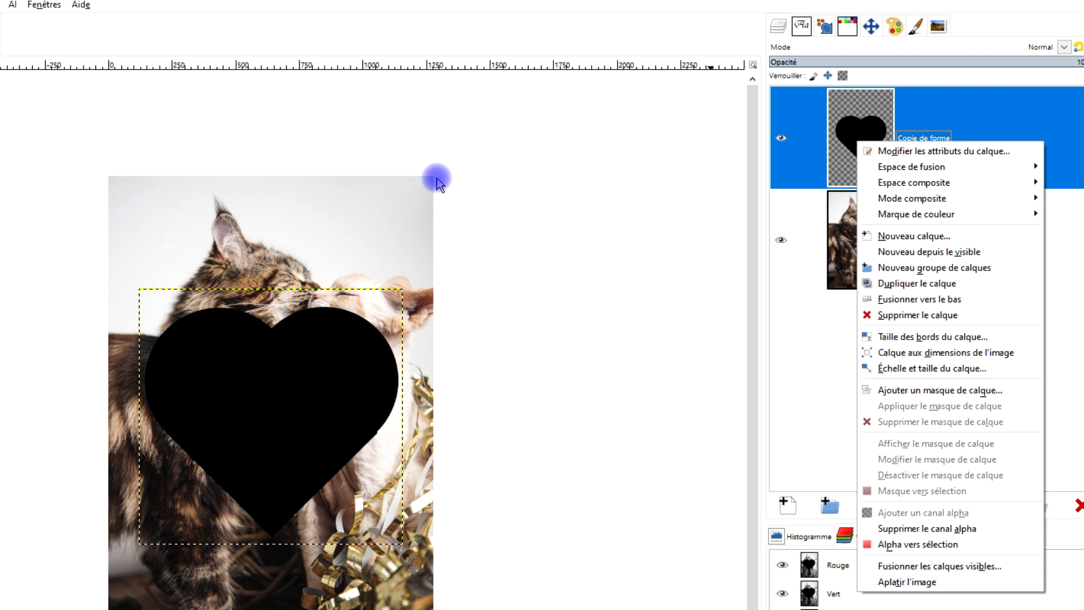
click(964, 353)
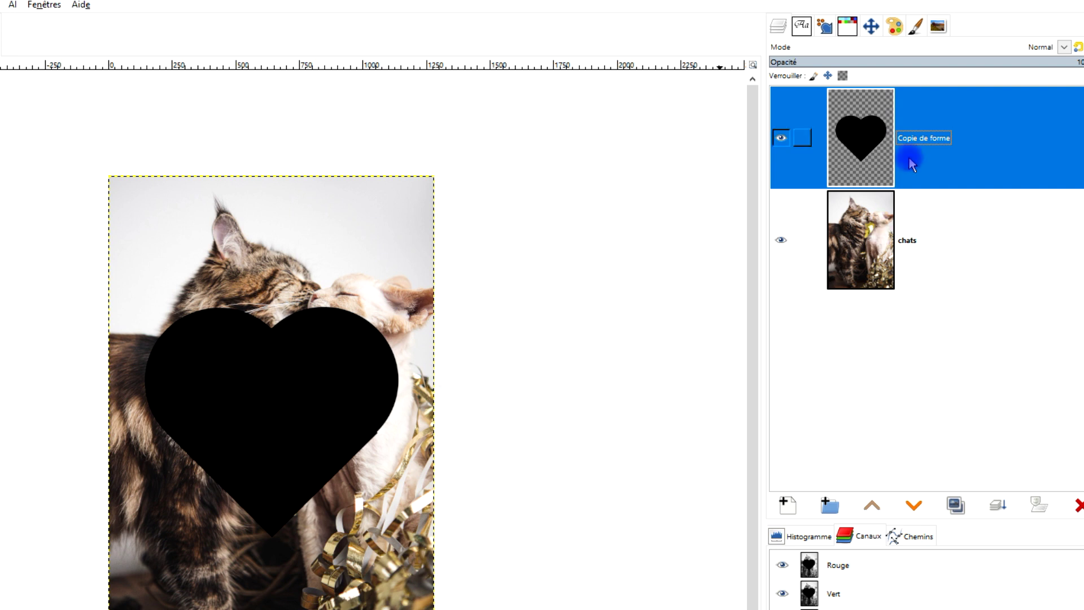
right_click(875, 144)
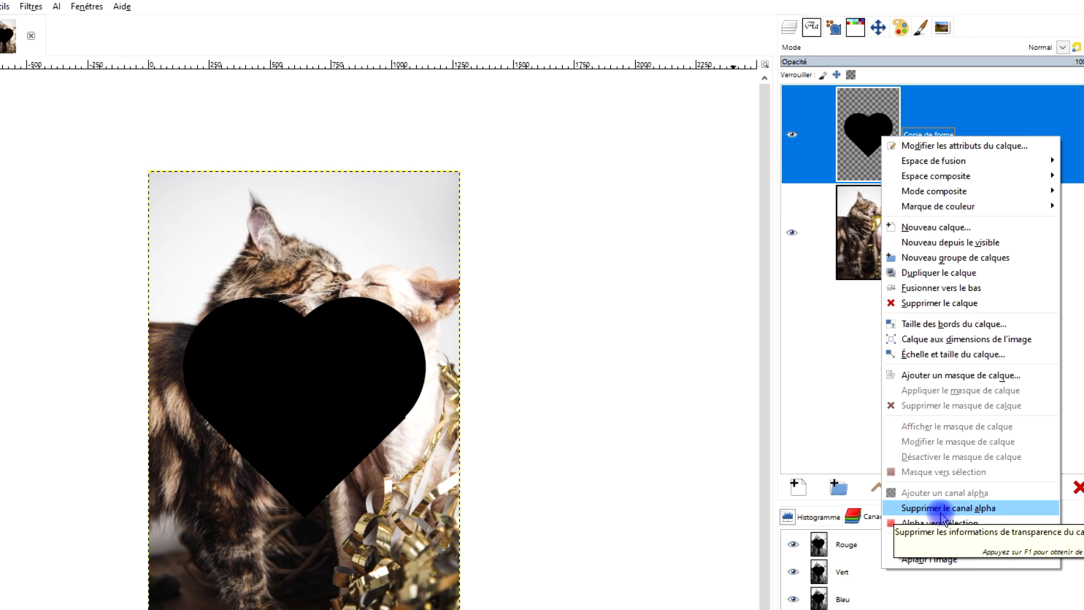
click(941, 511)
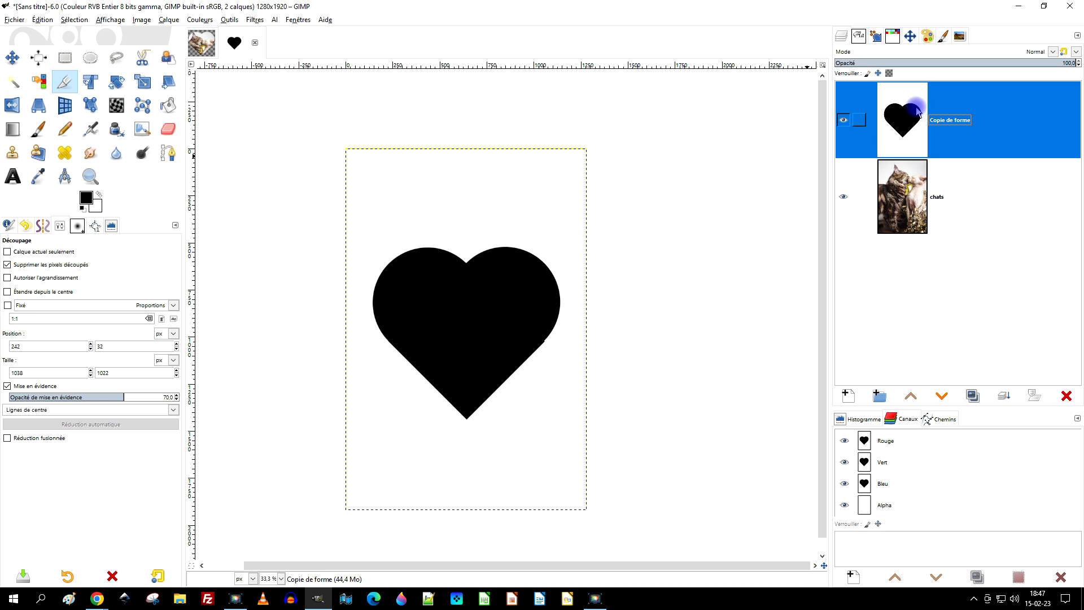
Lower the Copie de forme layer beneath the chats layer and make chats the active layer.
click(941, 396)
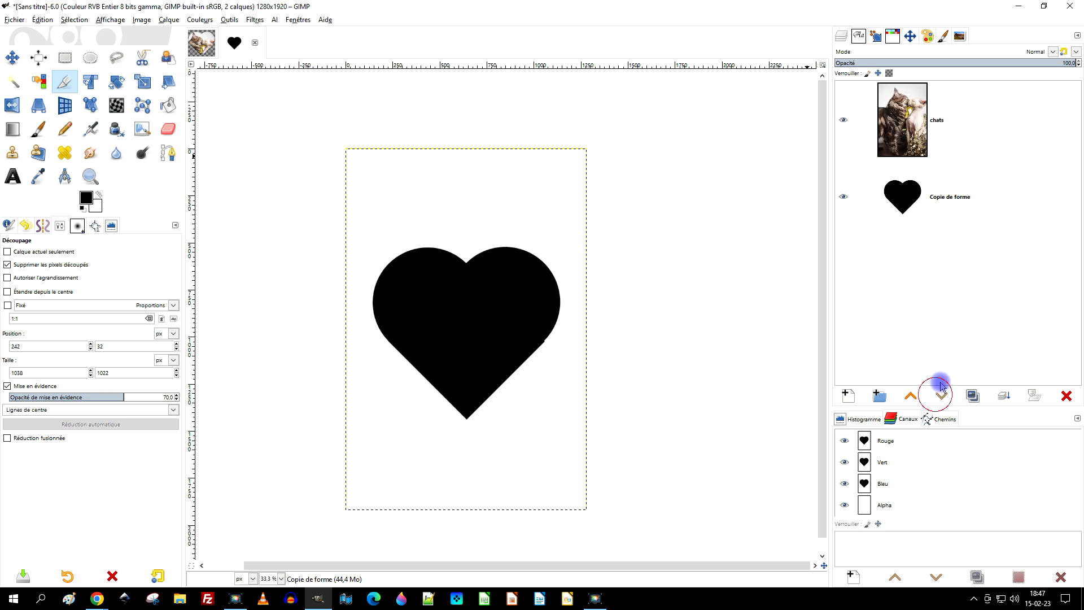
click(911, 124)
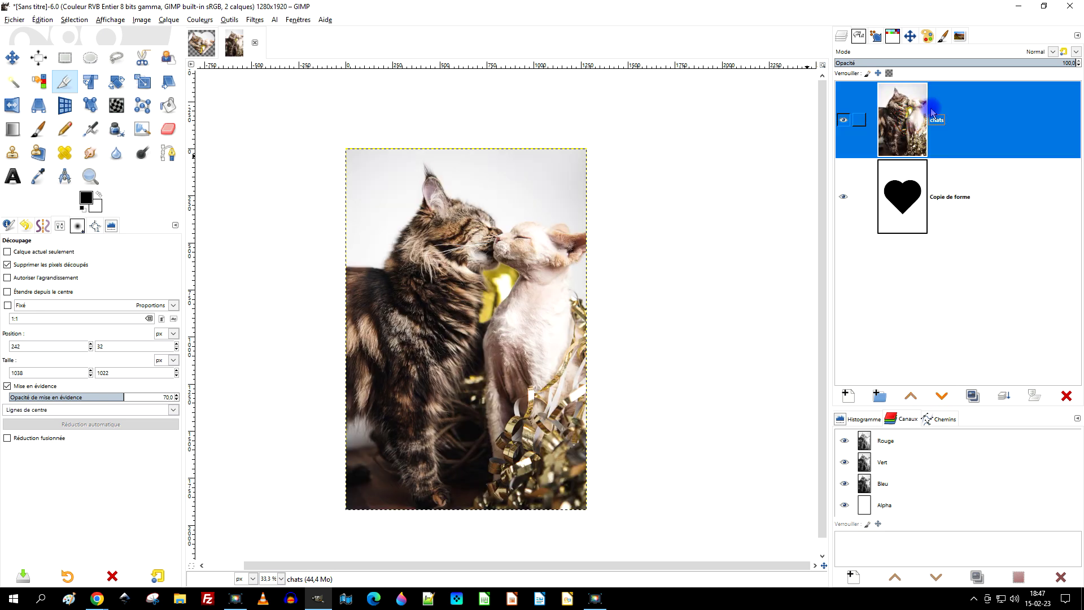
click(17, 20)
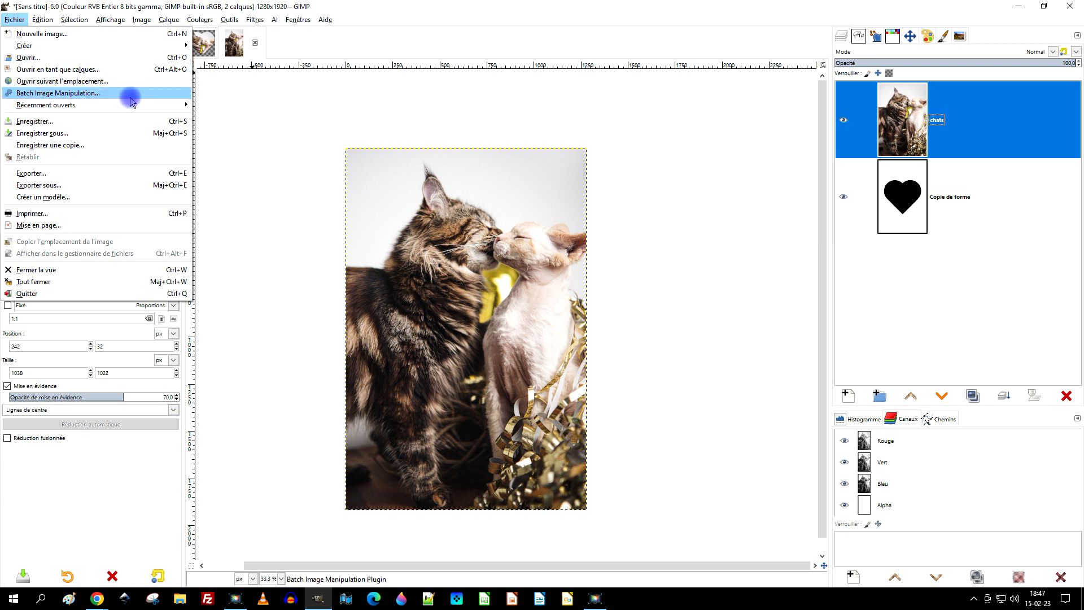
mouse_move(43, 23)
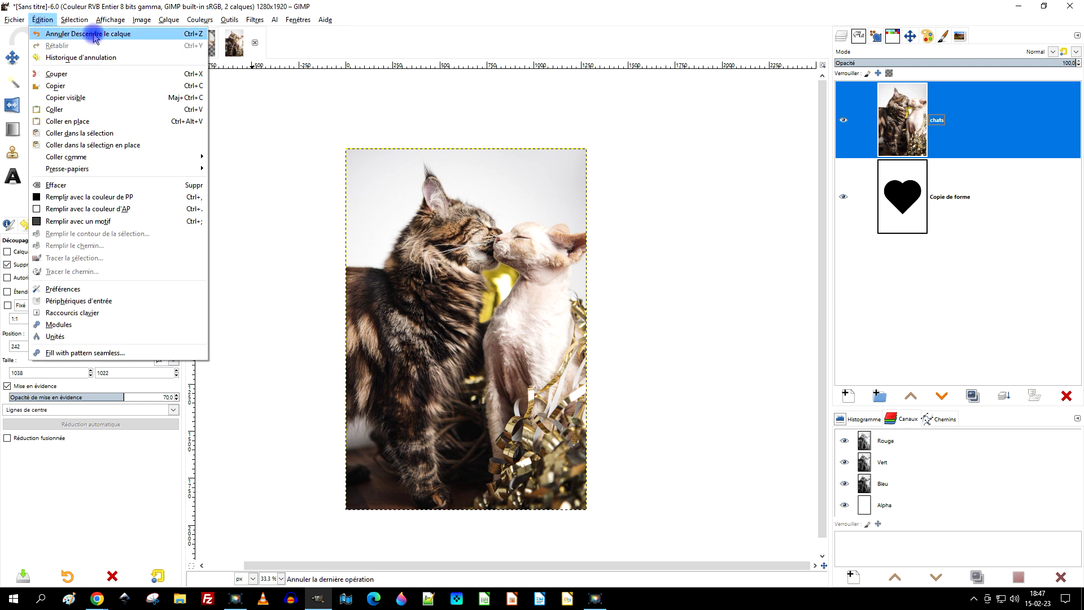
mouse_move(325, 19)
click(643, 45)
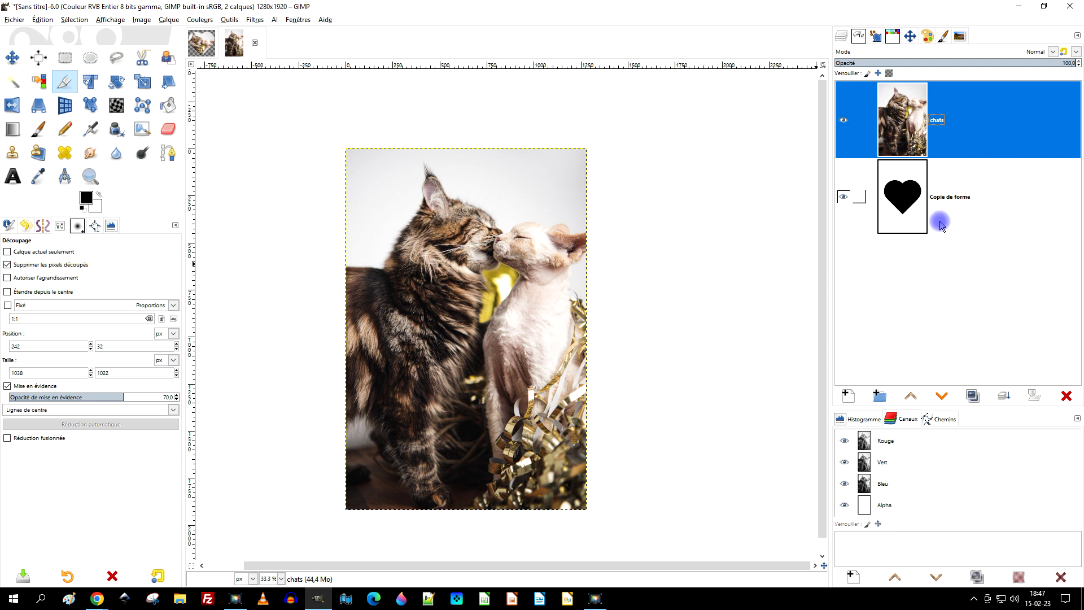
Rename the Copie de forme layer as coeur, and hide the chats layer briefly to check the heart beneath it.
click(987, 194)
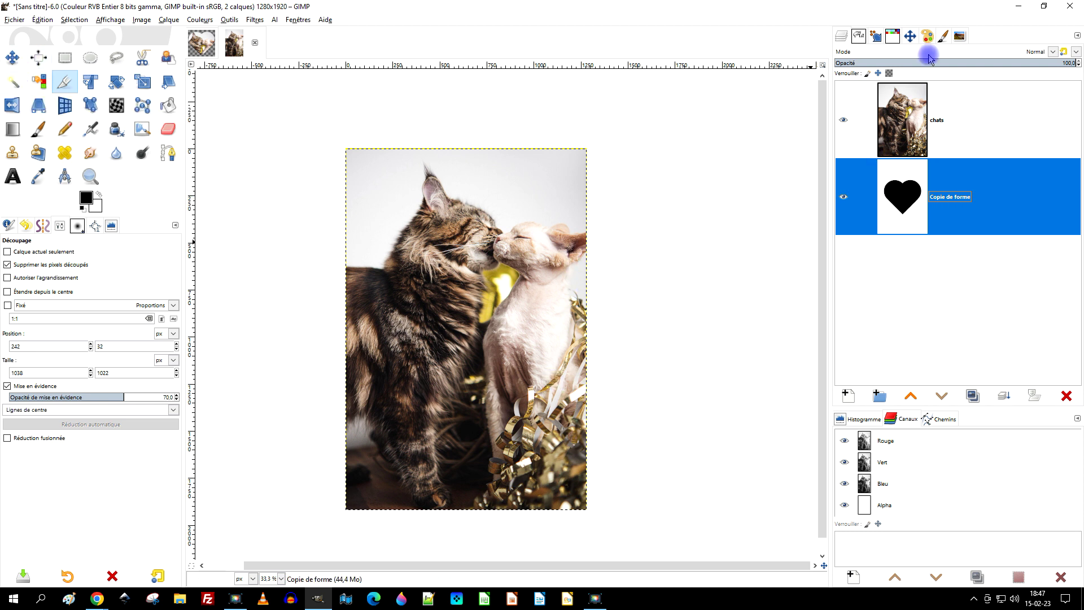
double_click(949, 196)
text(coeur)
key(Return)
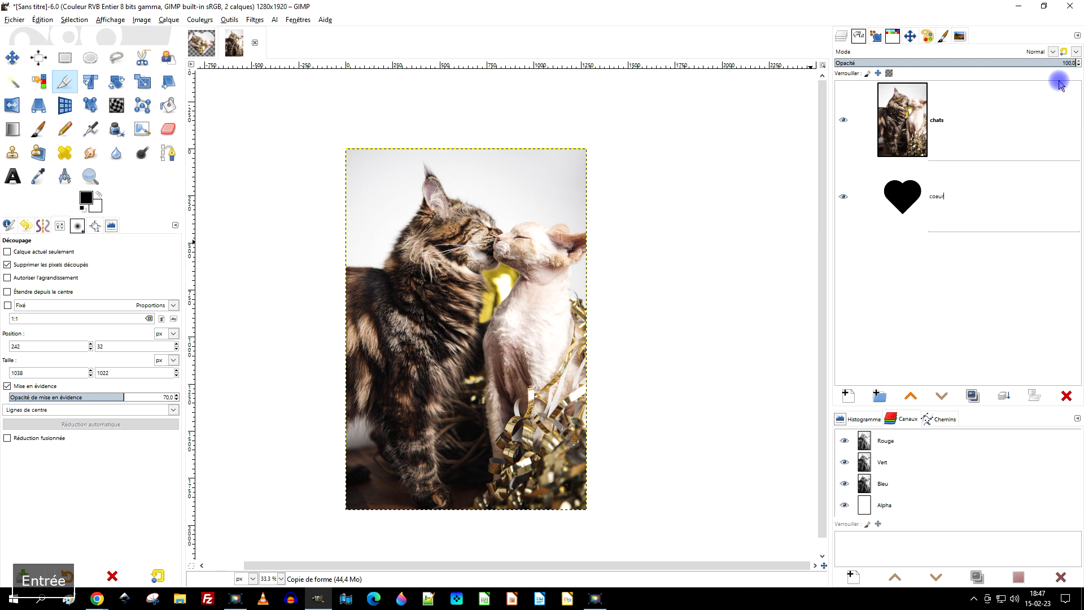
click(844, 119)
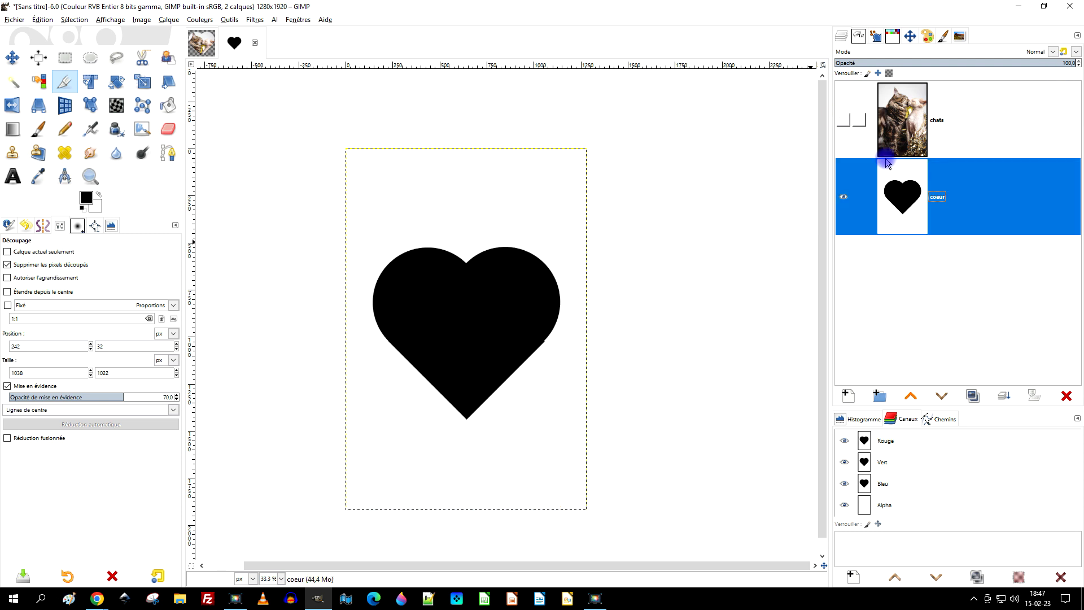
click(843, 119)
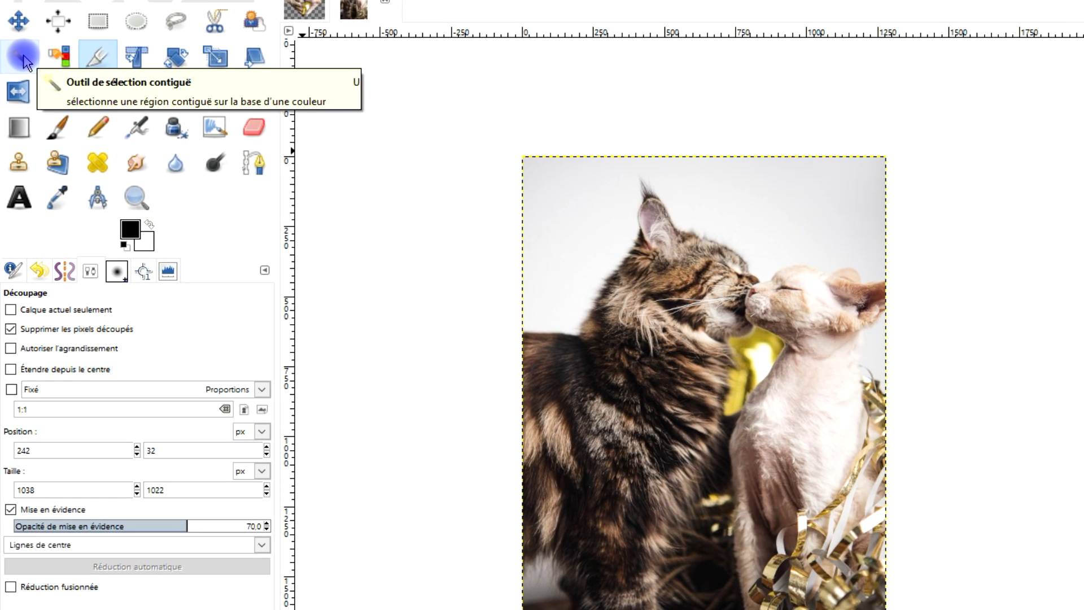
Hide the chats layer and select the black heart on the coeur layer with Fuzzy Select, with edge feathering off.
click(23, 57)
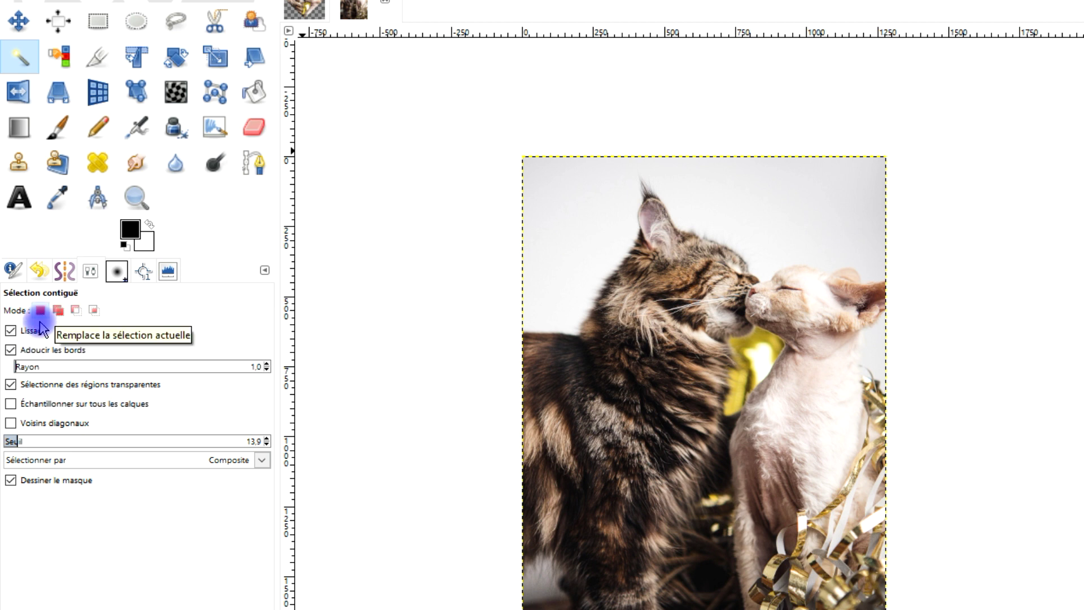
click(12, 353)
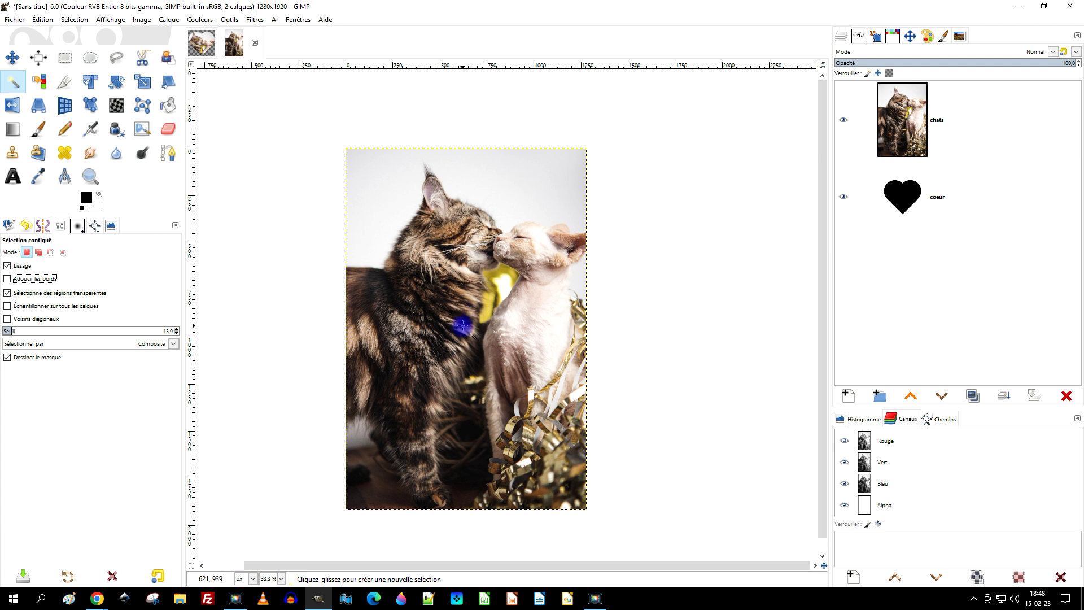
click(842, 121)
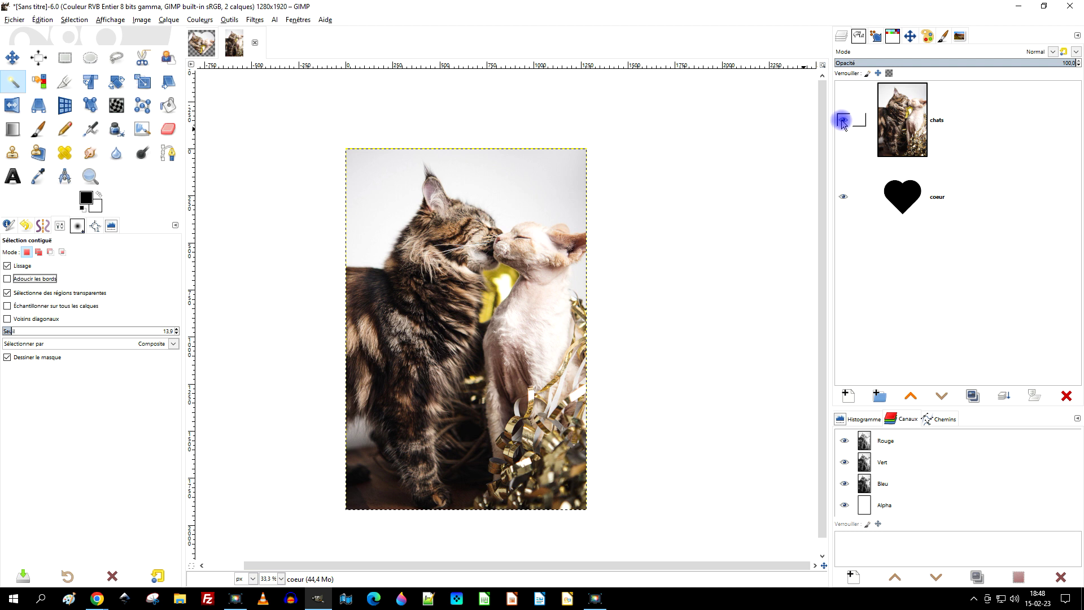
click(843, 121)
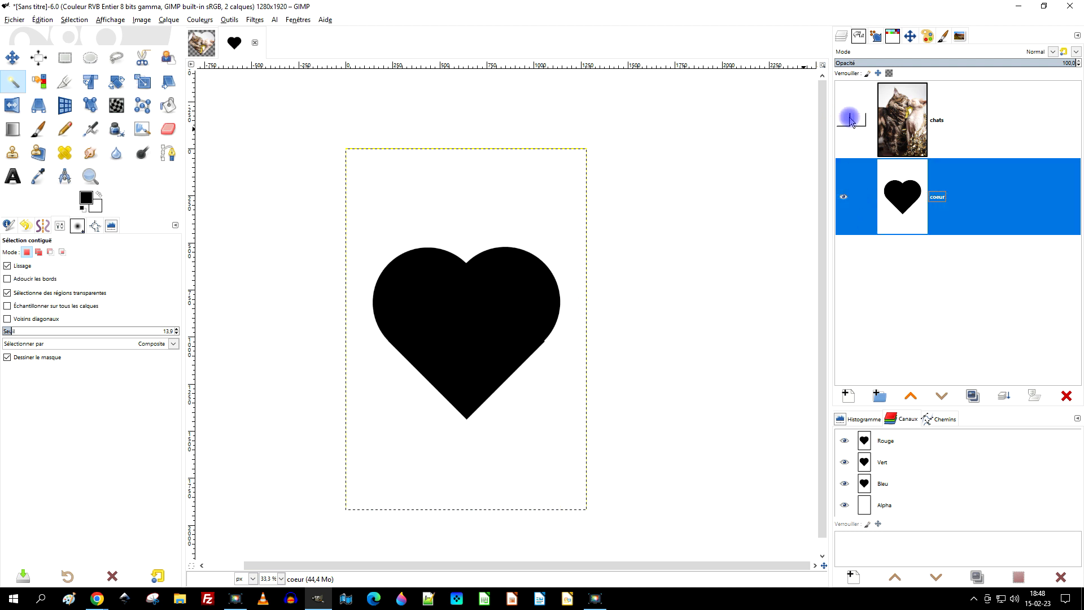
drag(493, 310, 491, 261)
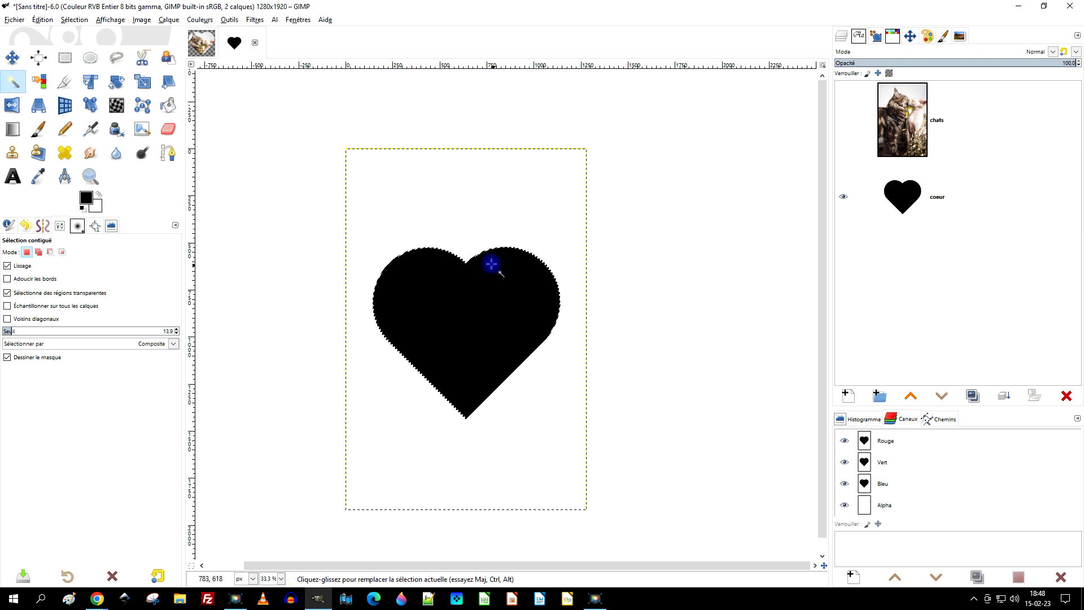
scroll(487, 271, up, 2)
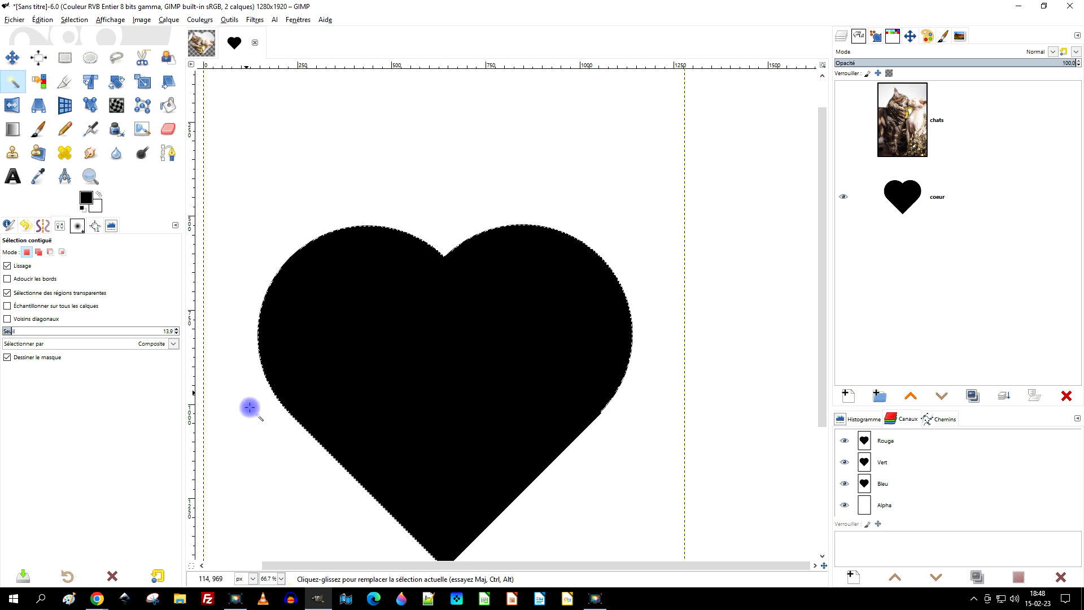
Show the chats layer again, make it the active layer and hide the coeur layer.
click(846, 120)
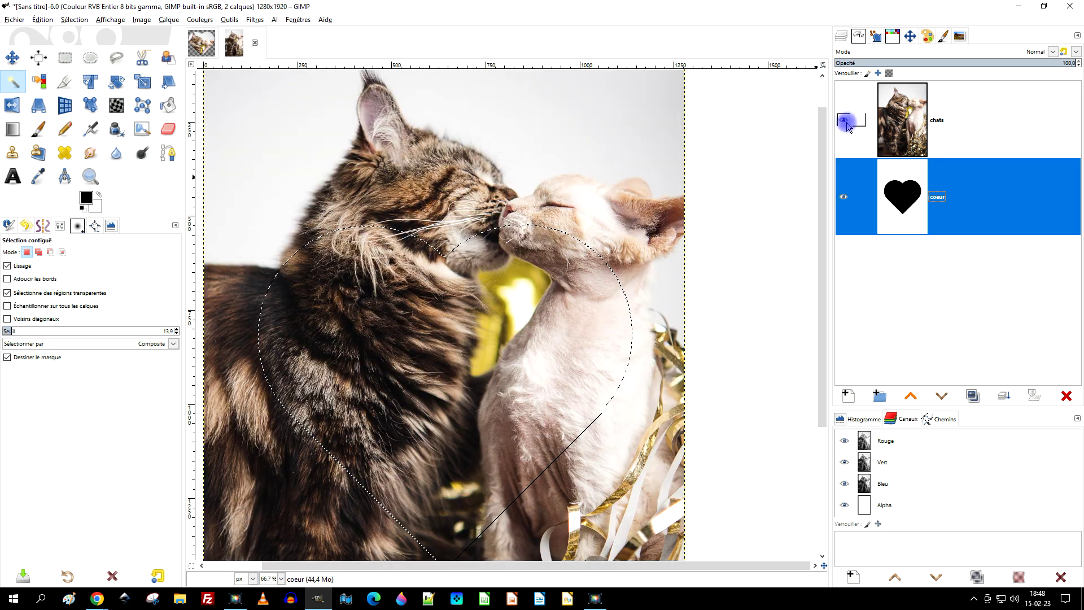
click(899, 116)
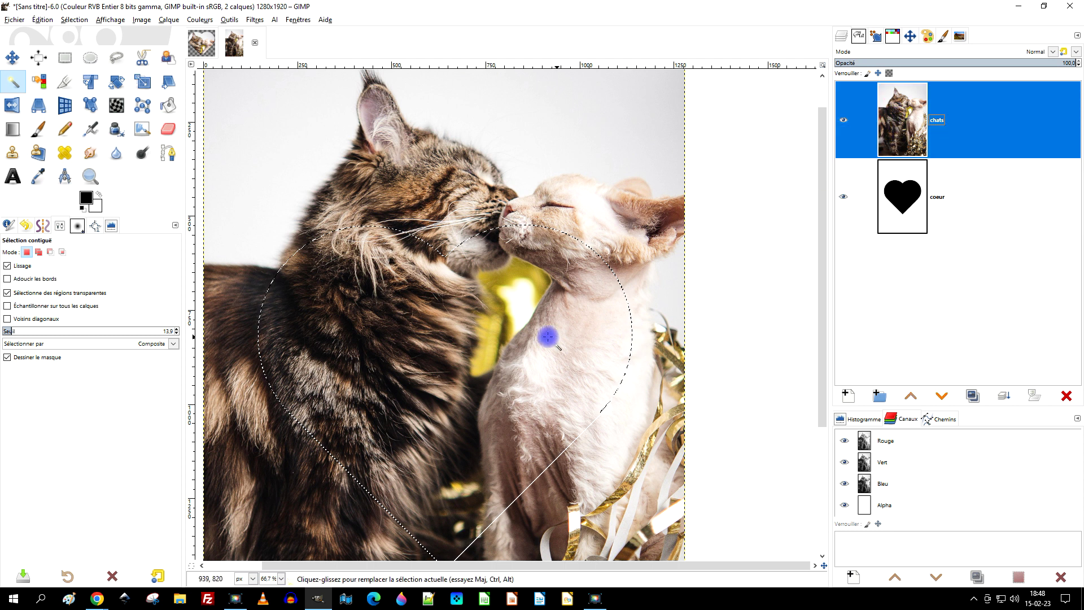
scroll(467, 316, down, 3)
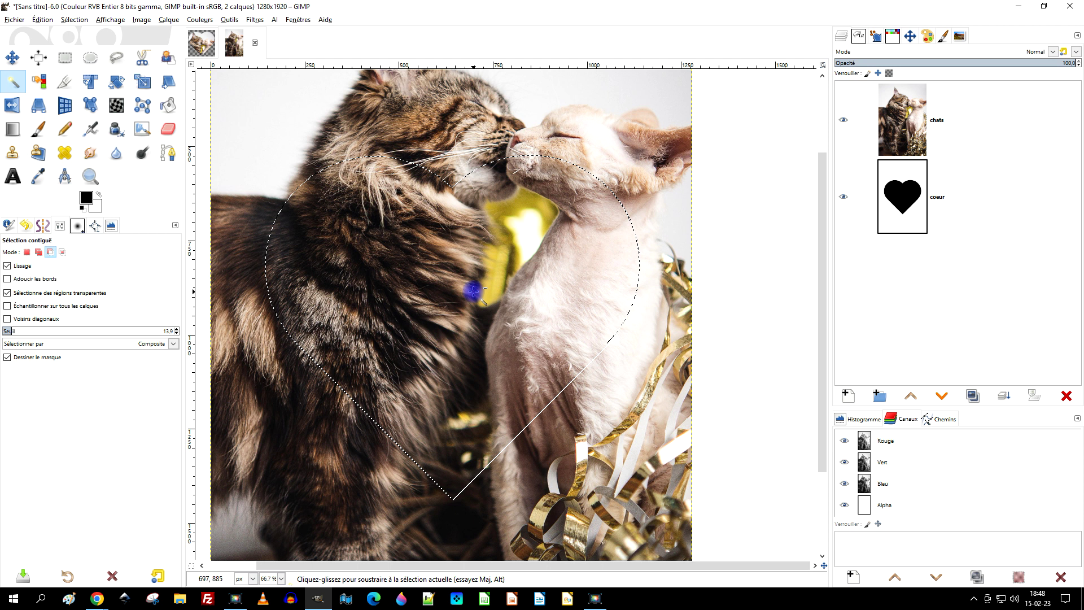
scroll(474, 285, down, 1)
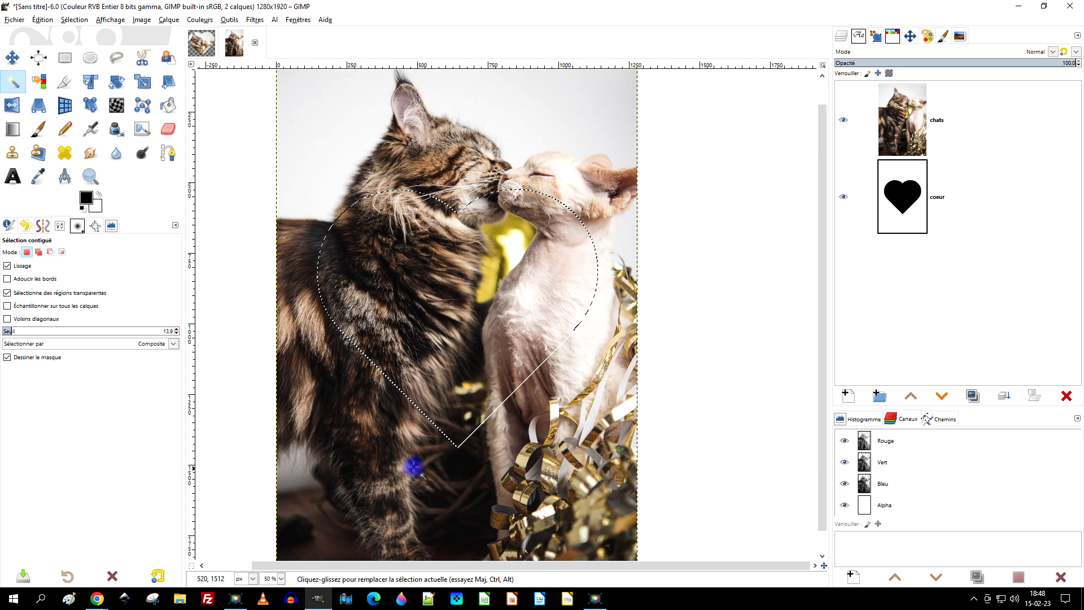
drag(535, 259, 492, 306)
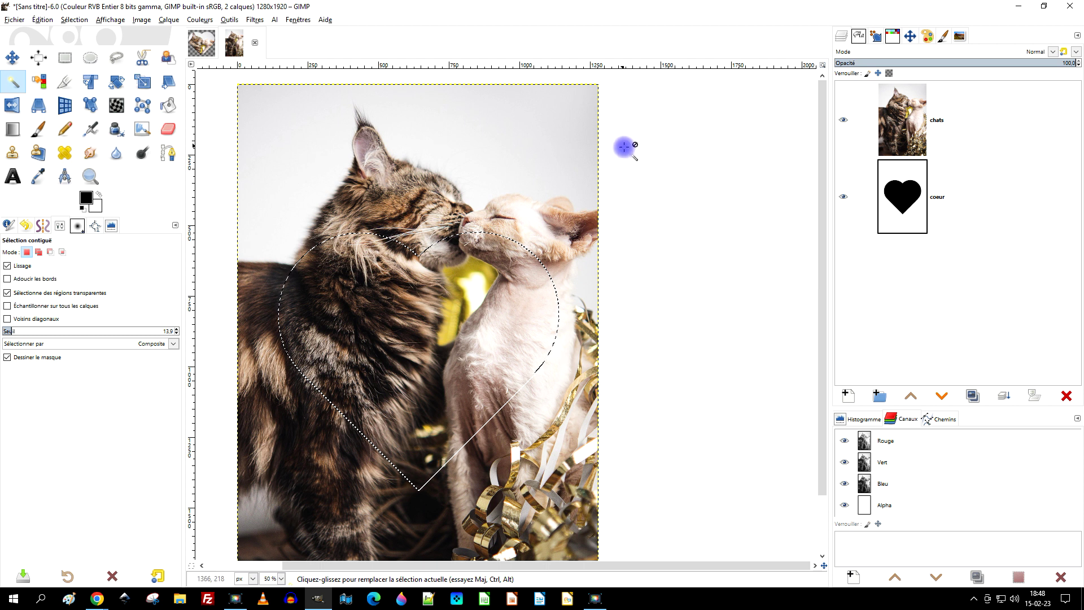
click(842, 197)
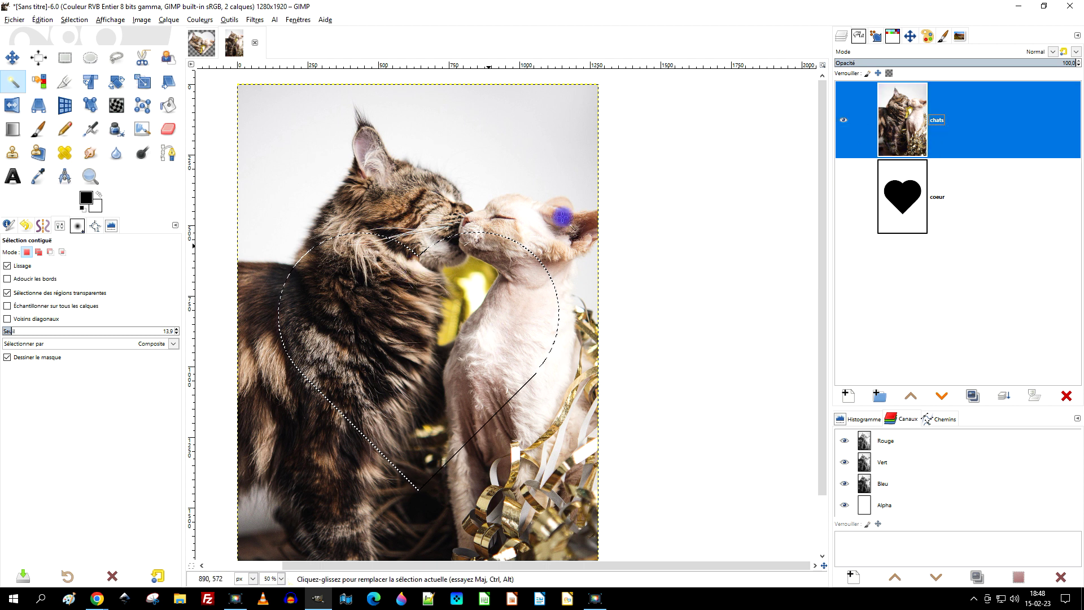
Set the Move tool to act on the selection and reposition the heart outline over the two cats' heads.
click(13, 57)
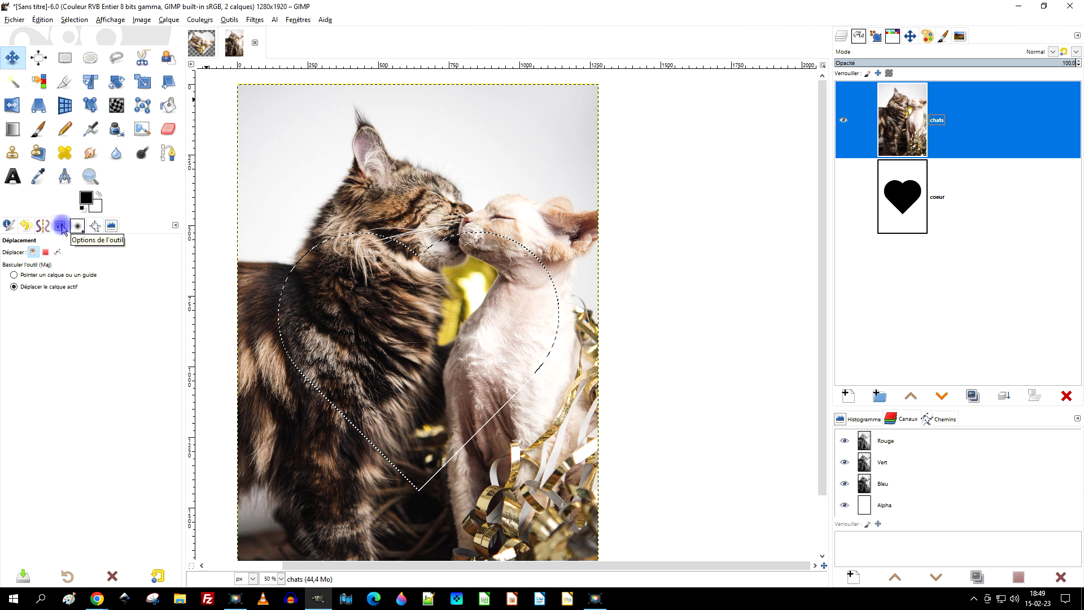
click(45, 252)
drag(429, 319, 469, 218)
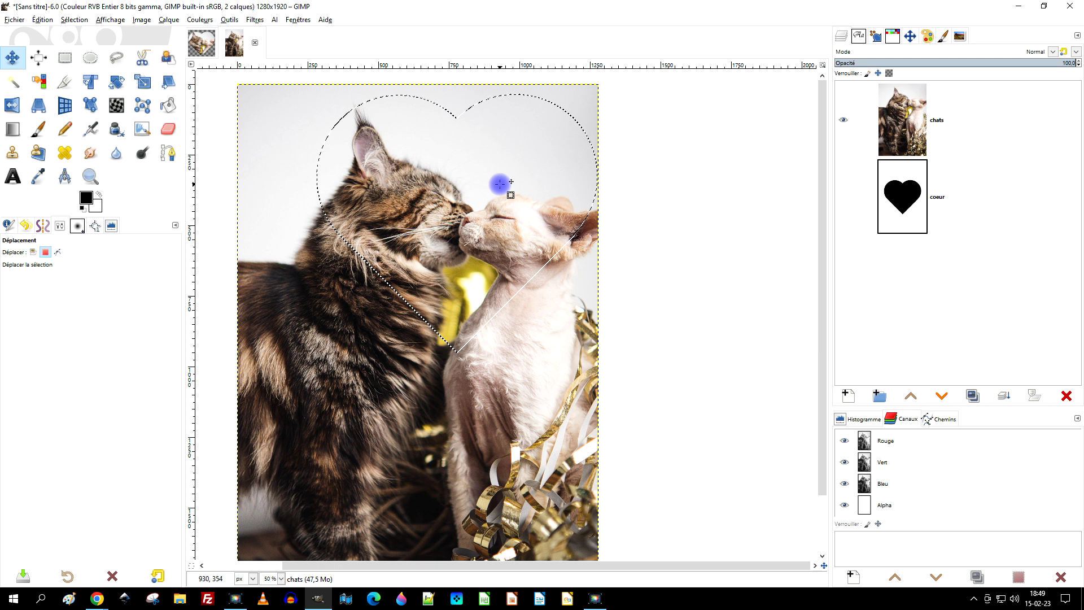
Cut the heart-shaped area from chats, paste it as a new layer and hide the chats layer.
click(41, 21)
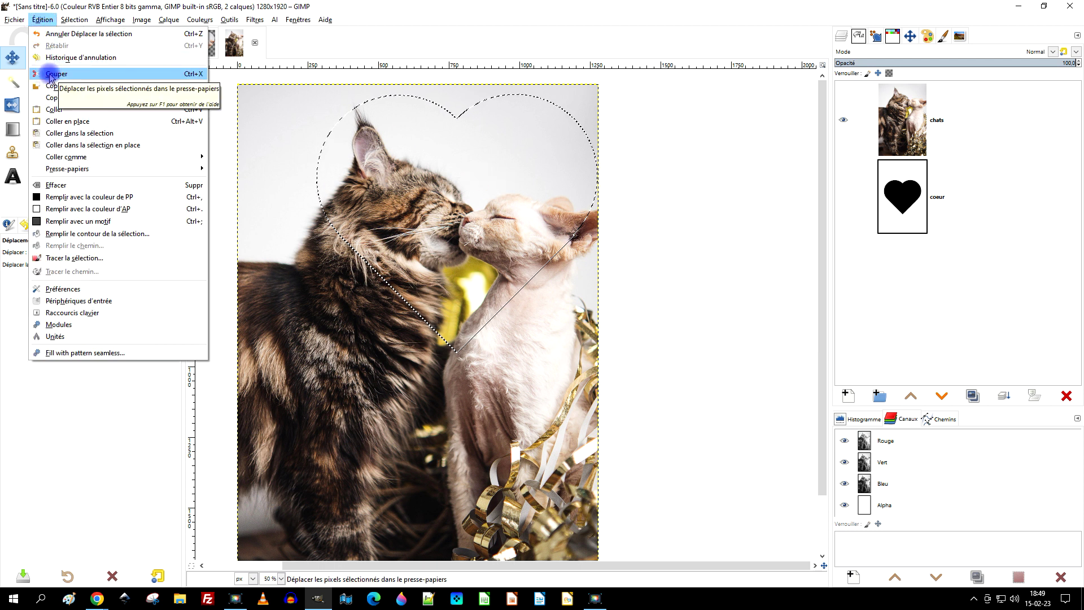
click(50, 76)
click(42, 21)
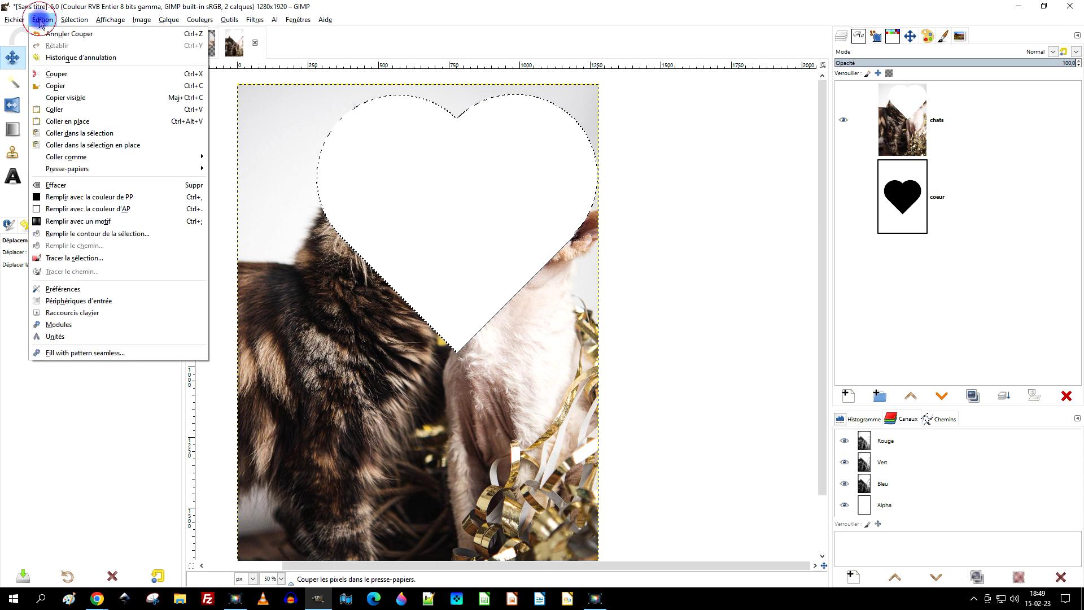
click(65, 112)
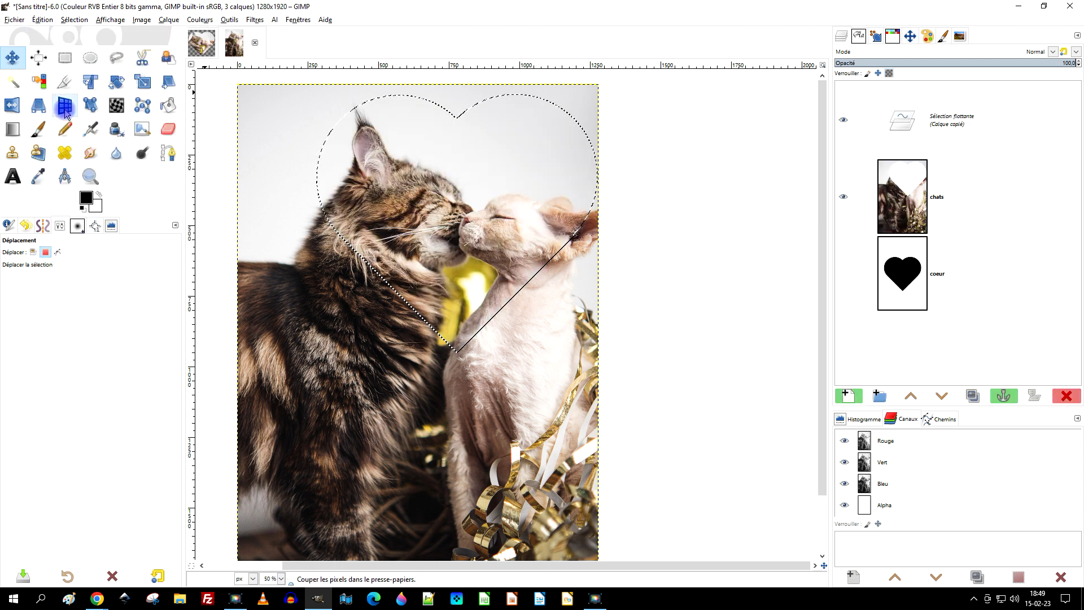
click(848, 397)
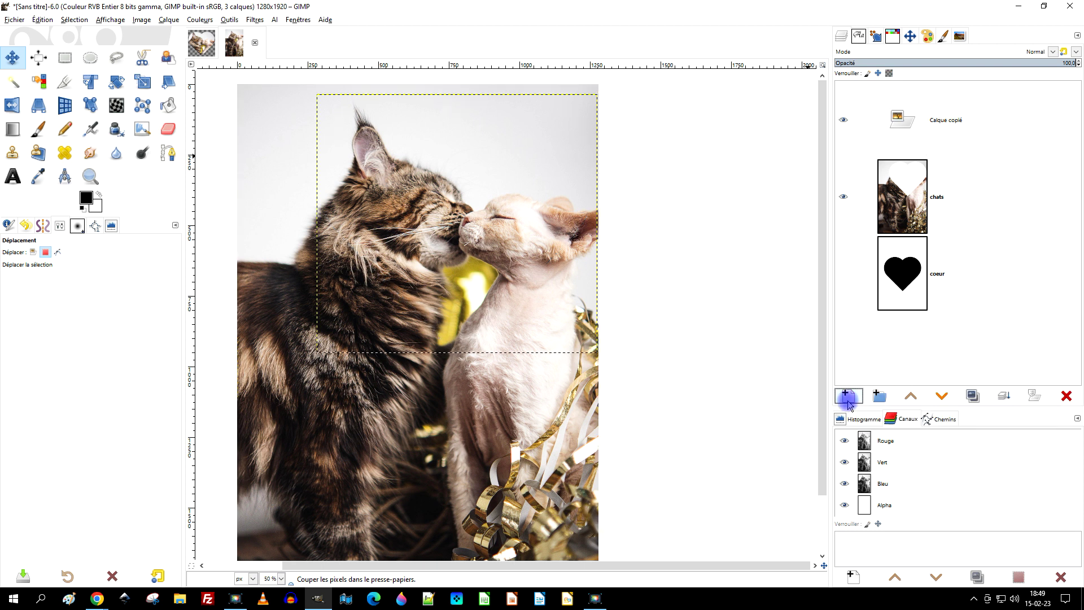
click(844, 197)
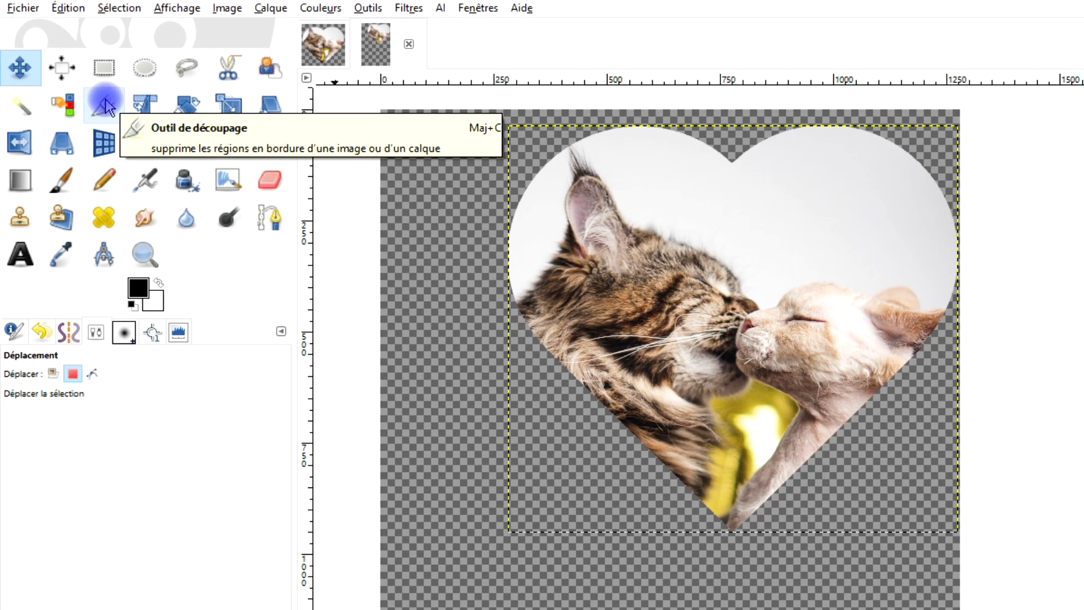
Crop the image to the pasted heart's bounds, 996 x 920 px at position 284, 34.
click(65, 82)
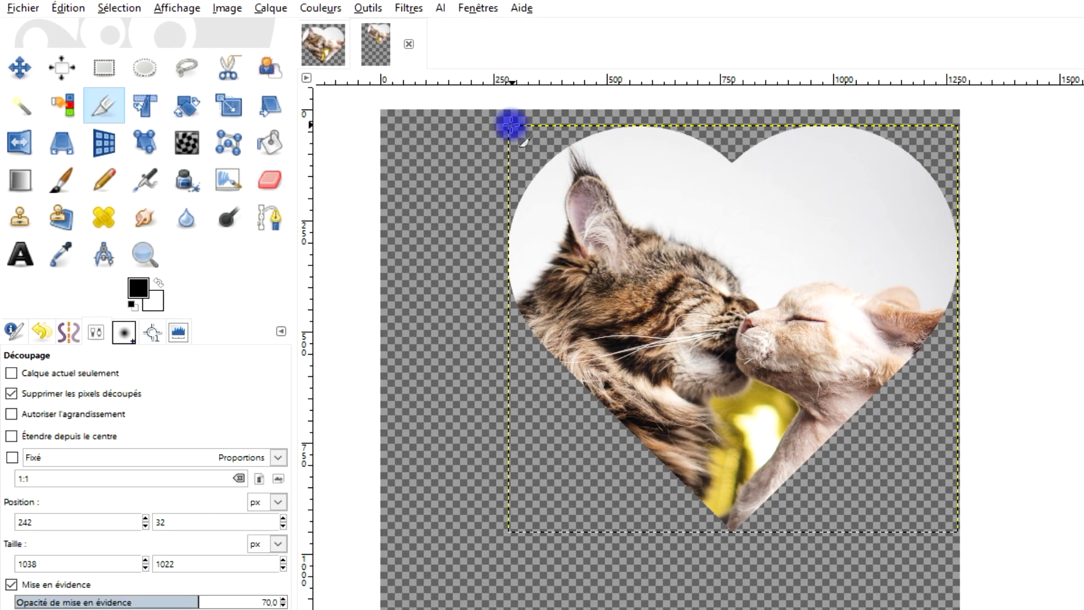
drag(510, 124, 1050, 534)
click(876, 278)
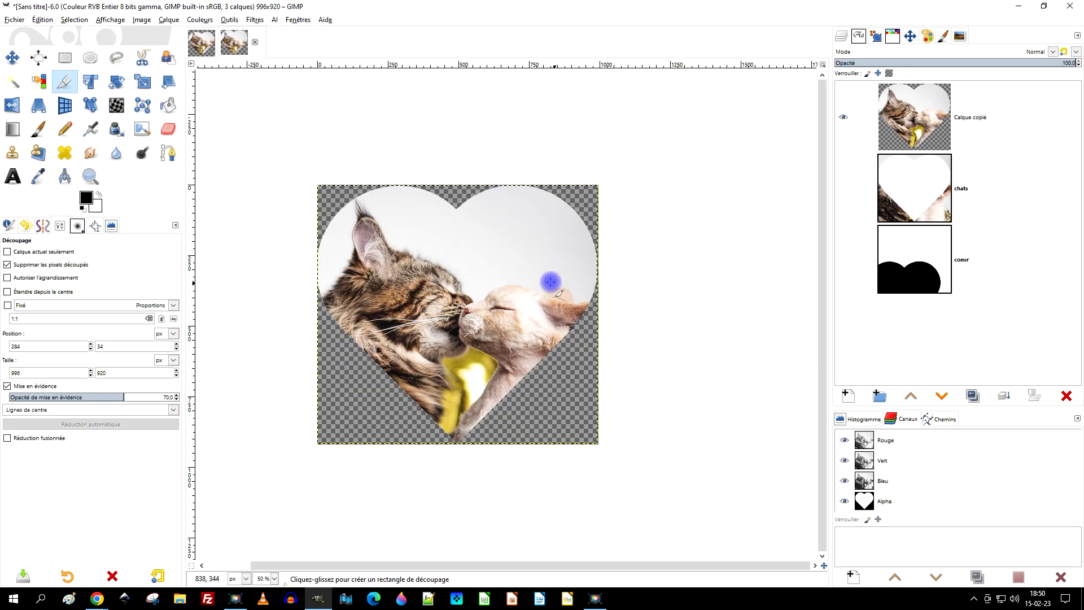
scroll(551, 282, down, 3)
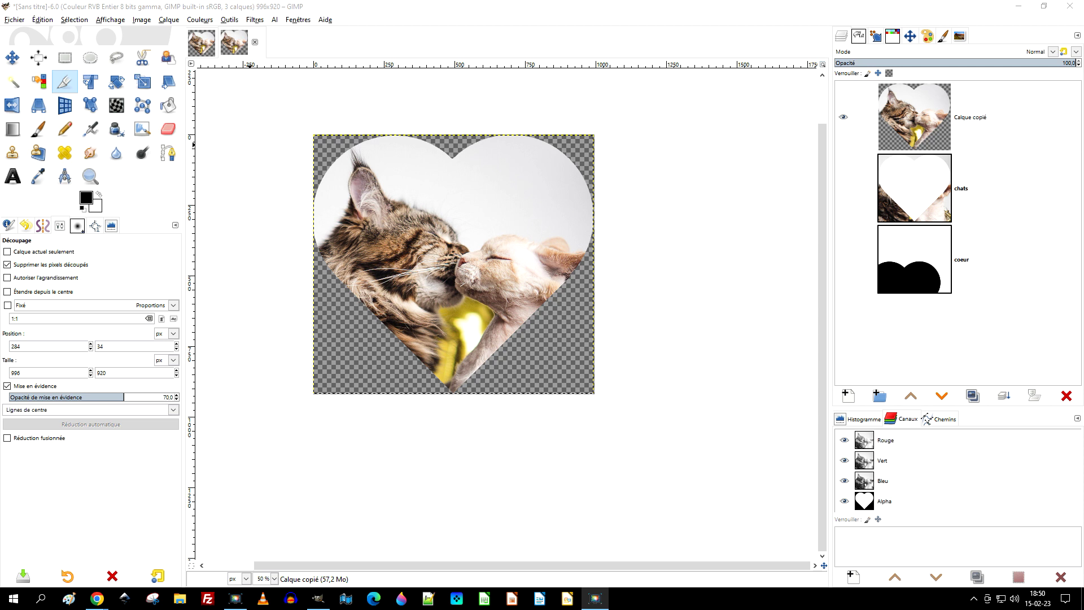
Undo the crop, the pasted heart layer, the cut and the repositioning of the heart selection.
click(599, 145)
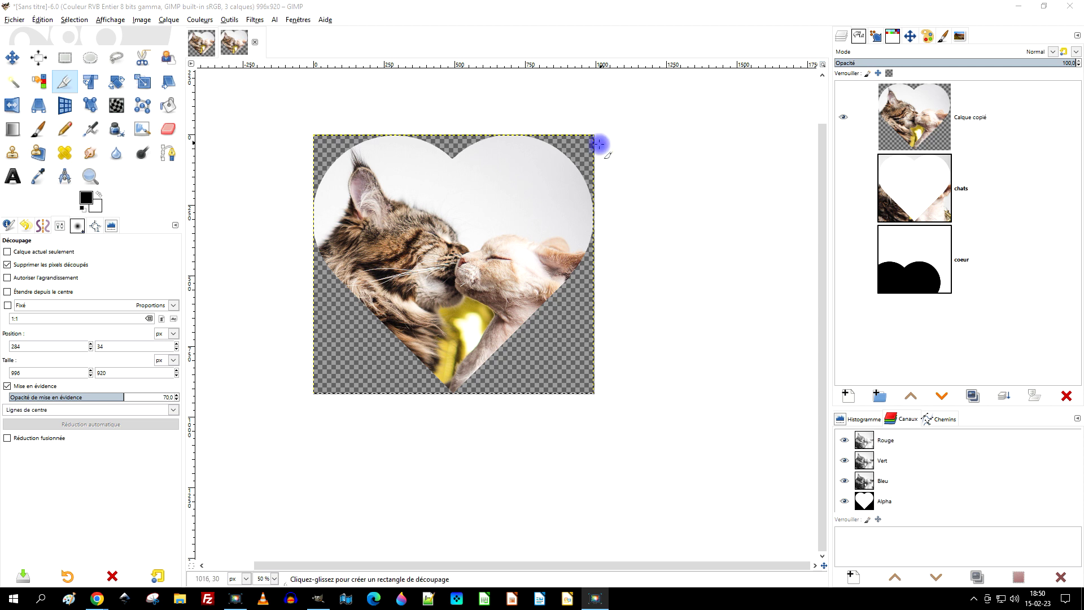
key(ctrl+z)
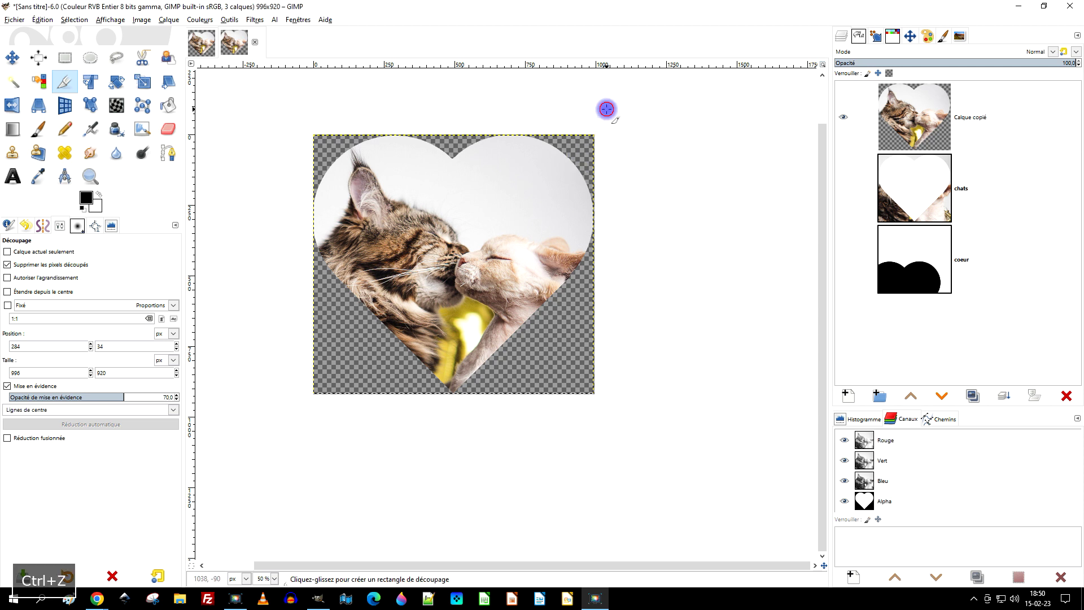
key(ctrl+z)
key(ctrl+z)
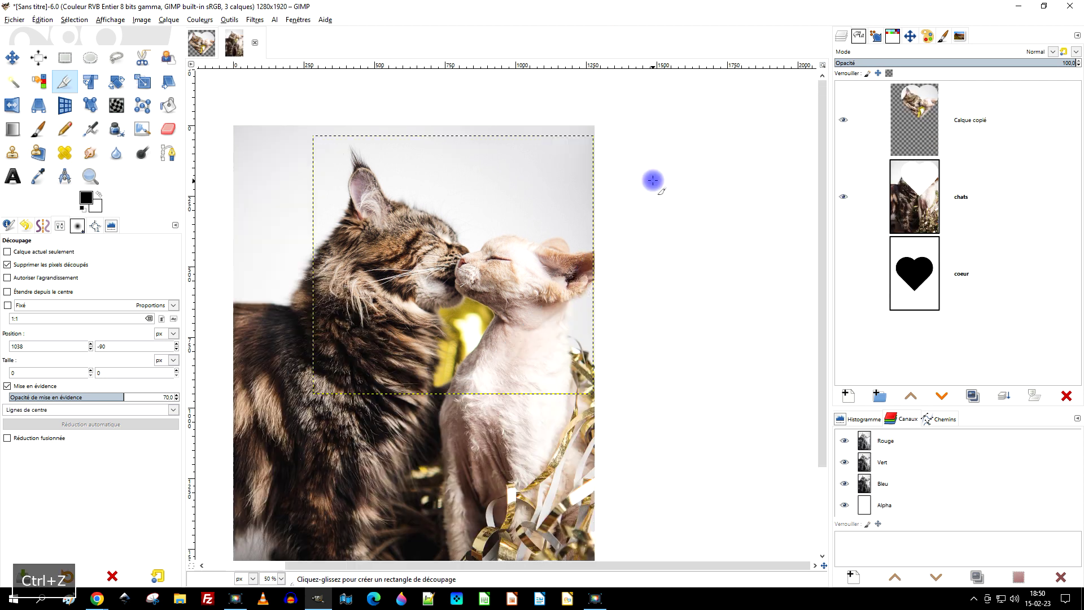
key(ctrl+z)
key(ctrl+z)
key(ctrl+z)
key(ctrl+z)
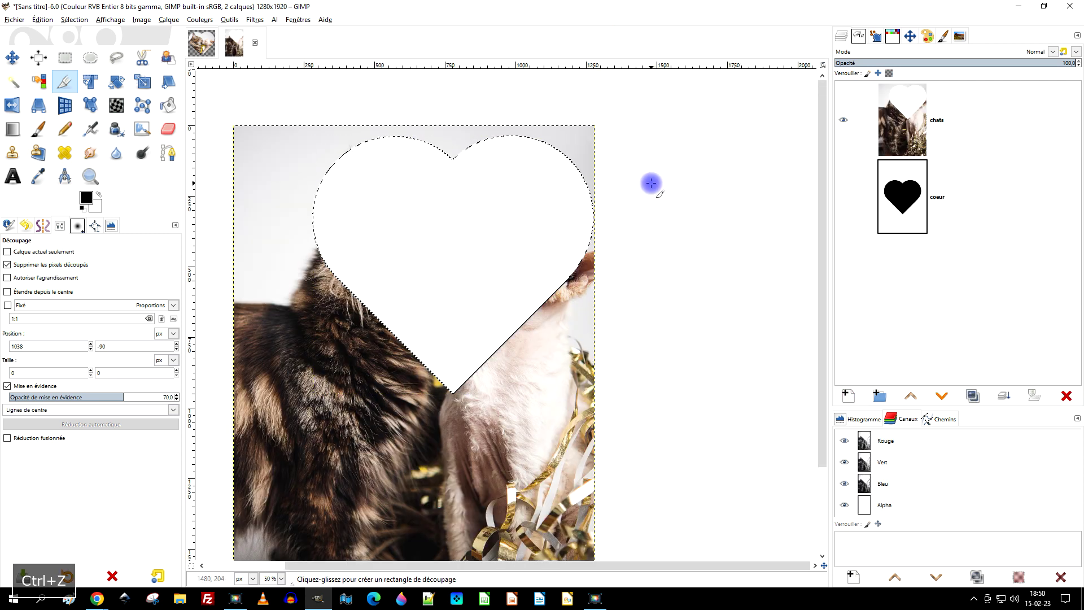
key(ctrl+z)
key(ctrl+z)
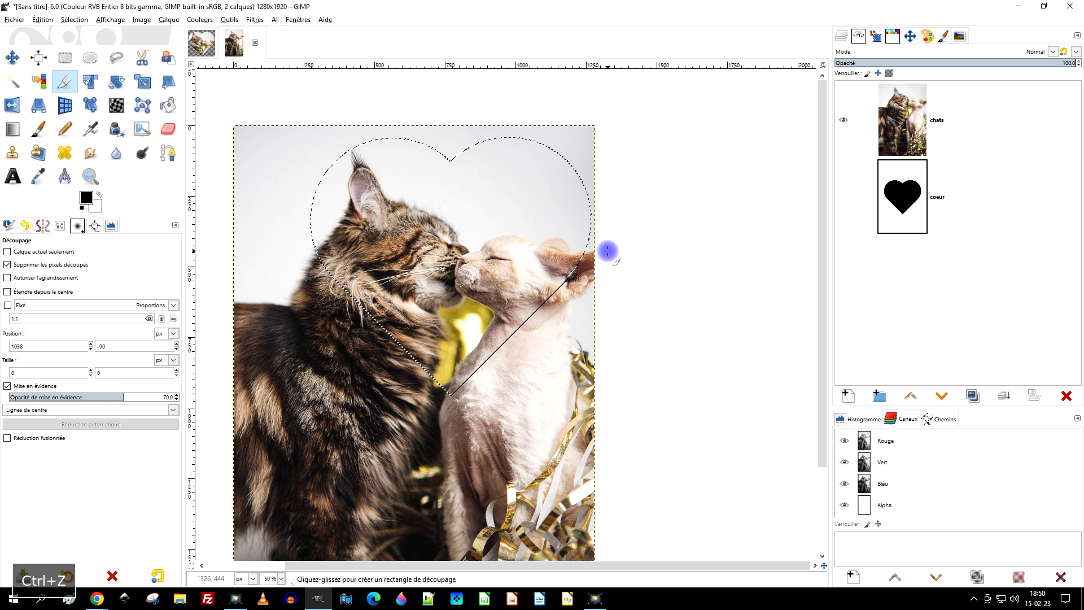
key(ctrl+z)
scroll(607, 251, down, 2)
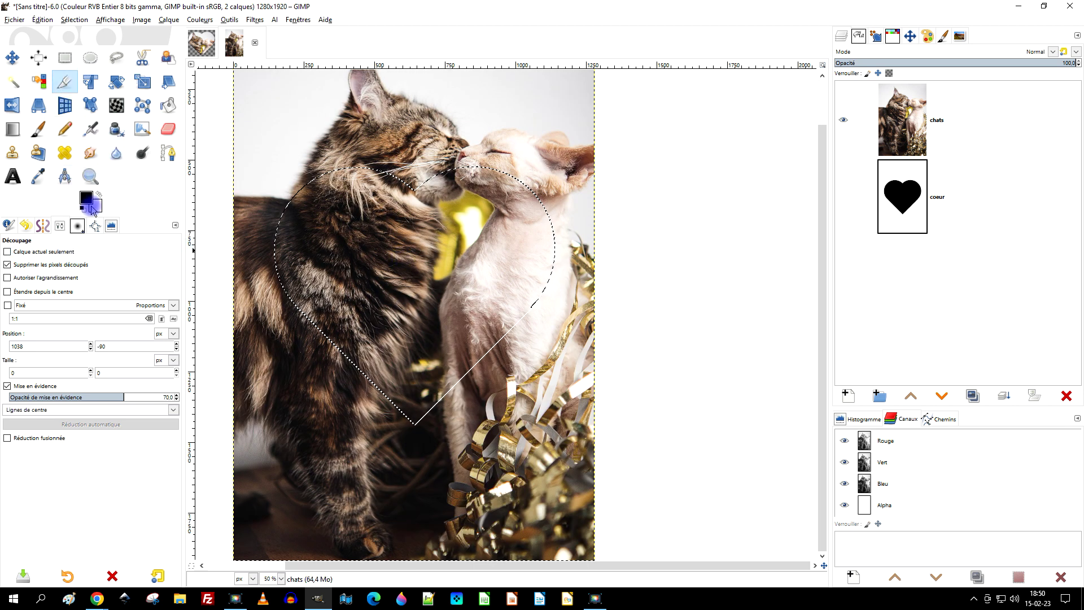
Set the Move tool to act on the layer, make the coeur layer active and clear the heart selection.
click(12, 58)
click(38, 253)
click(33, 252)
drag(406, 280, 511, 348)
click(913, 196)
click(909, 195)
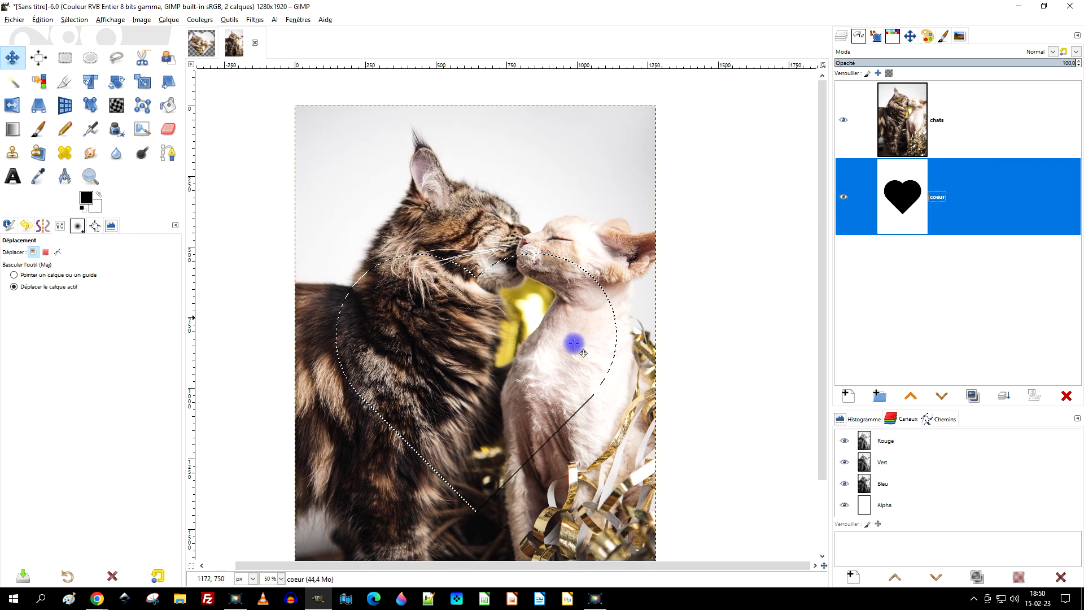
click(73, 19)
click(73, 52)
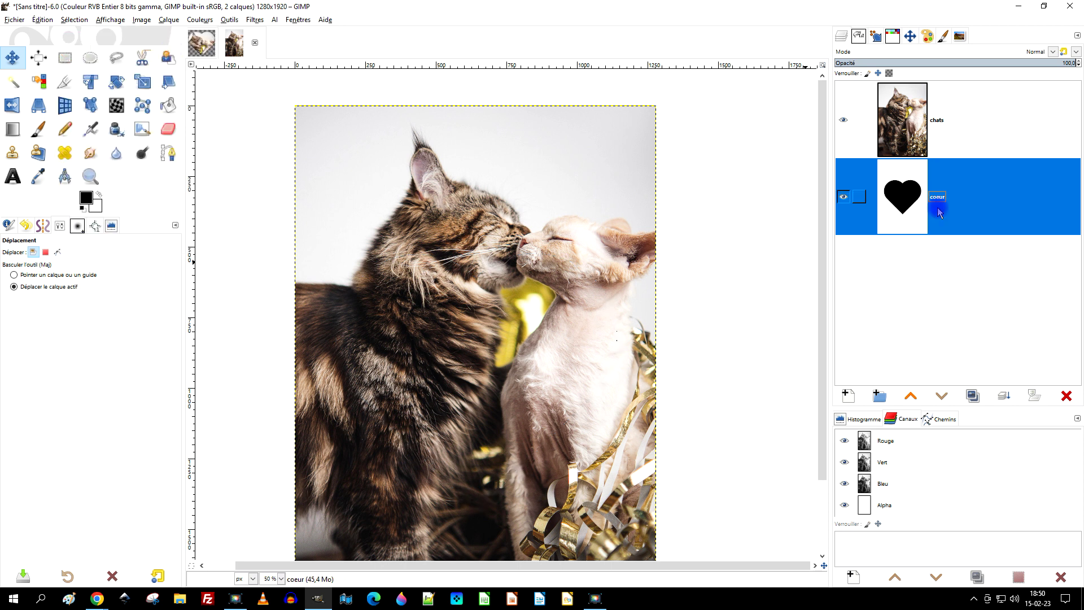
Place the coeur layer above chats and lower its opacity to 37.1.
drag(907, 204, 921, 92)
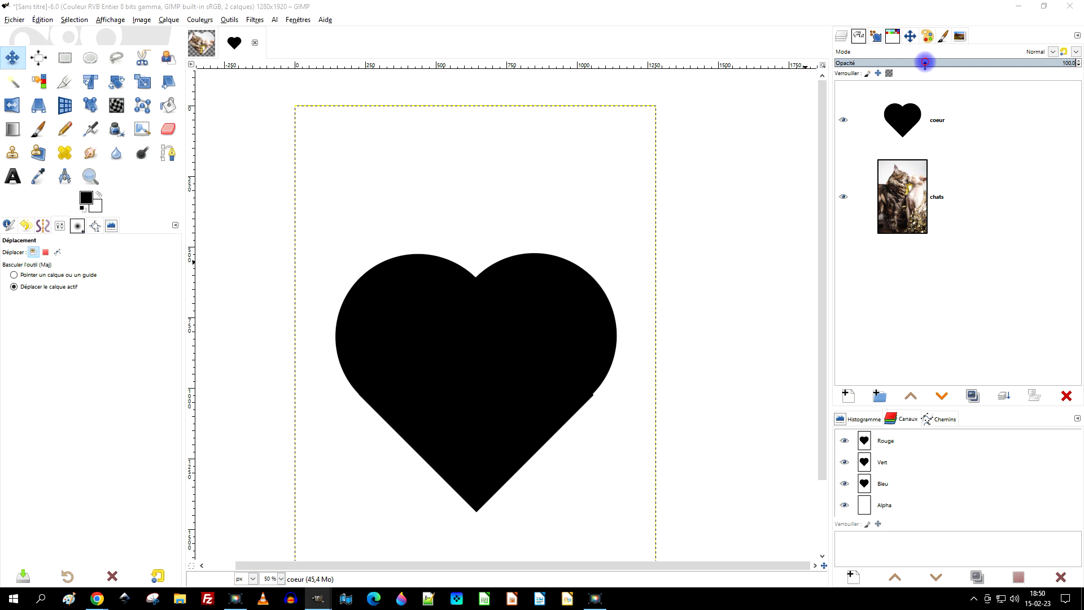
click(925, 62)
key(Escape)
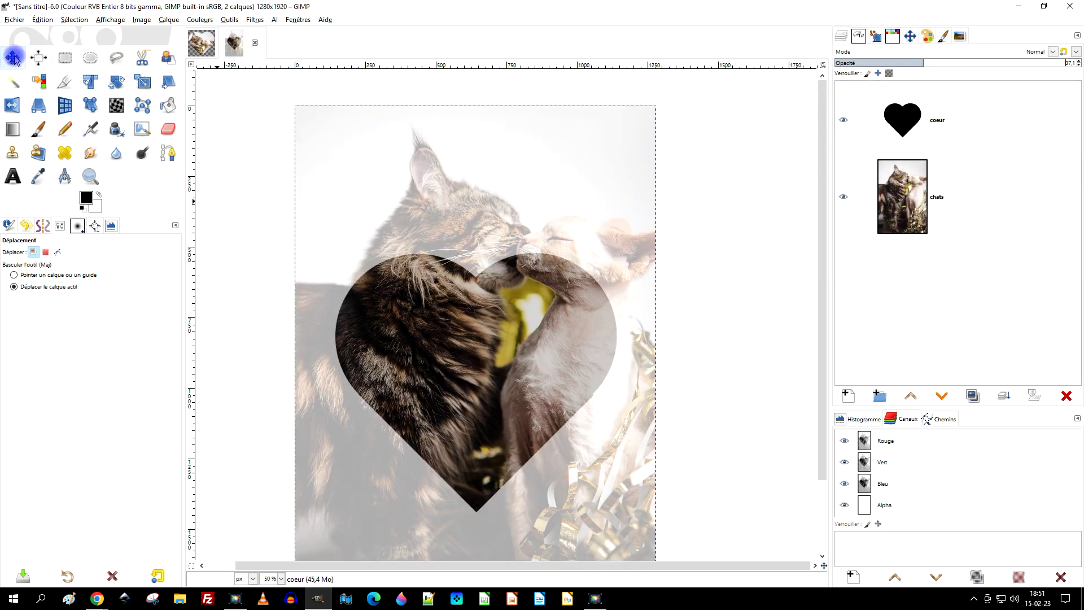
Move the semi-transparent coeur layer up so the heart frames the heads of the two cats.
drag(478, 357, 519, 224)
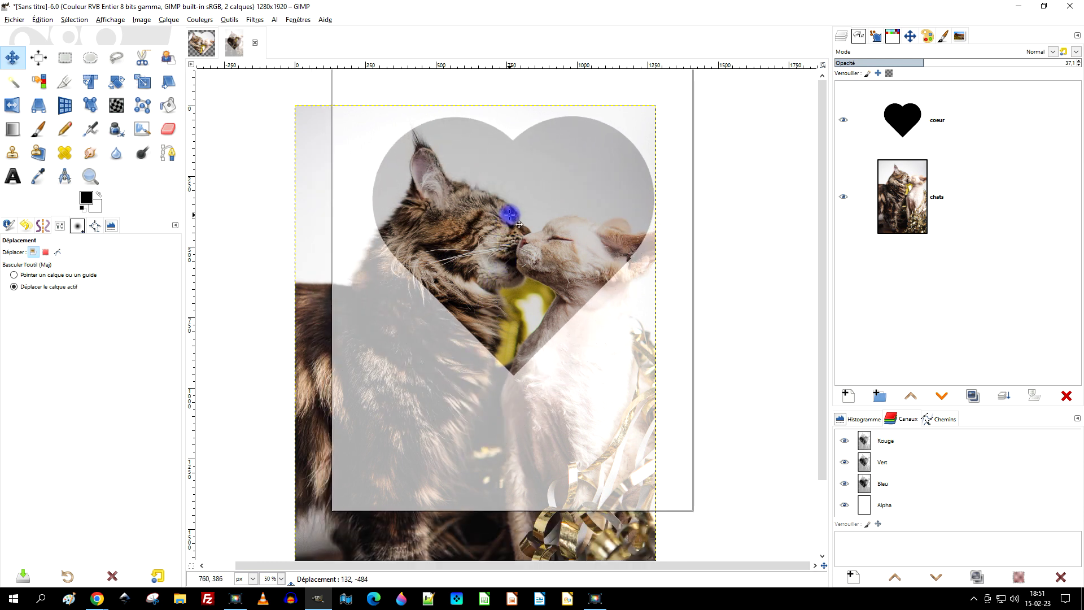
drag(641, 226, 568, 246)
drag(486, 259, 476, 256)
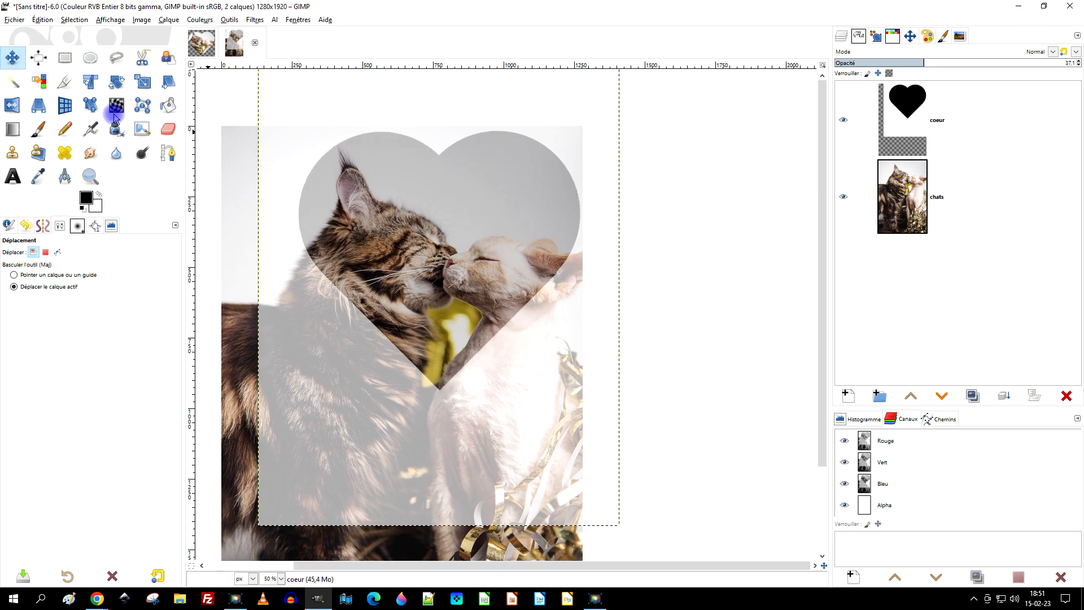
Crop the image closely around the heart to 1036 x 970 px at position 244, 0.
click(69, 82)
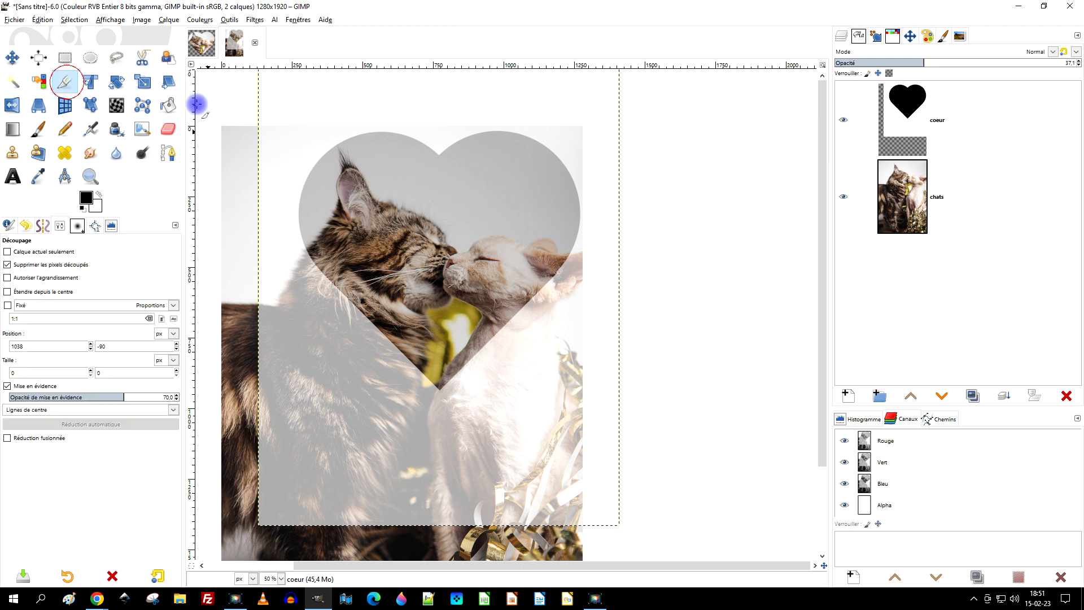
drag(290, 127, 625, 400)
click(490, 247)
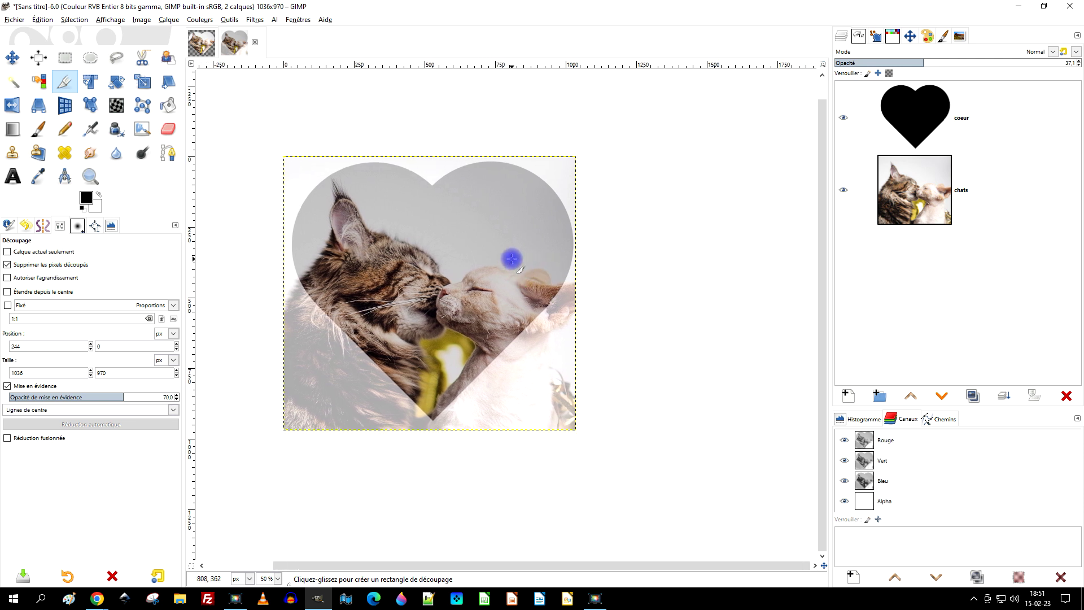
Set the coeur layer's opacity to 100 and select its white background with the contiguous selection.
click(946, 143)
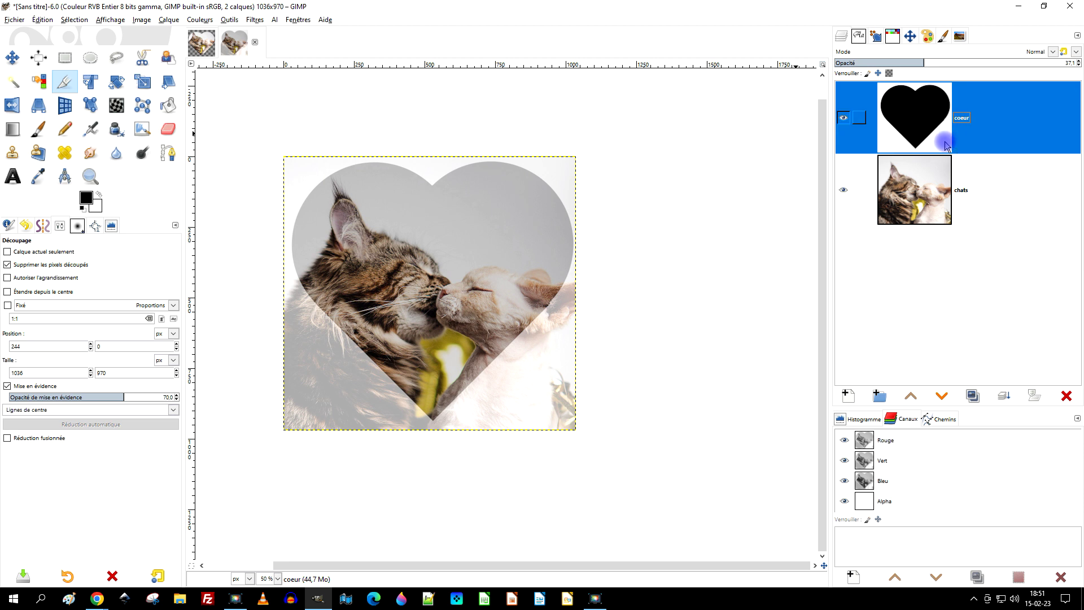
drag(928, 62, 1079, 64)
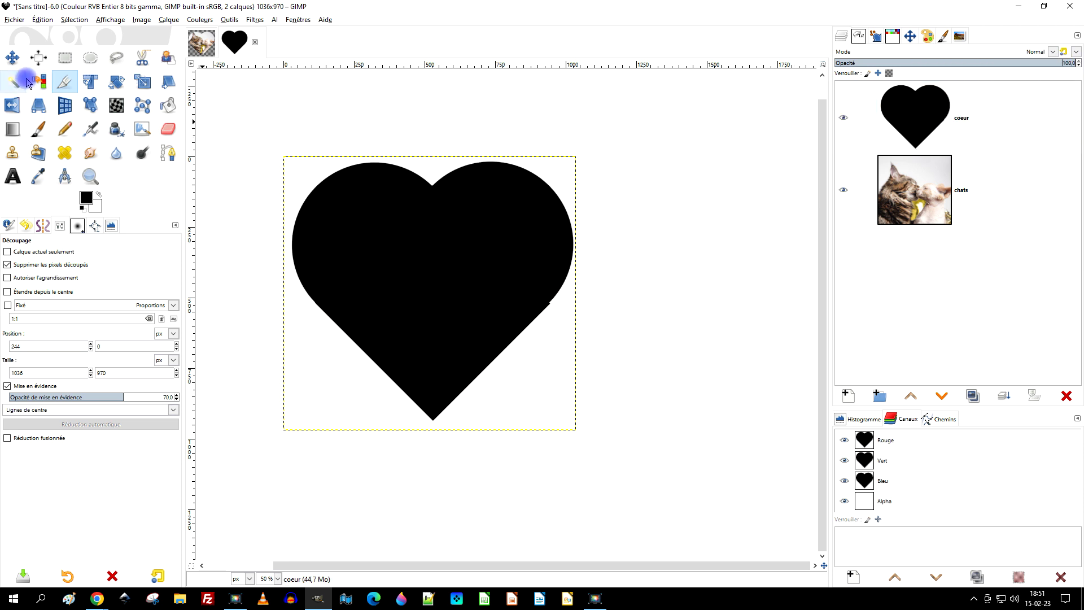
click(12, 82)
drag(563, 177, 563, 176)
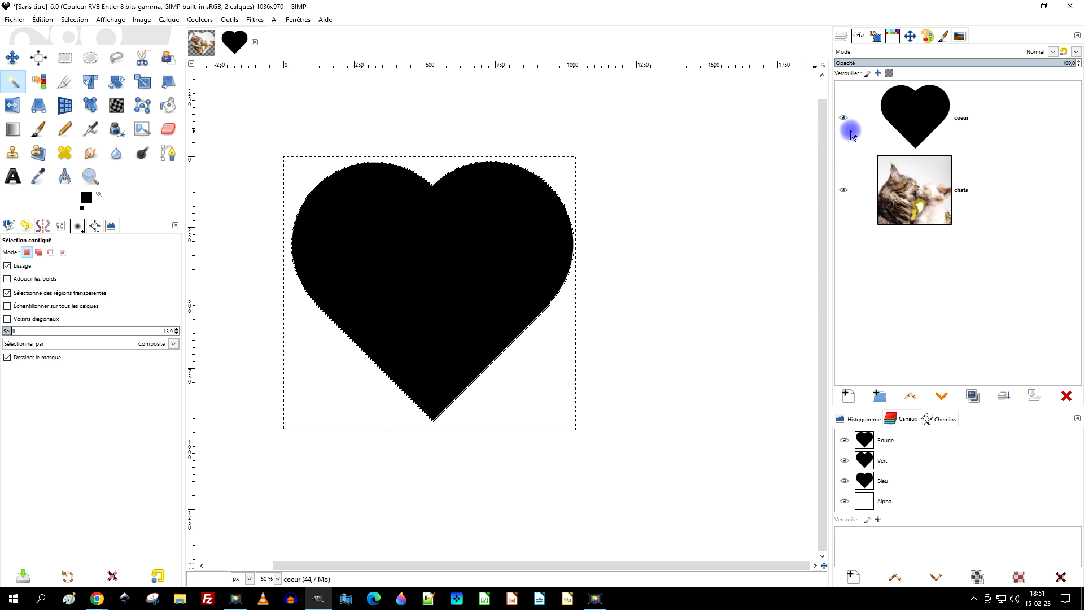
Add an alpha channel to the coeur layer and delete the selected white background.
right_click(920, 122)
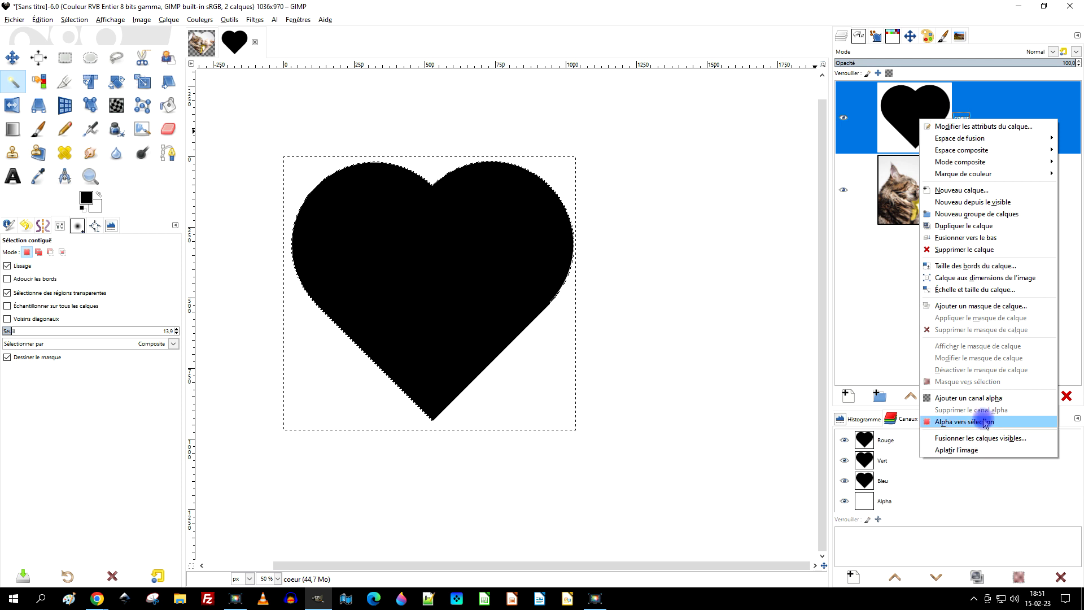
click(983, 399)
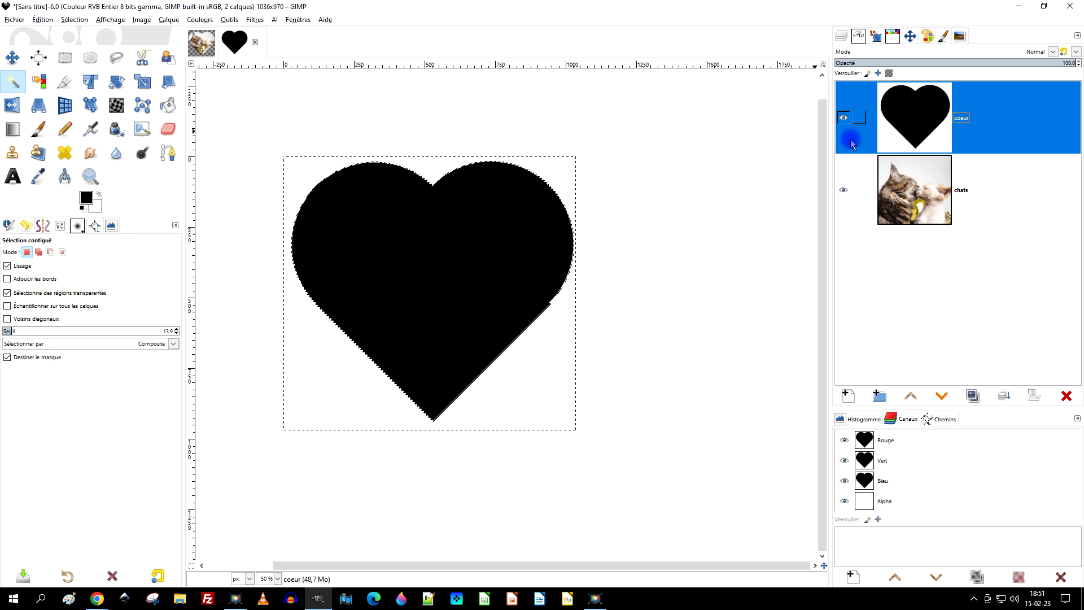
key(Delete)
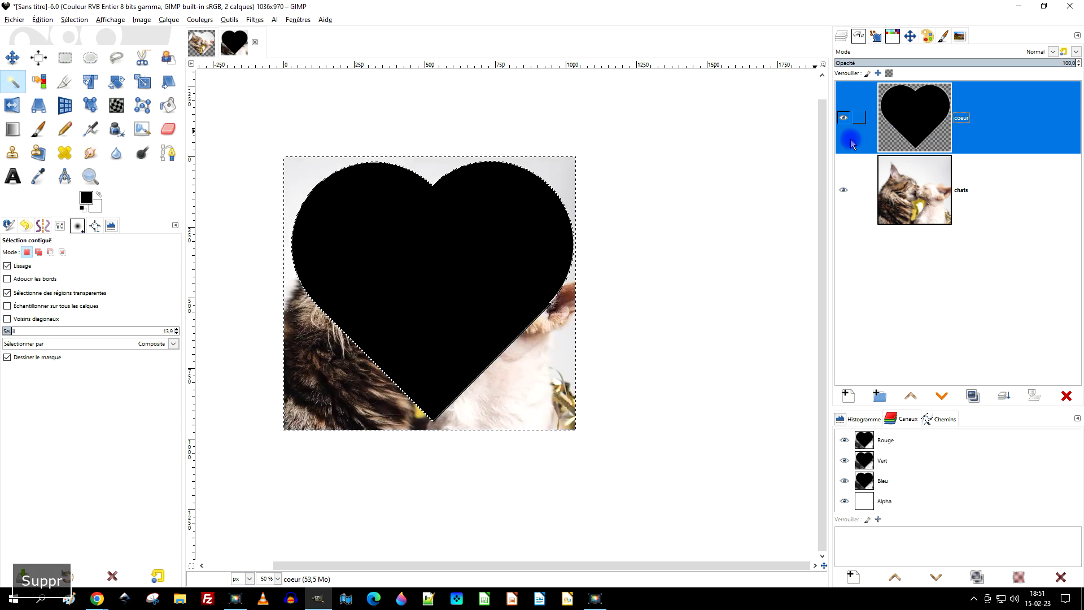
Add an alpha channel to the chats layer and delete the photo area outside the heart.
click(910, 207)
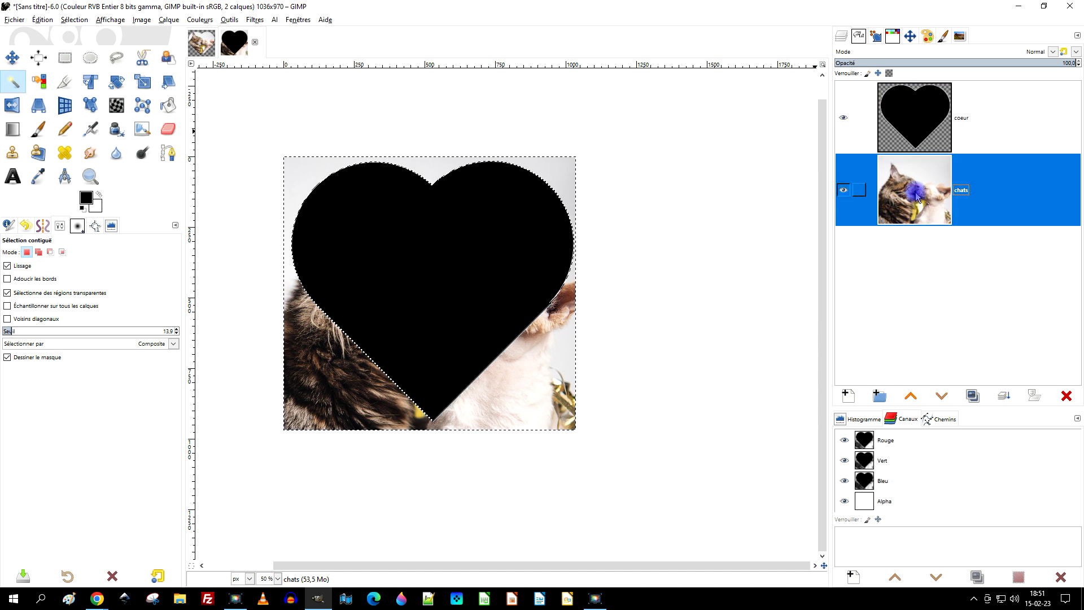
right_click(917, 197)
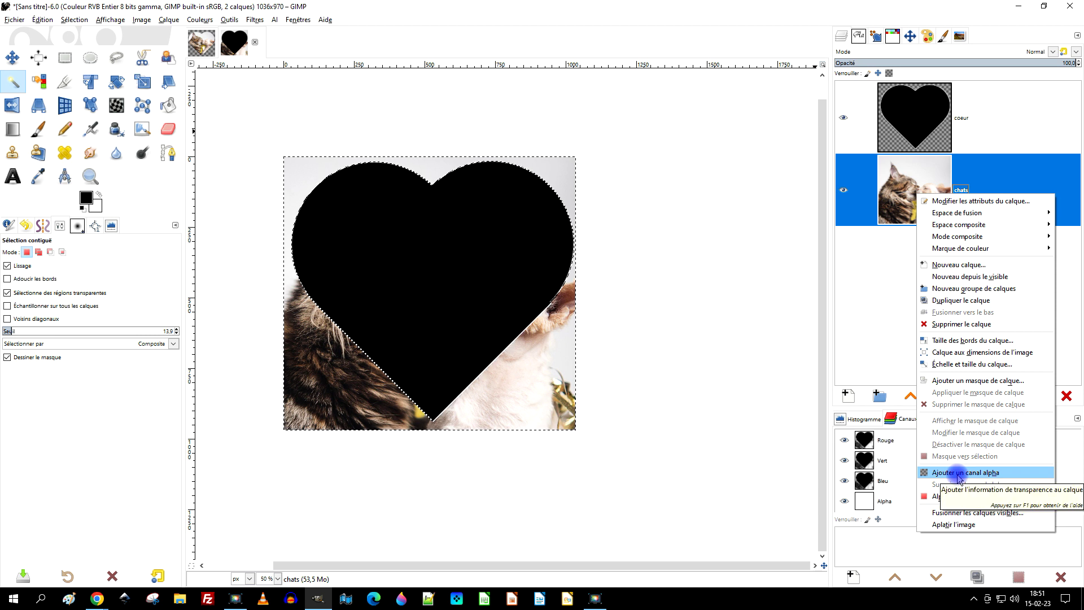
click(958, 473)
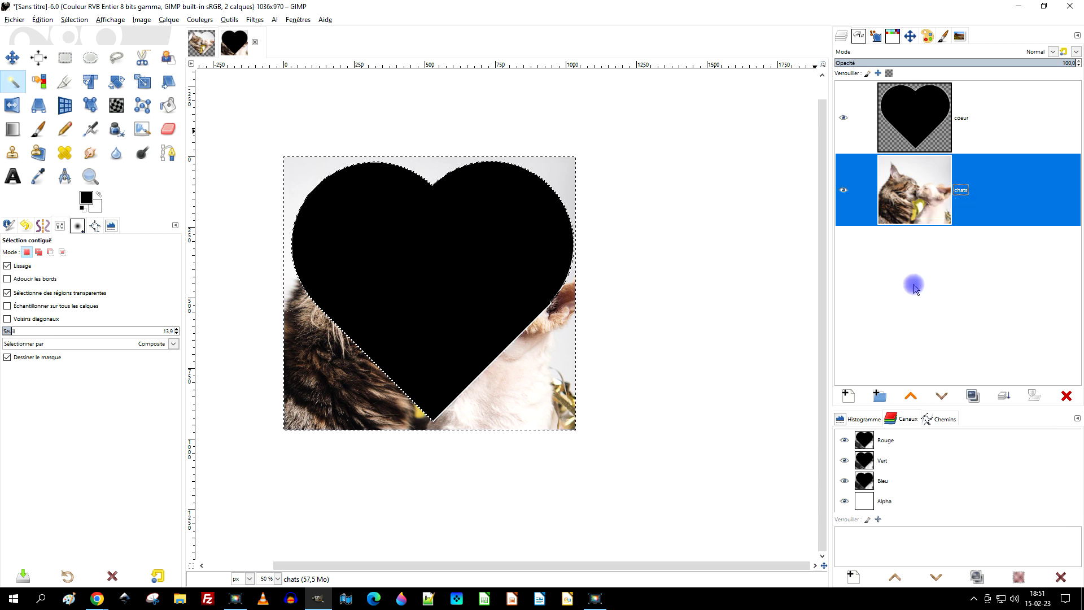
key(Delete)
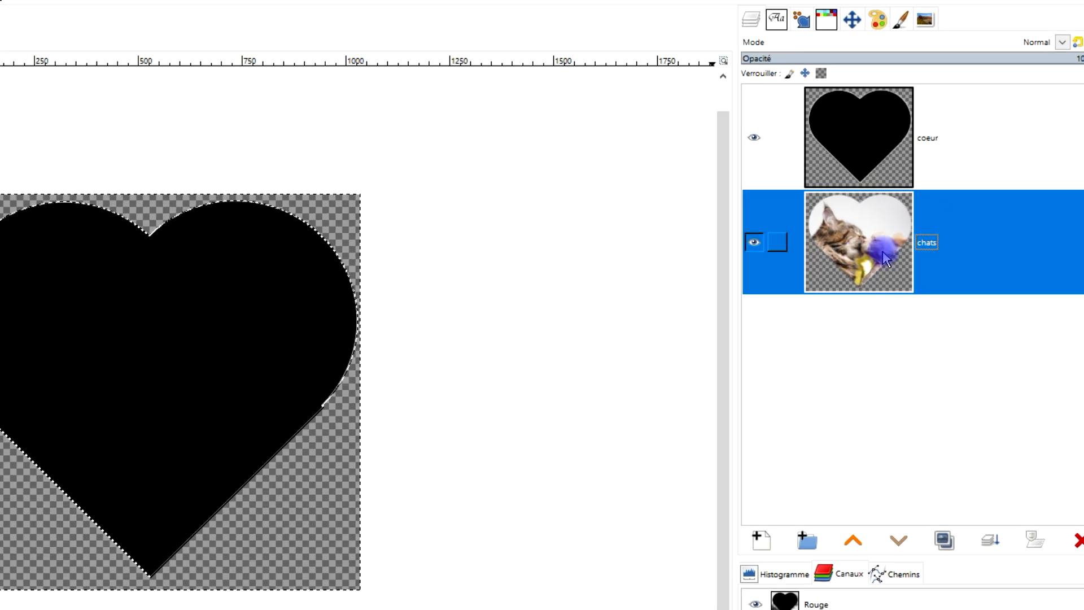
Raise the chats layer above coeur and clear the selection.
click(856, 544)
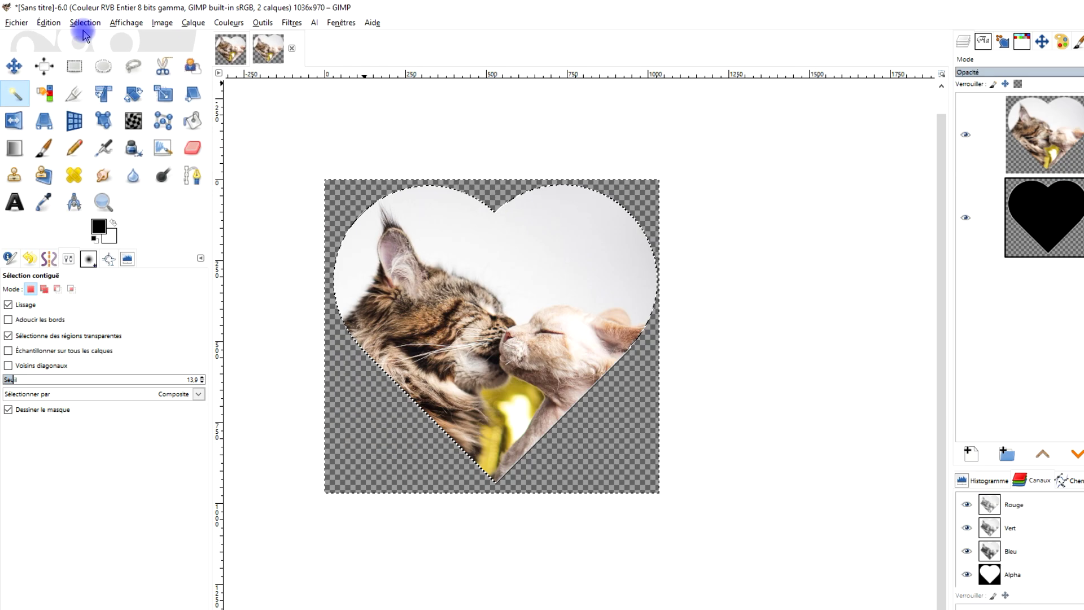
click(99, 28)
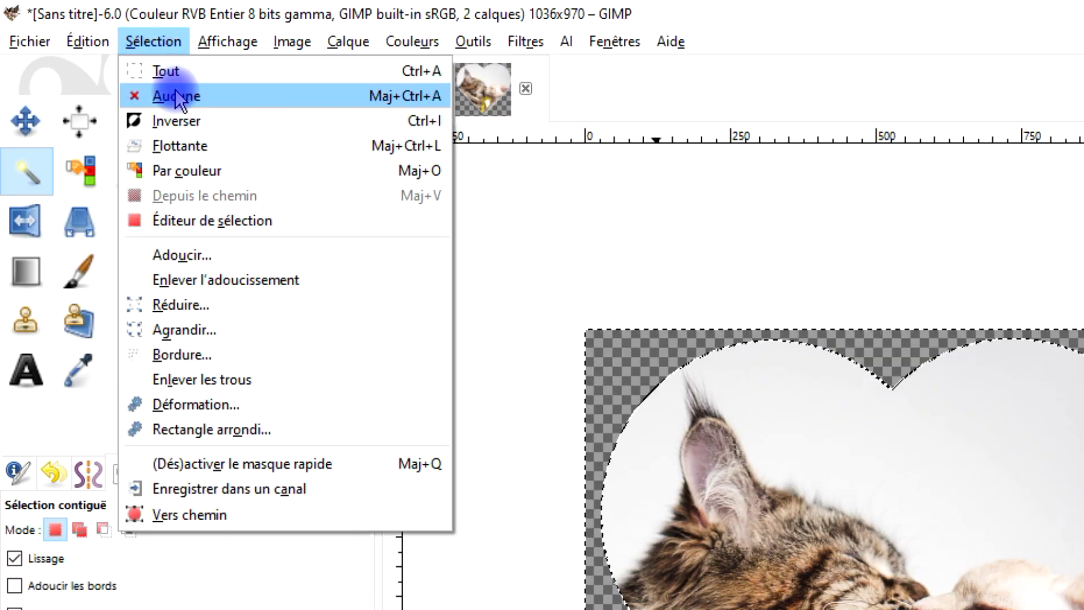
click(114, 69)
Undo the heart cutout edits back to the cropped image with the semi-transparent coeur layer.
key(ctrl+z)
key(ctrl+z)
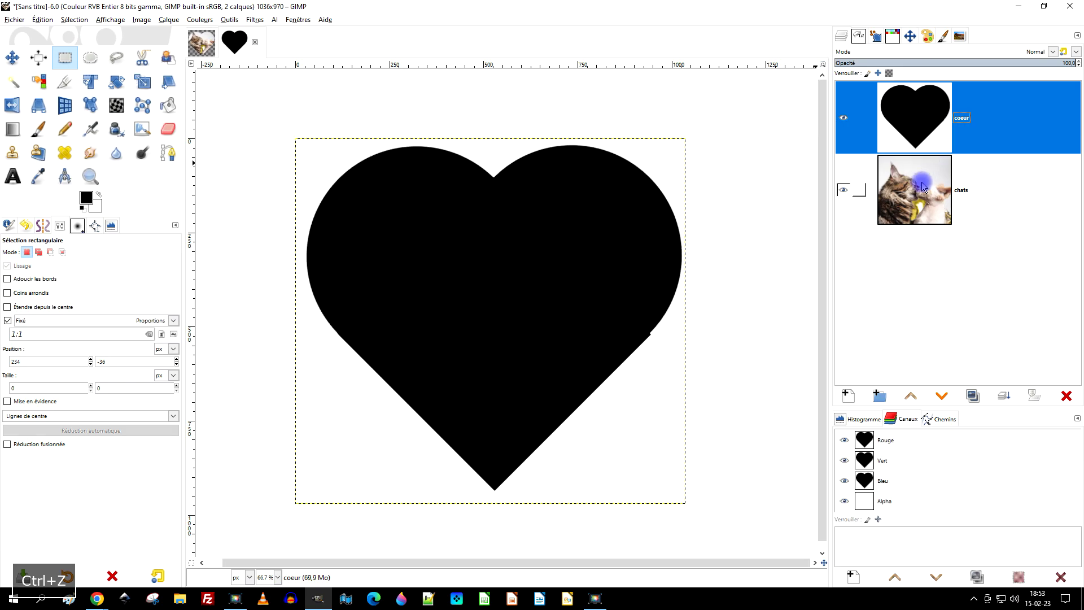
key(ctrl+z)
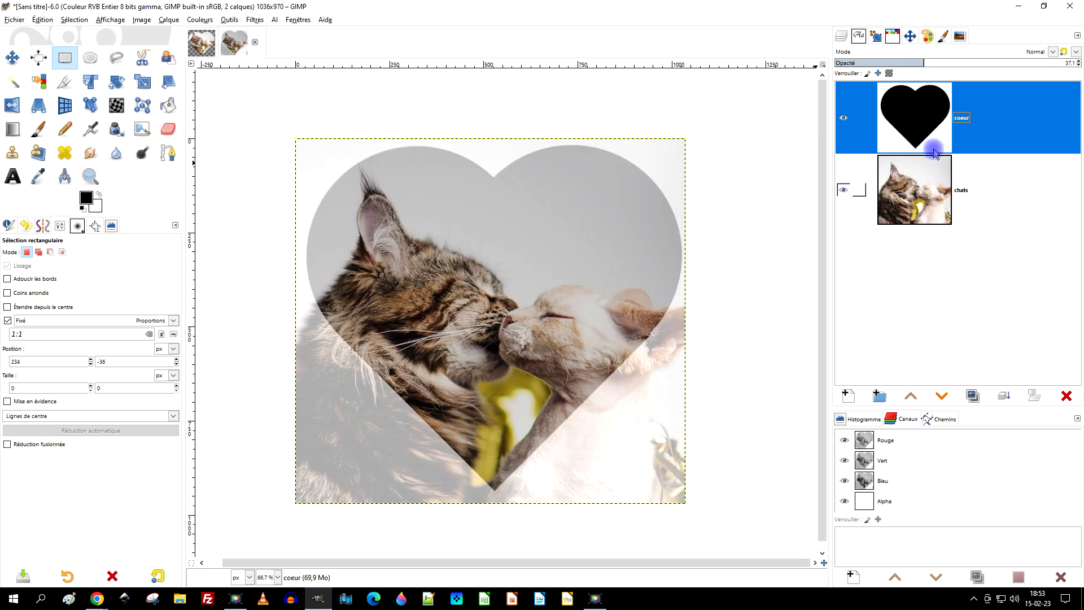
Set the coeur layer's opacity to 100 and outline the notch on the heart's lower right edge with the free selection.
drag(949, 63, 1076, 56)
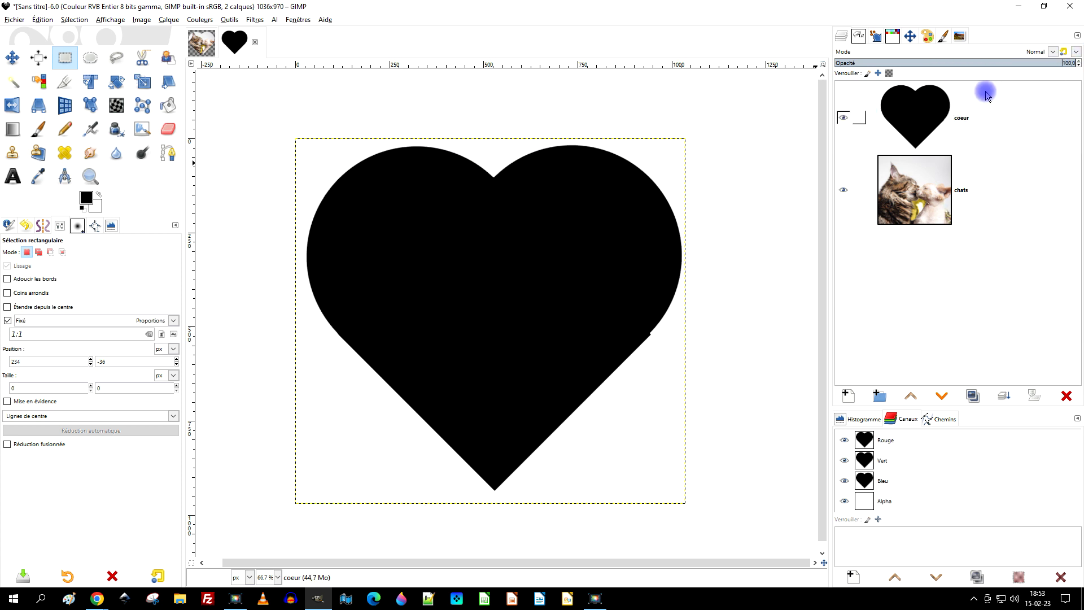
click(977, 117)
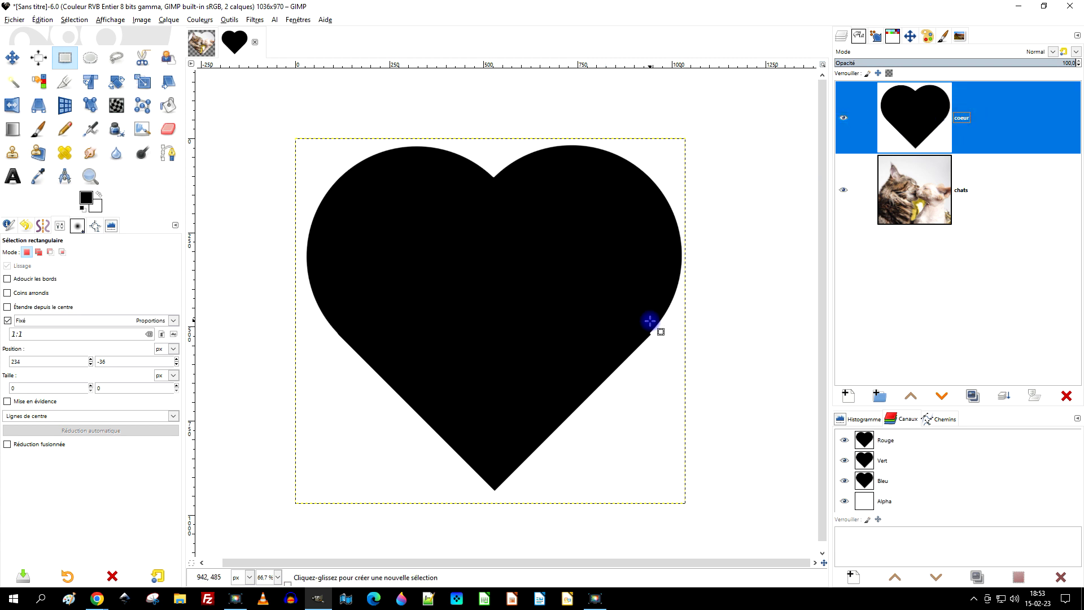
scroll(659, 335, up, 4)
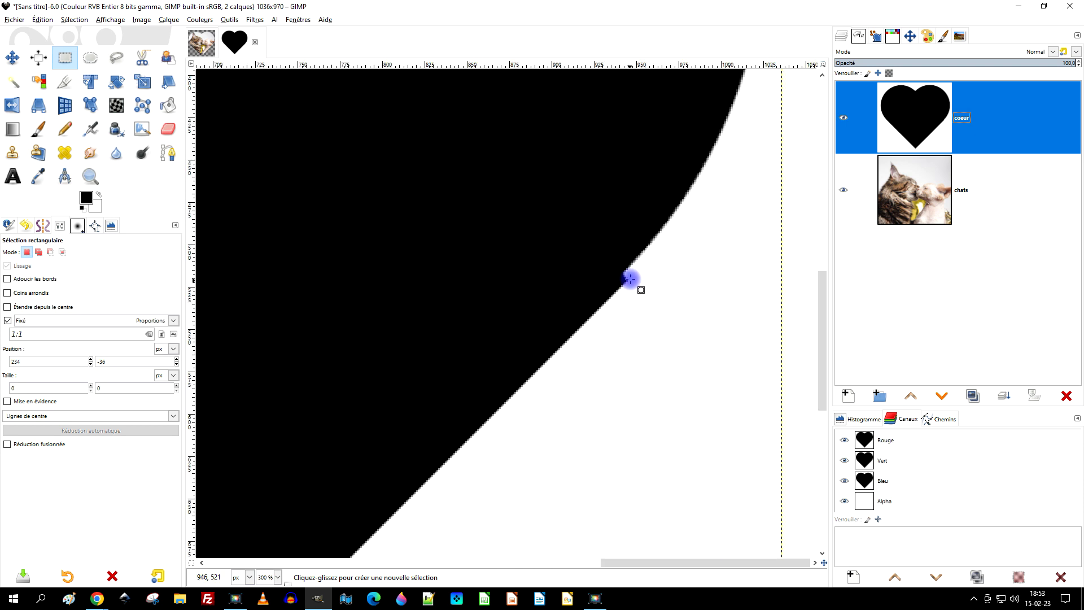
click(116, 57)
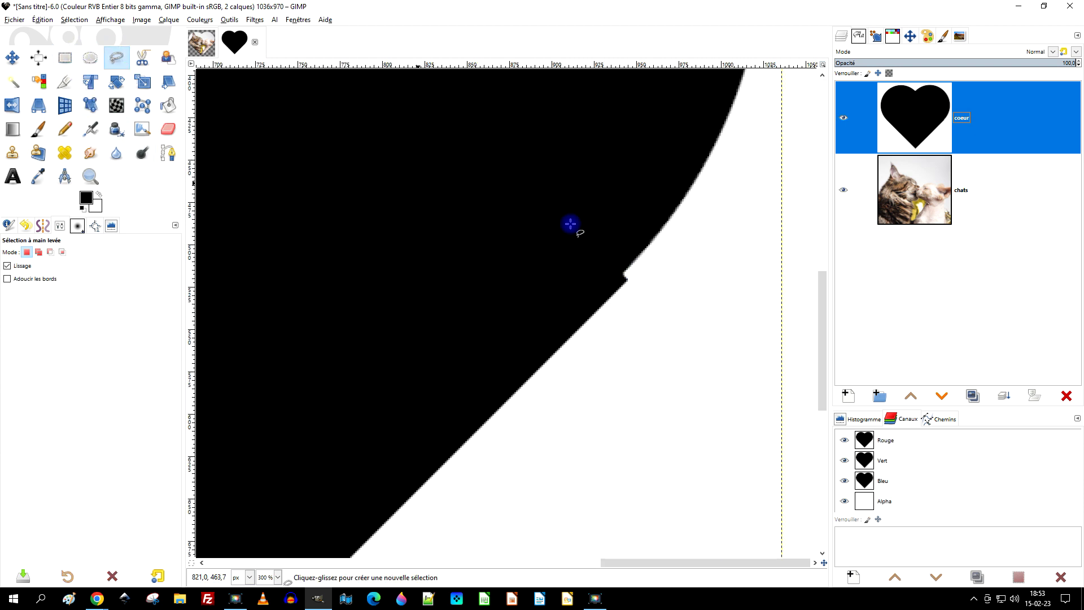
drag(641, 256, 624, 276)
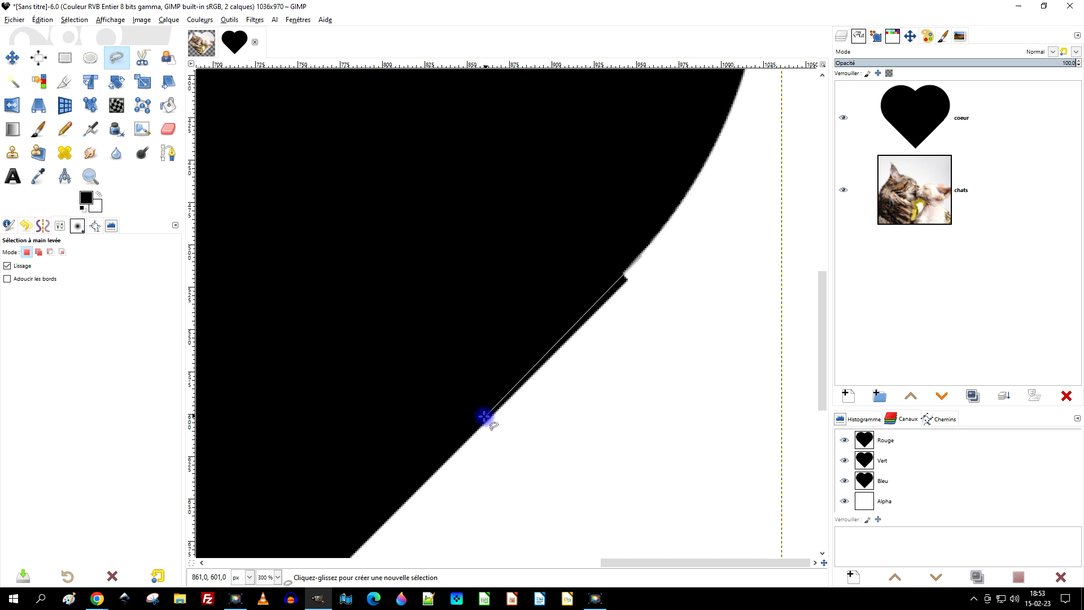
click(416, 488)
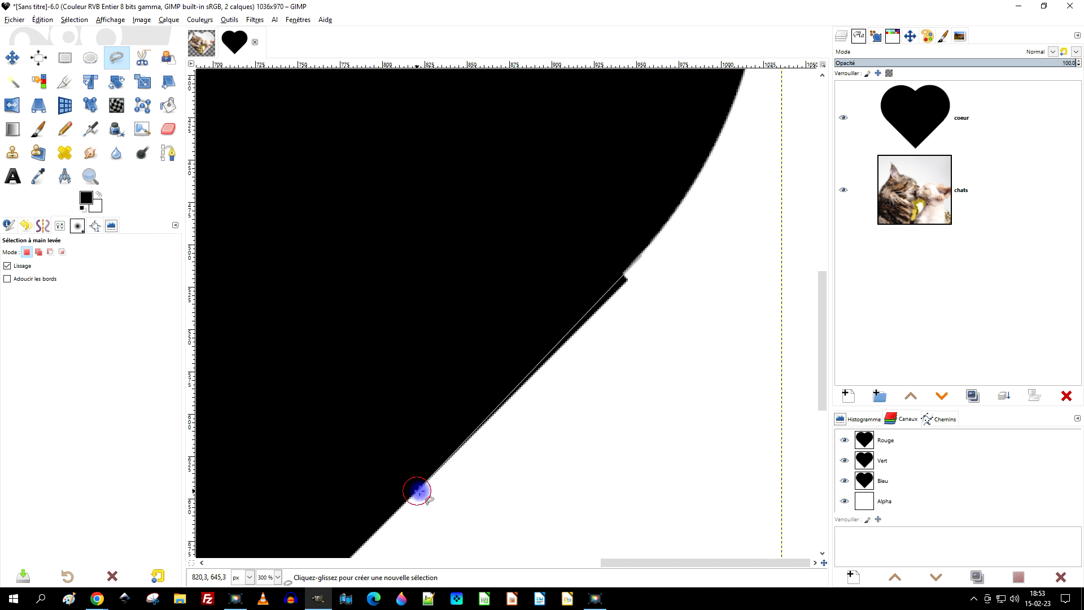
click(721, 281)
click(638, 257)
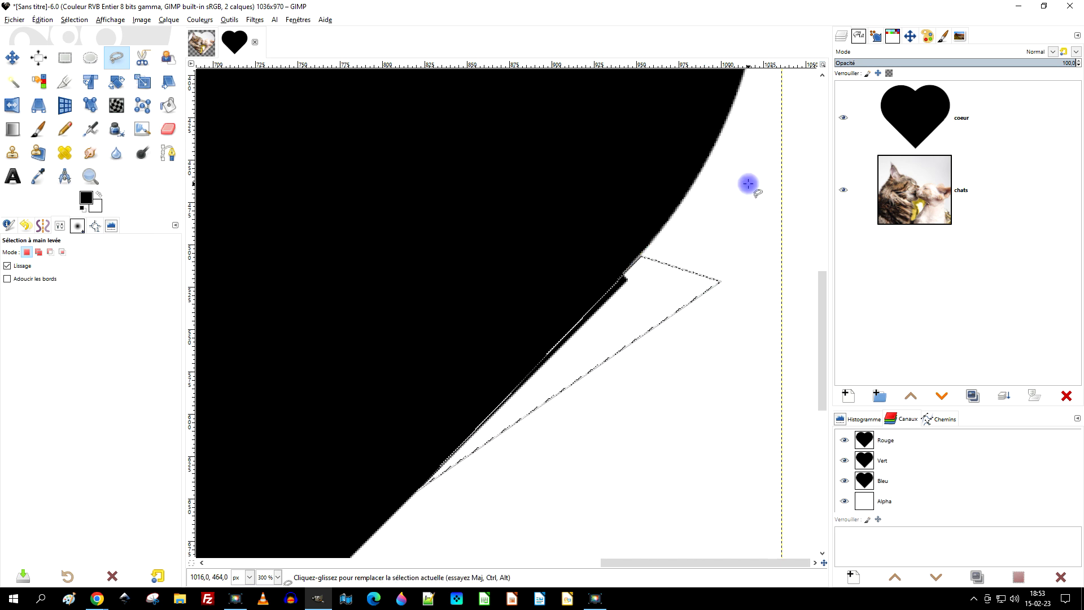
Fill the selected sliver at the heart's edge with the white background colour and clear the selection.
key(Return)
drag(98, 208, 679, 302)
key(Escape)
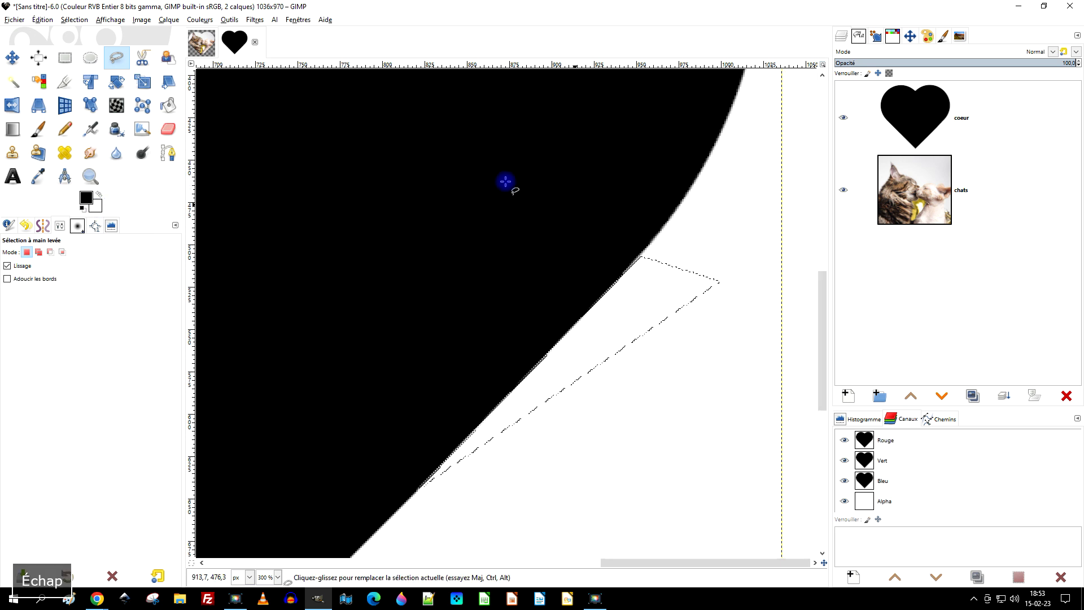
click(65, 58)
click(448, 176)
scroll(449, 232, down, 4)
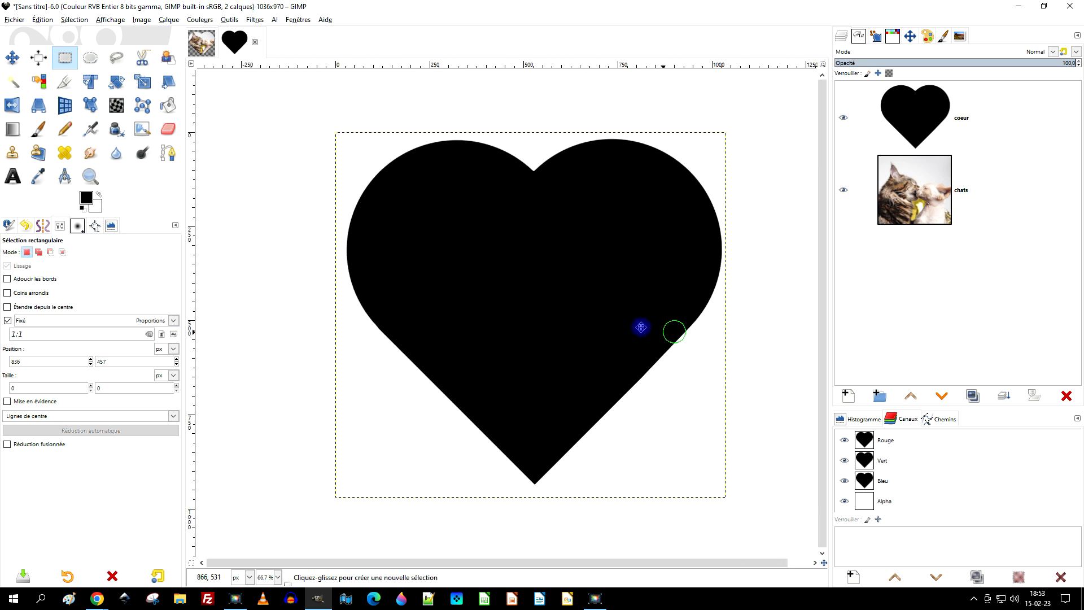
Hide the coeur layer and add a white (full opacity) layer mask to the chats layer.
click(928, 184)
click(843, 117)
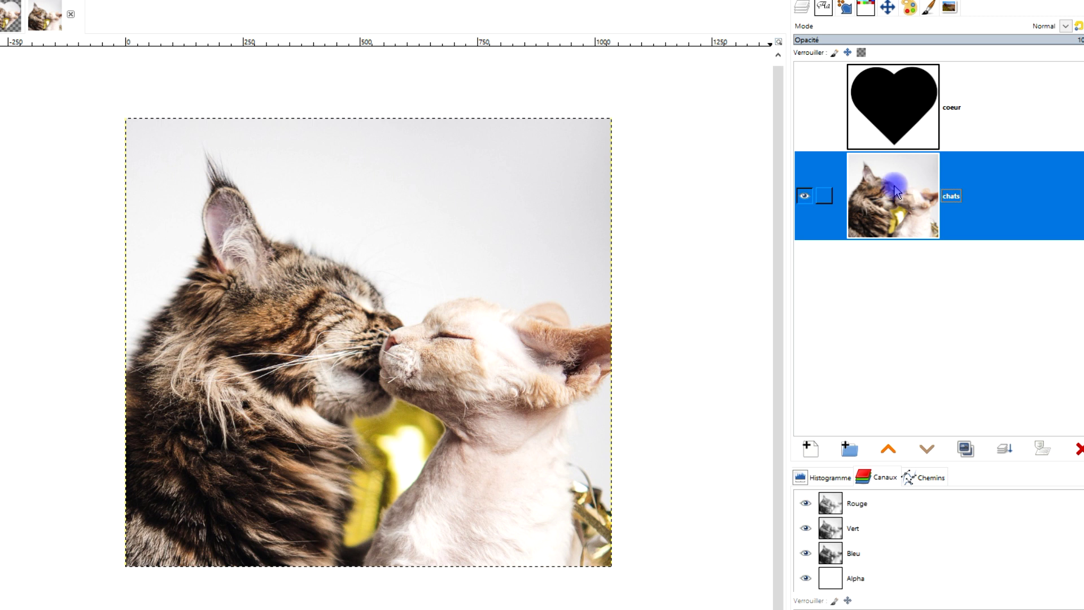
right_click(895, 192)
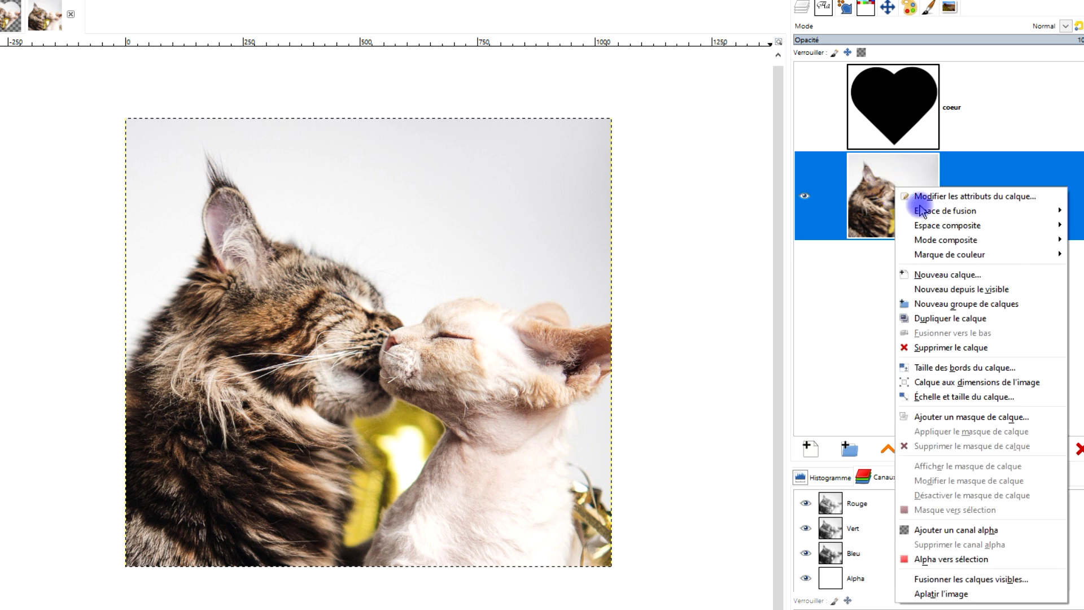
click(937, 421)
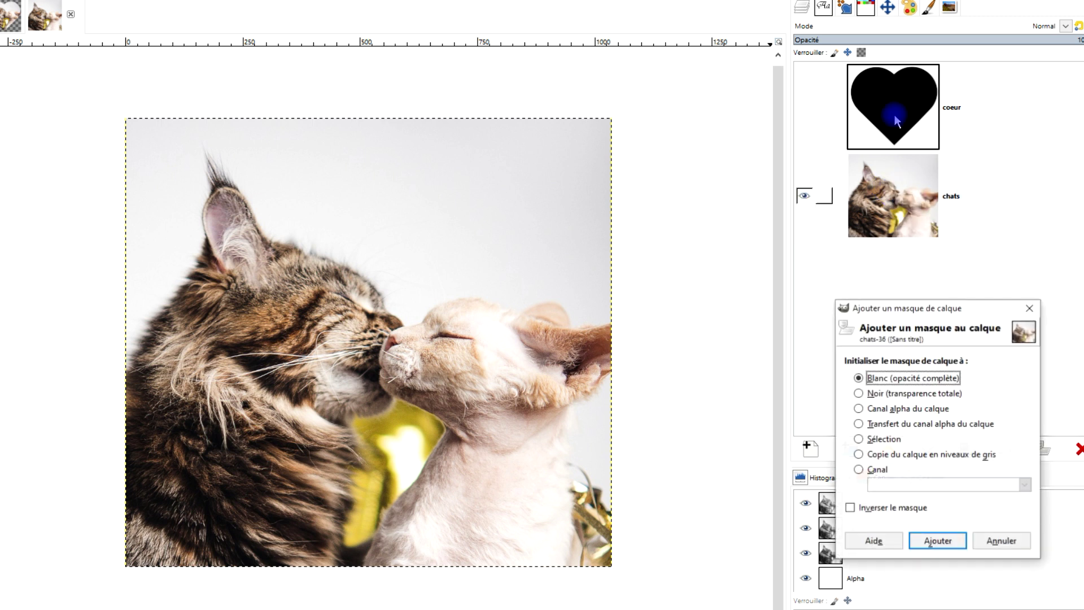
click(930, 534)
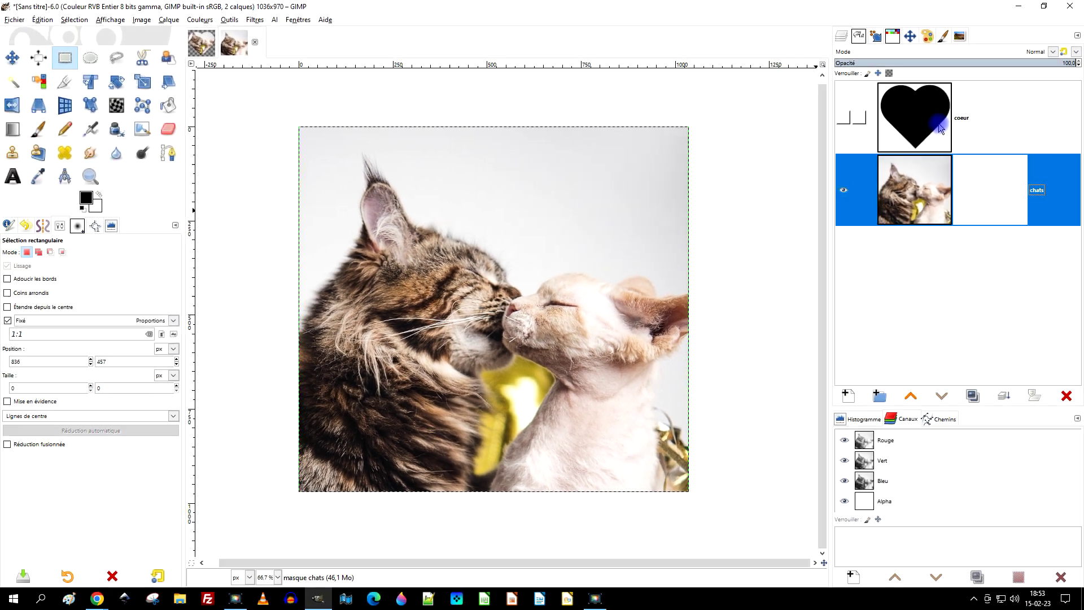
Make the coeur layer visible and copy its black heart to the clipboard.
click(881, 114)
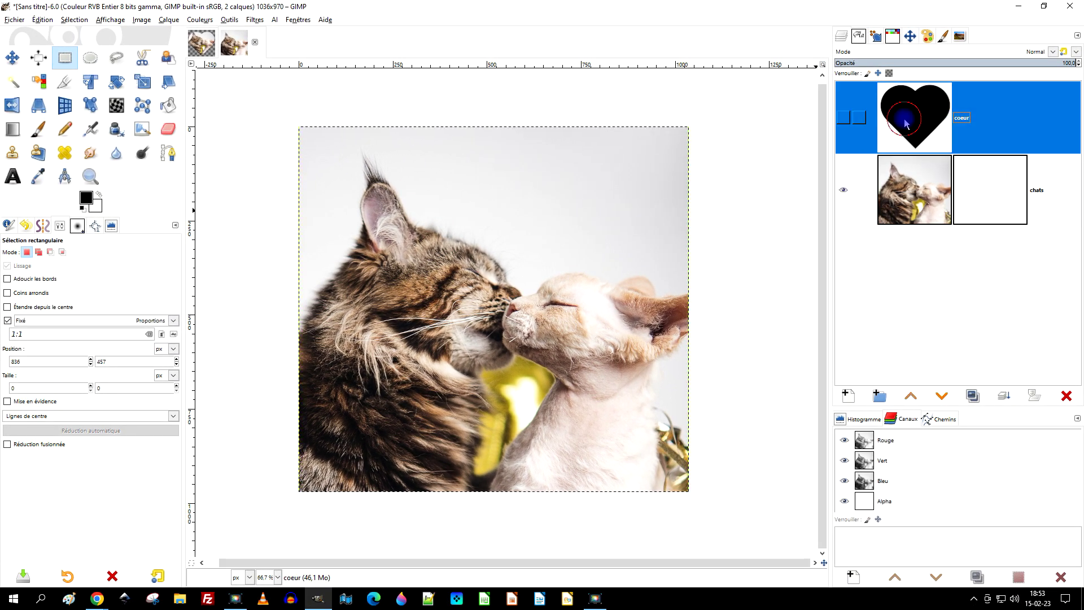
click(843, 117)
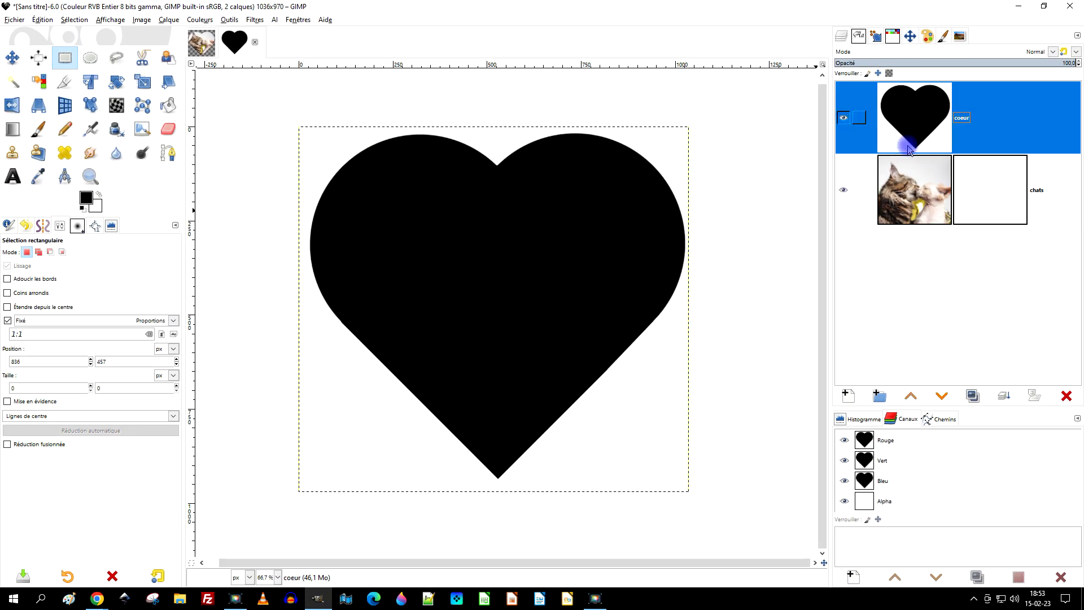
click(43, 20)
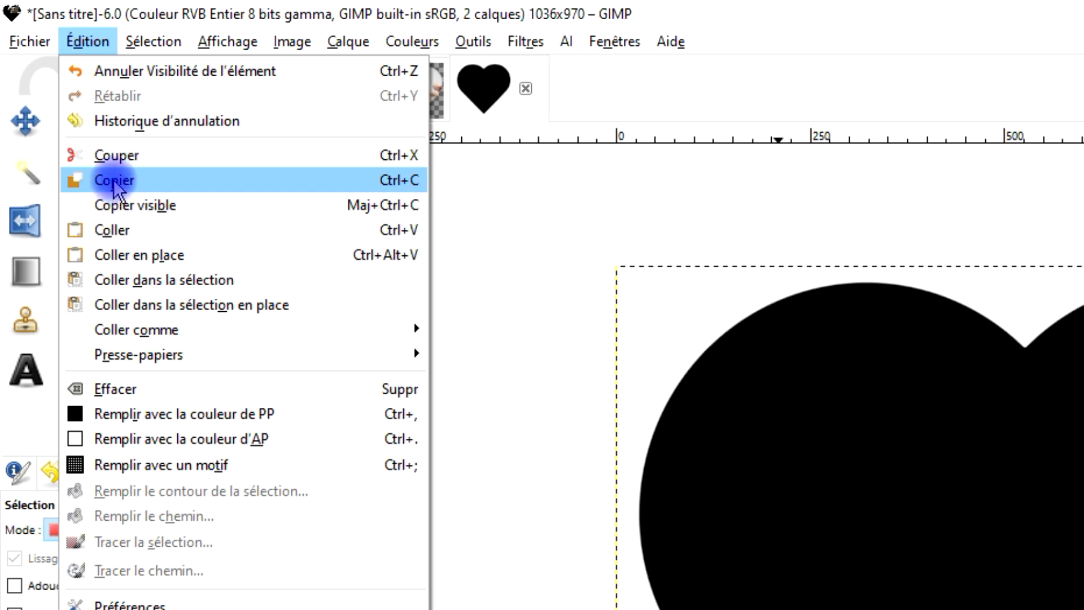
click(115, 182)
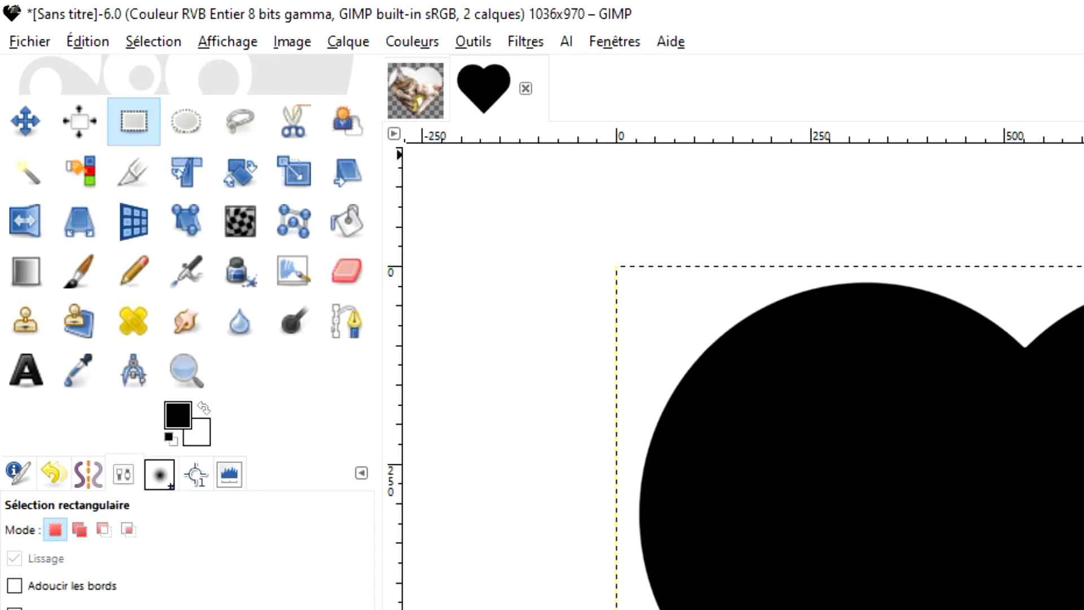
Paste the copied heart into the chats layer's mask and anchor the floating selection.
click(951, 363)
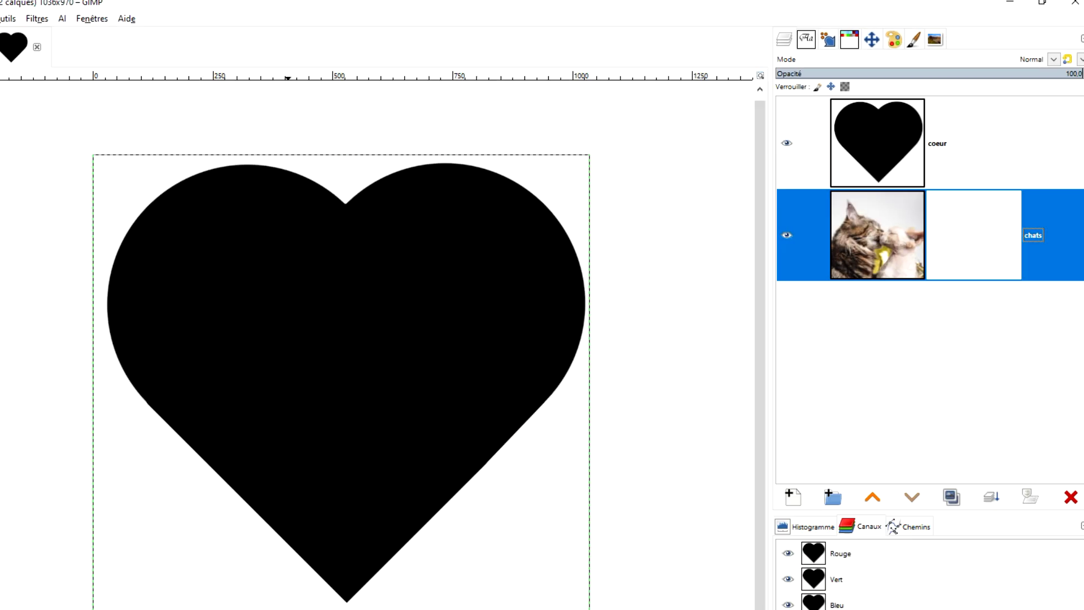
click(43, 19)
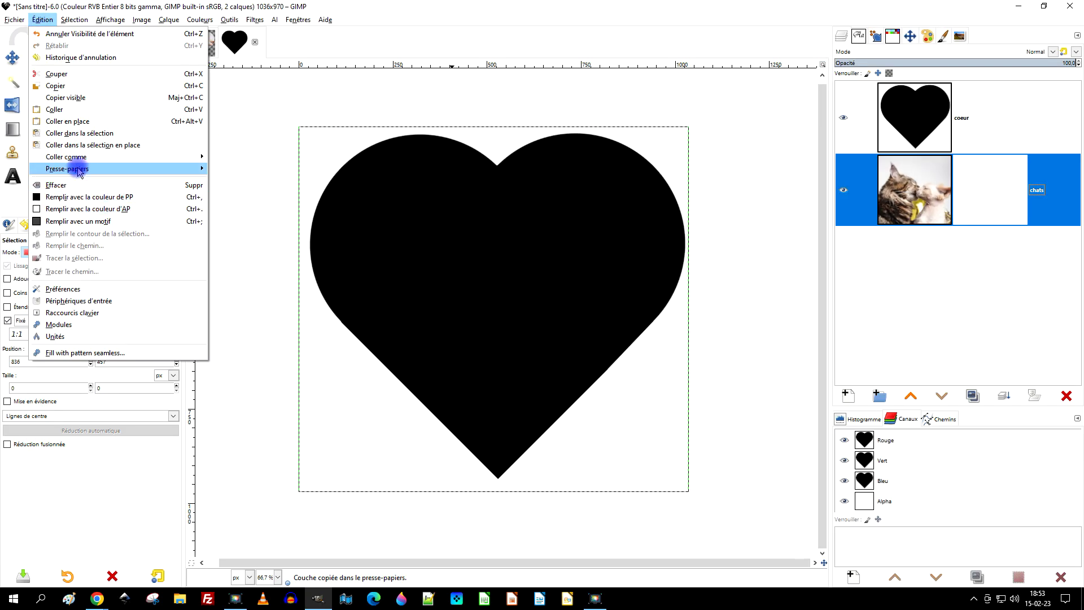
click(56, 109)
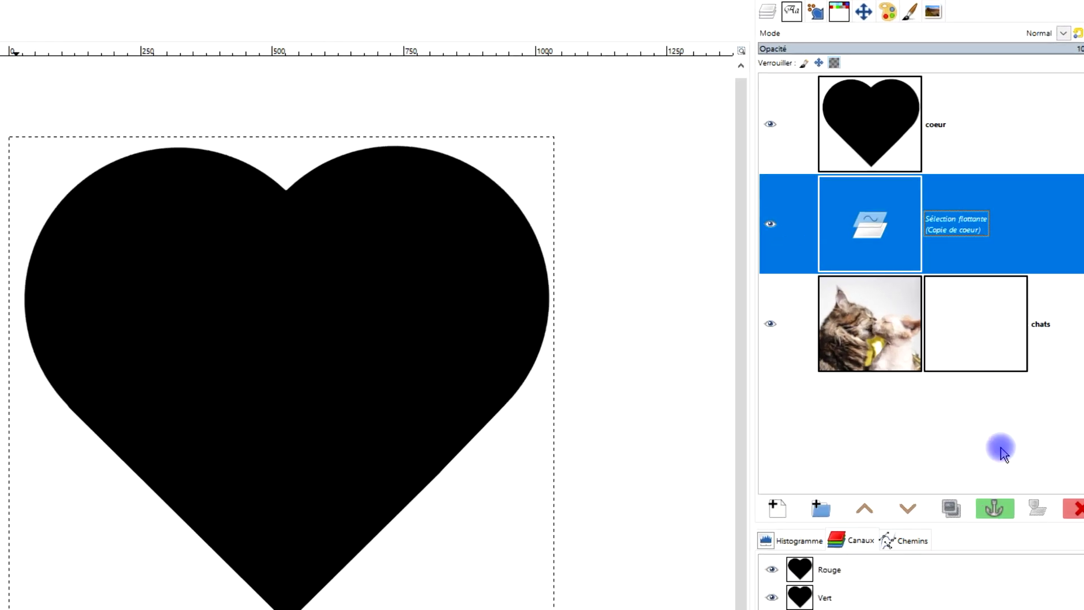
click(995, 510)
Hide the coeur layer and place it below the chats layer in the stack.
click(771, 125)
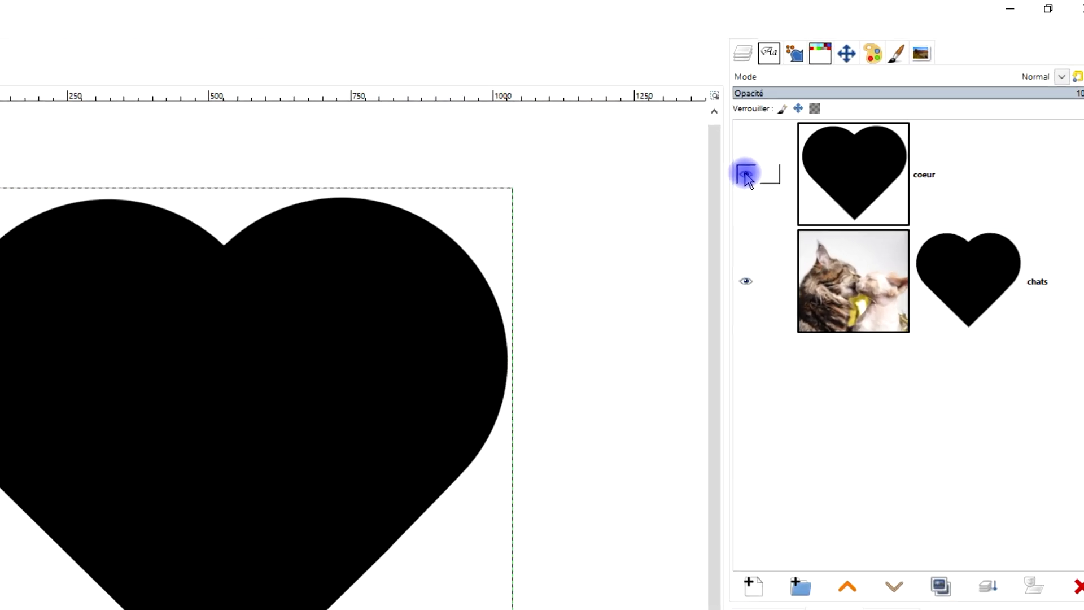
drag(859, 169, 932, 277)
Invert the colours of the chats layer's mask so the photo is kept inside the heart.
click(966, 168)
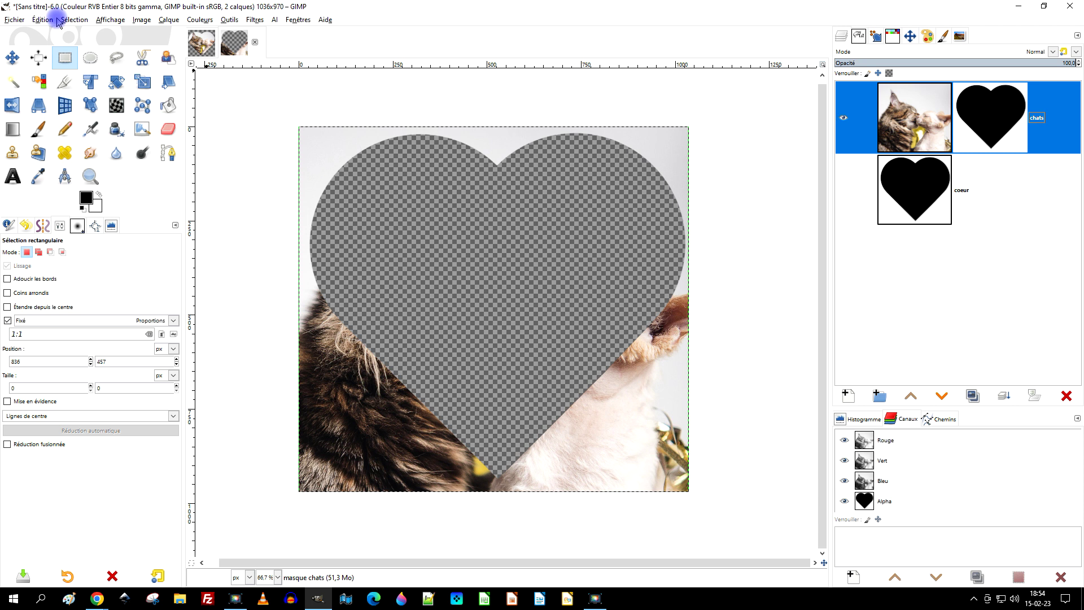
click(45, 19)
mouse_move(131, 14)
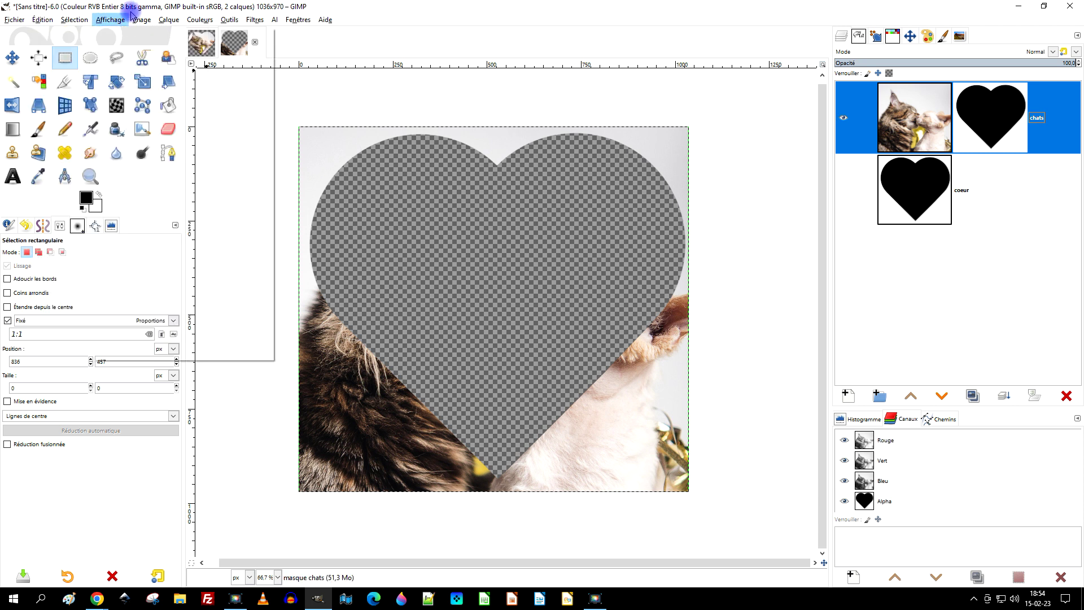
mouse_move(200, 19)
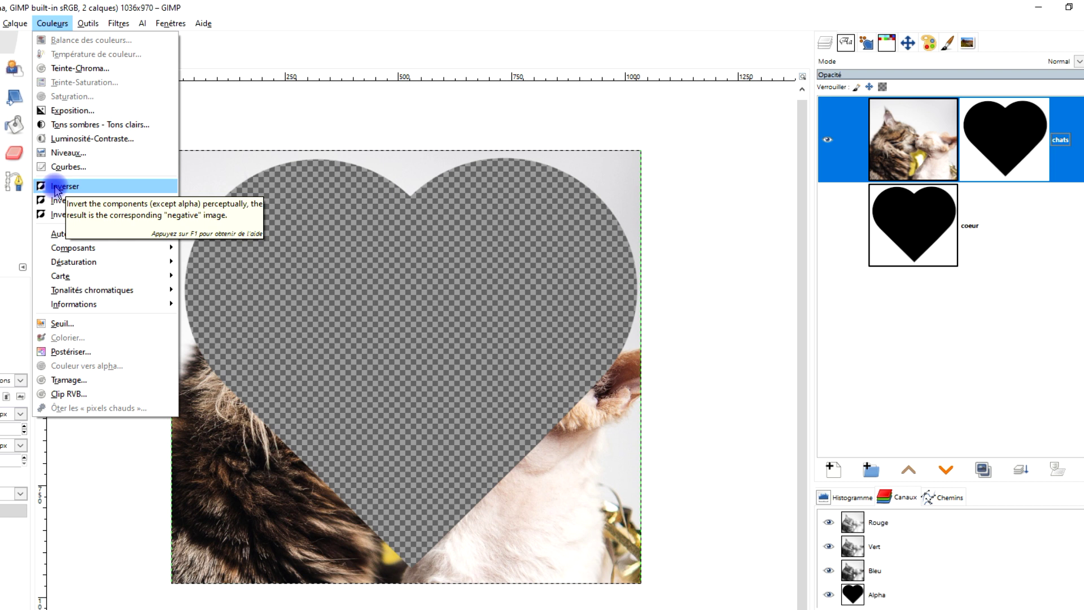
click(56, 188)
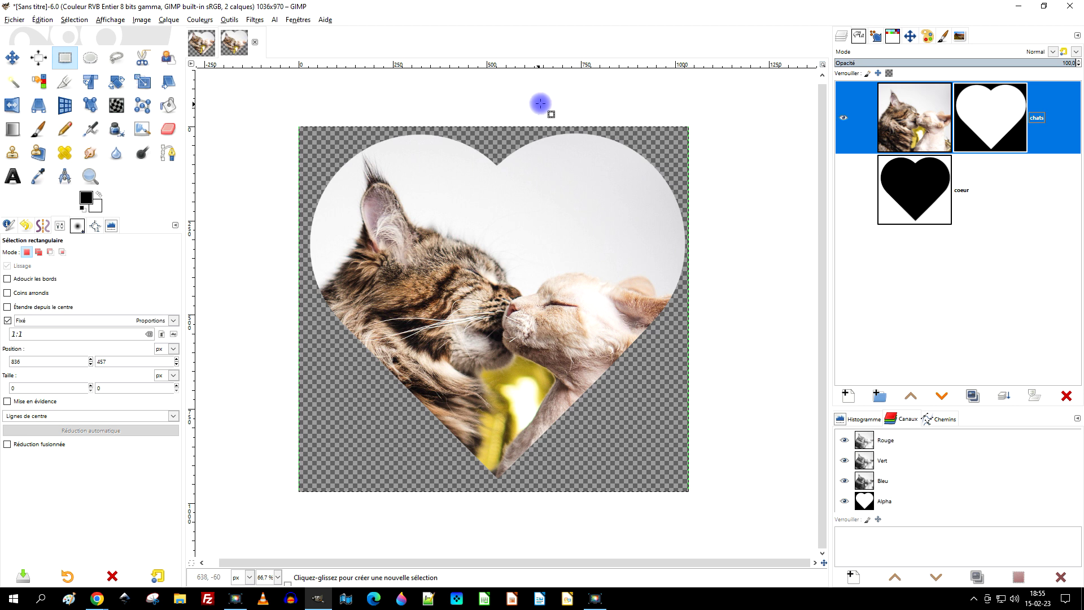
Switch to the layer group version of the image and check the composite mode of its chats layer.
click(196, 46)
click(922, 199)
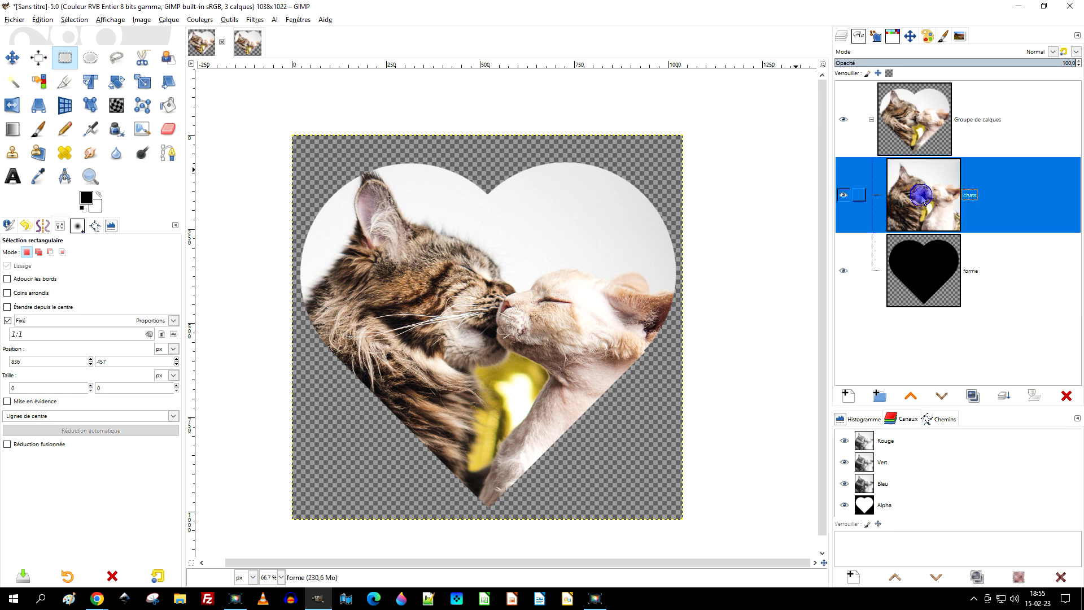
right_click(923, 199)
mouse_move(968, 232)
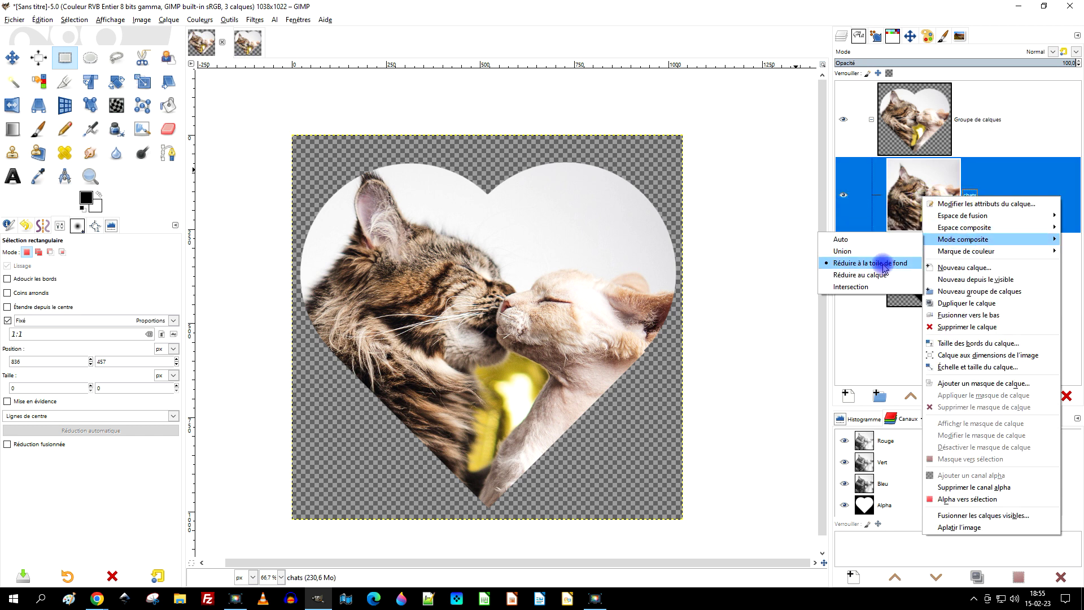
click(901, 187)
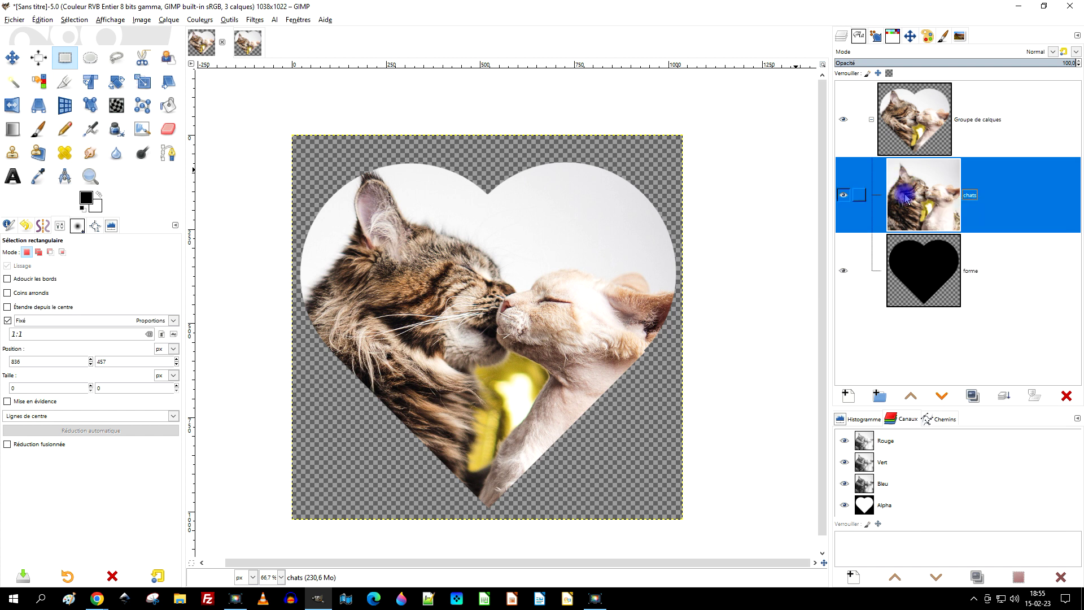
Invert the colours of the forme layer's heart in the layer group, then return to the layer mask image.
click(932, 281)
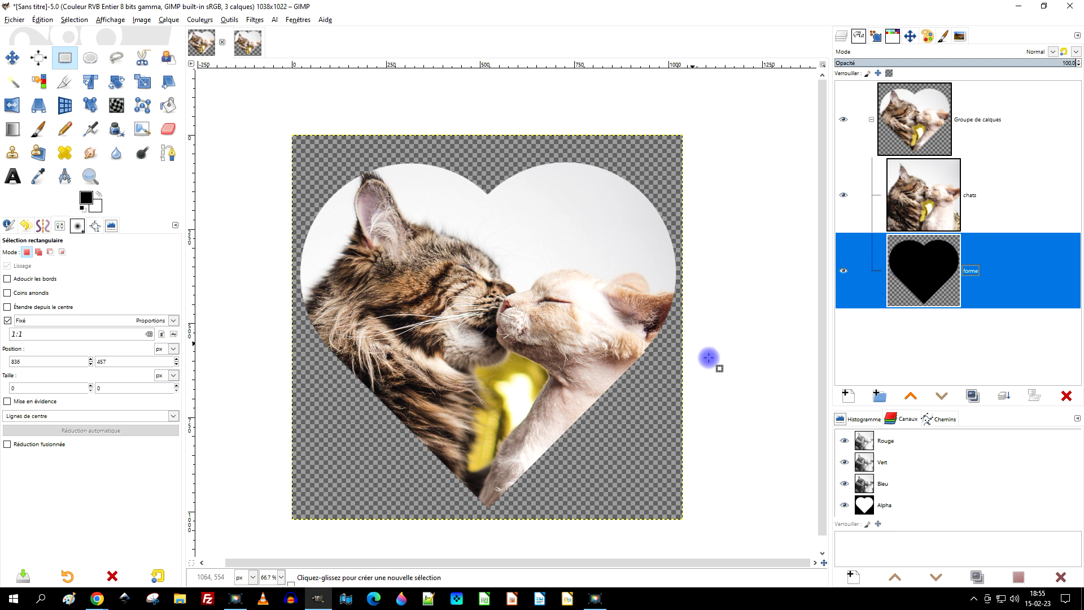
click(201, 20)
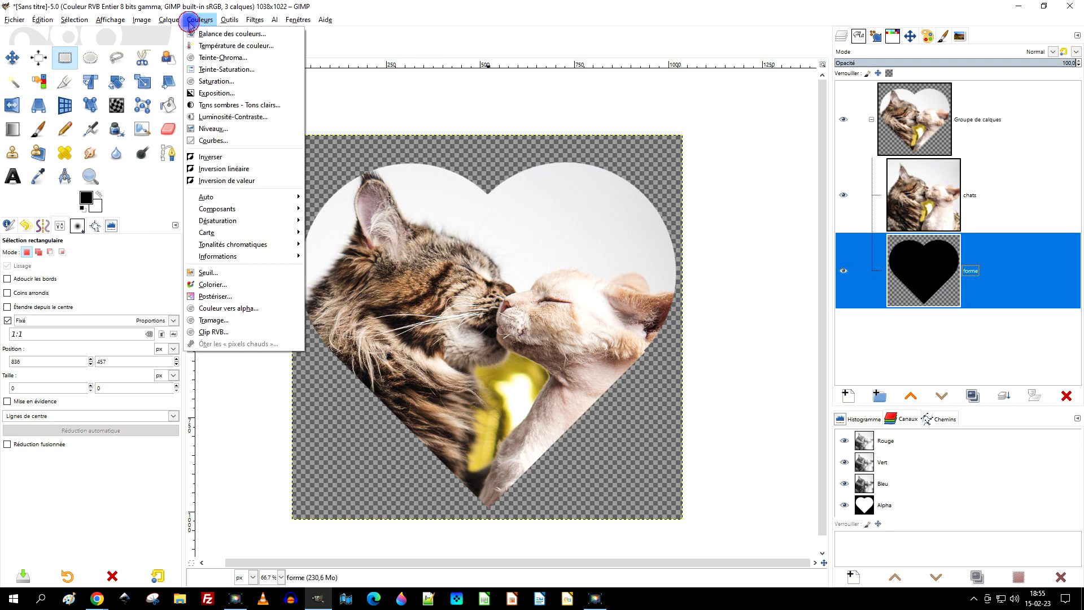
click(241, 156)
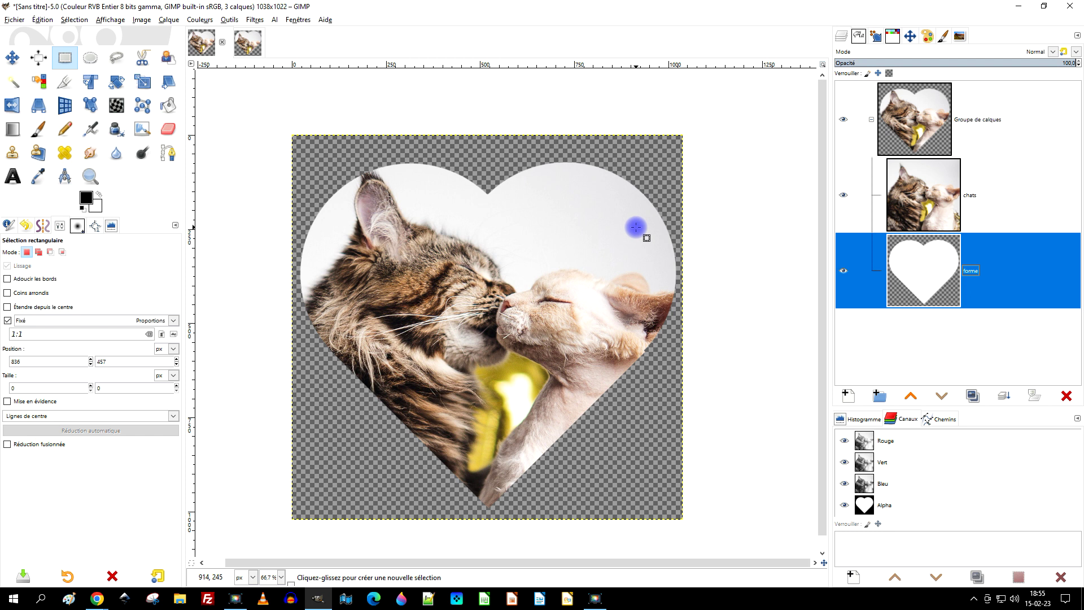
click(248, 43)
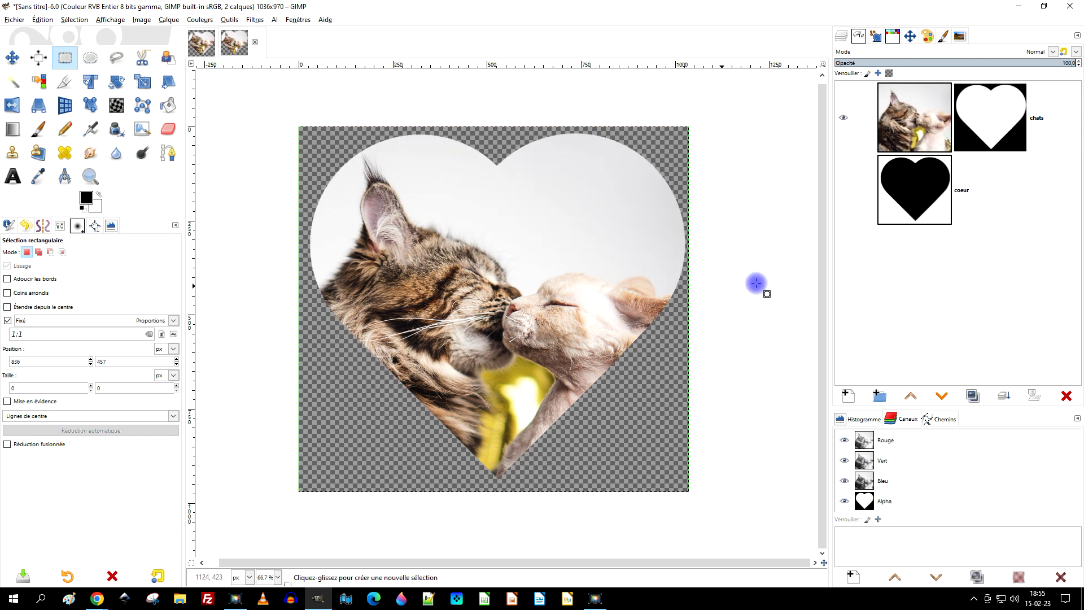